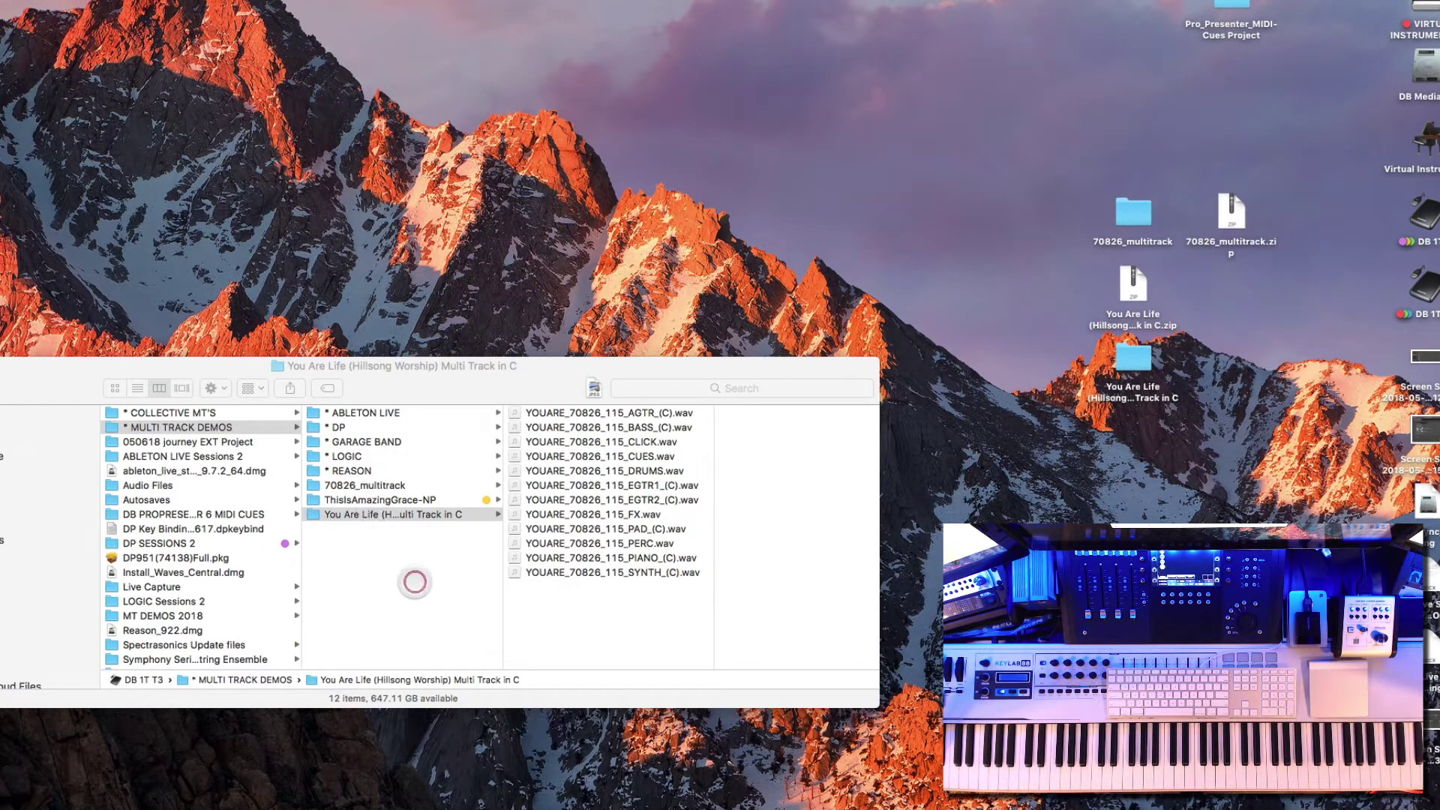
Bring the You Are Life (Hillsong Worship) Multi Track in C stems folder window to the front
{"action": "left_click", "coordinate": [415, 578]}
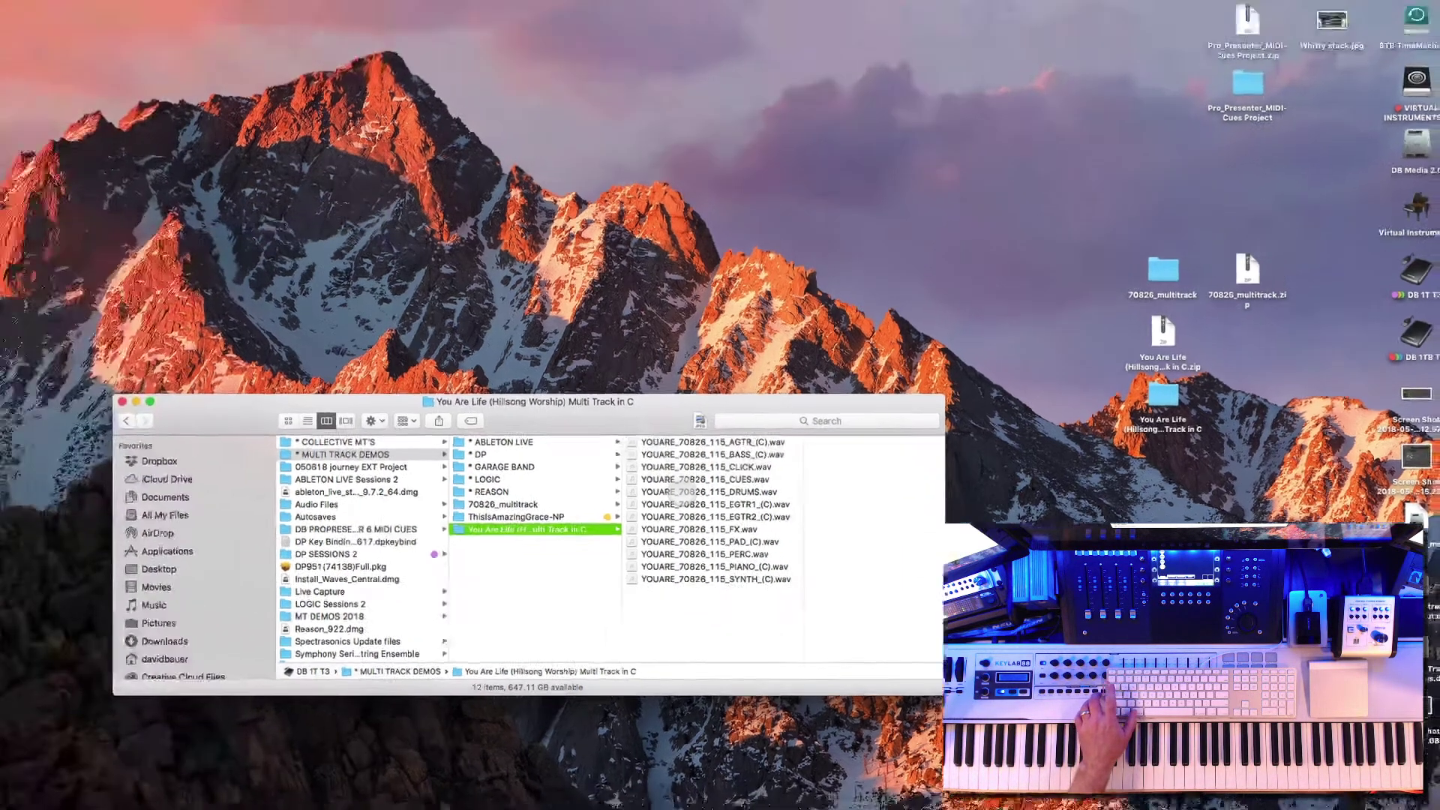
Enable Show Advanced Tools and all additional options in Logic's Advanced preferences, then close Preferences
{"action": "key", "text": "super+Tab"}
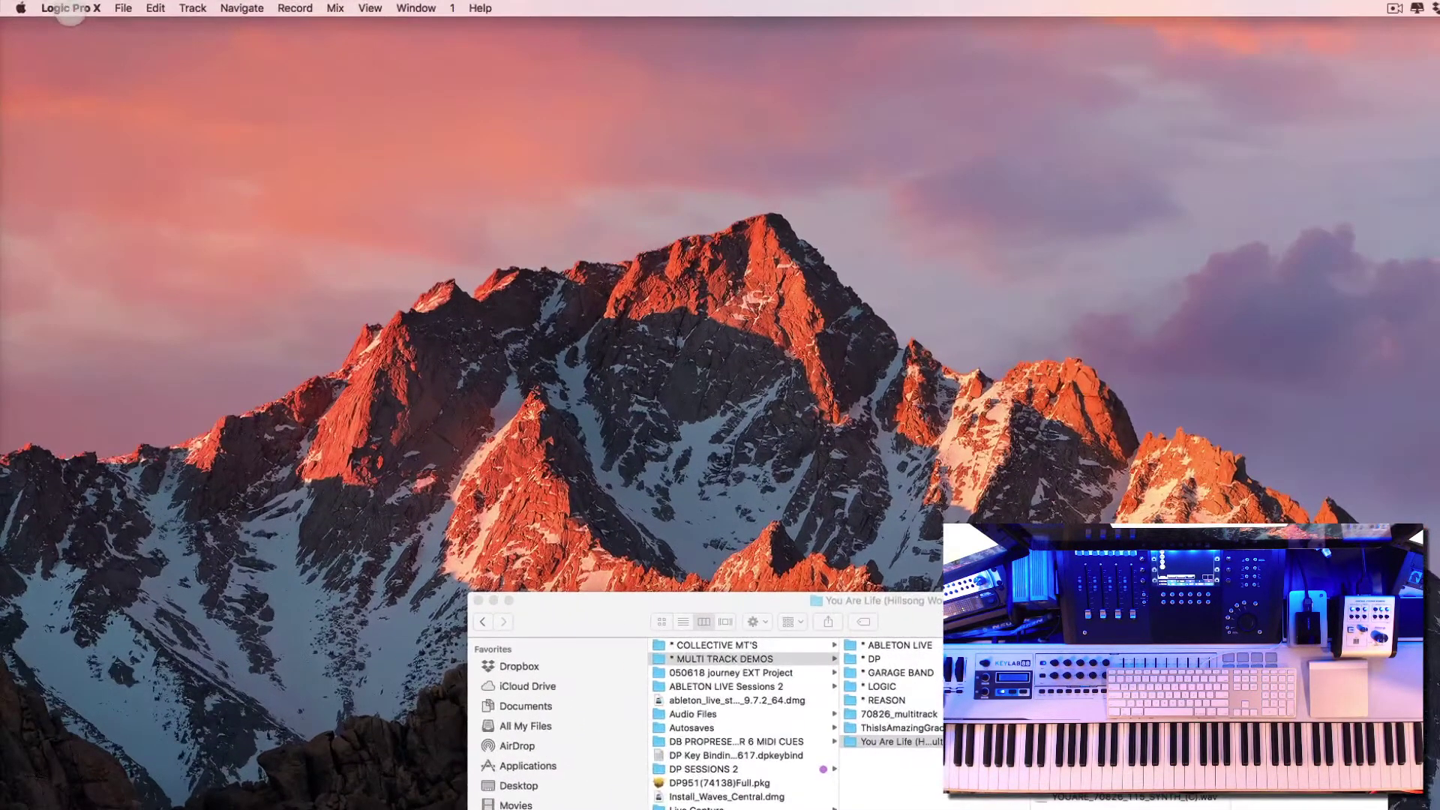
{"action": "left_click", "coordinate": [51, 6]}
{"action": "mouse_move", "coordinate": [57, 37]}
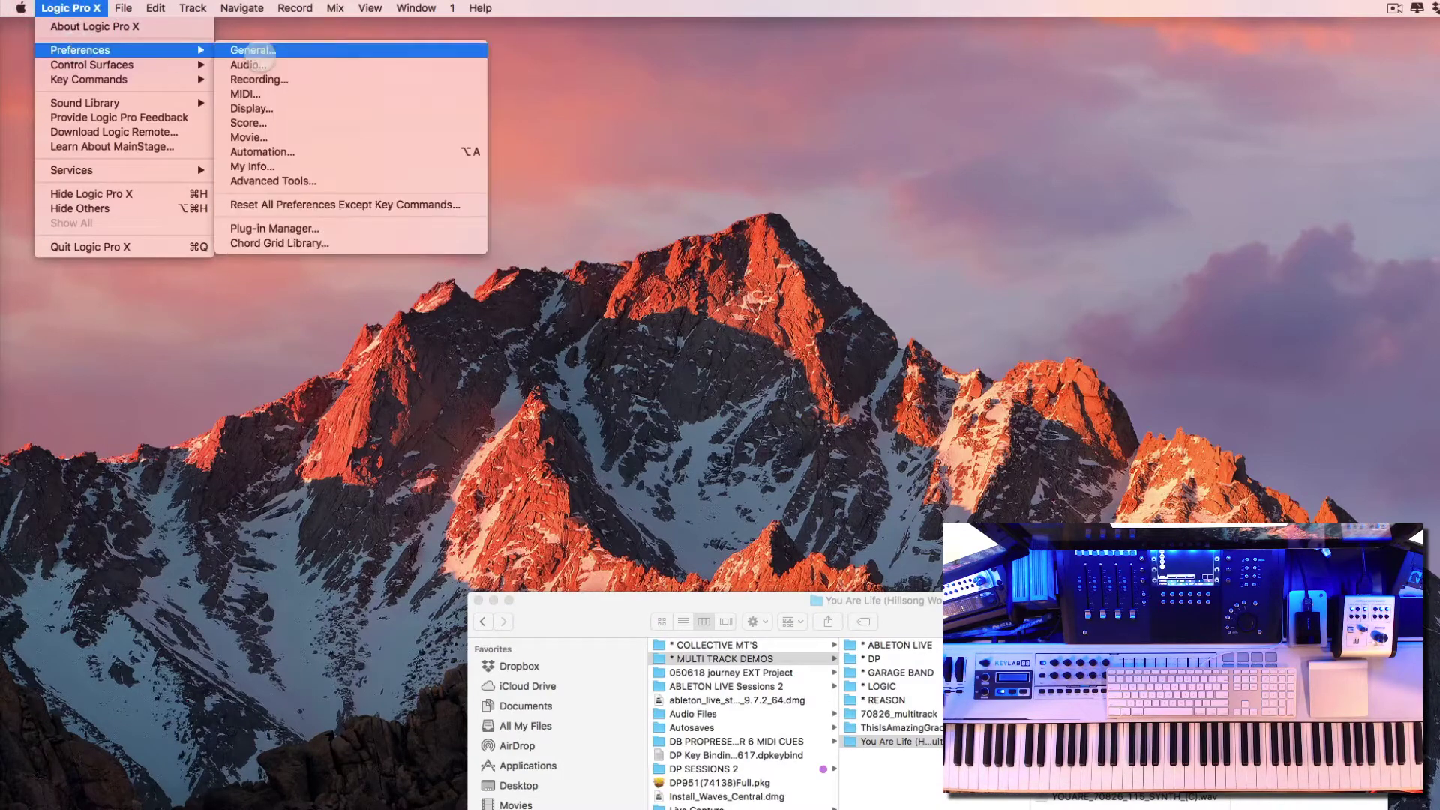
{"action": "left_click", "coordinate": [258, 50]}
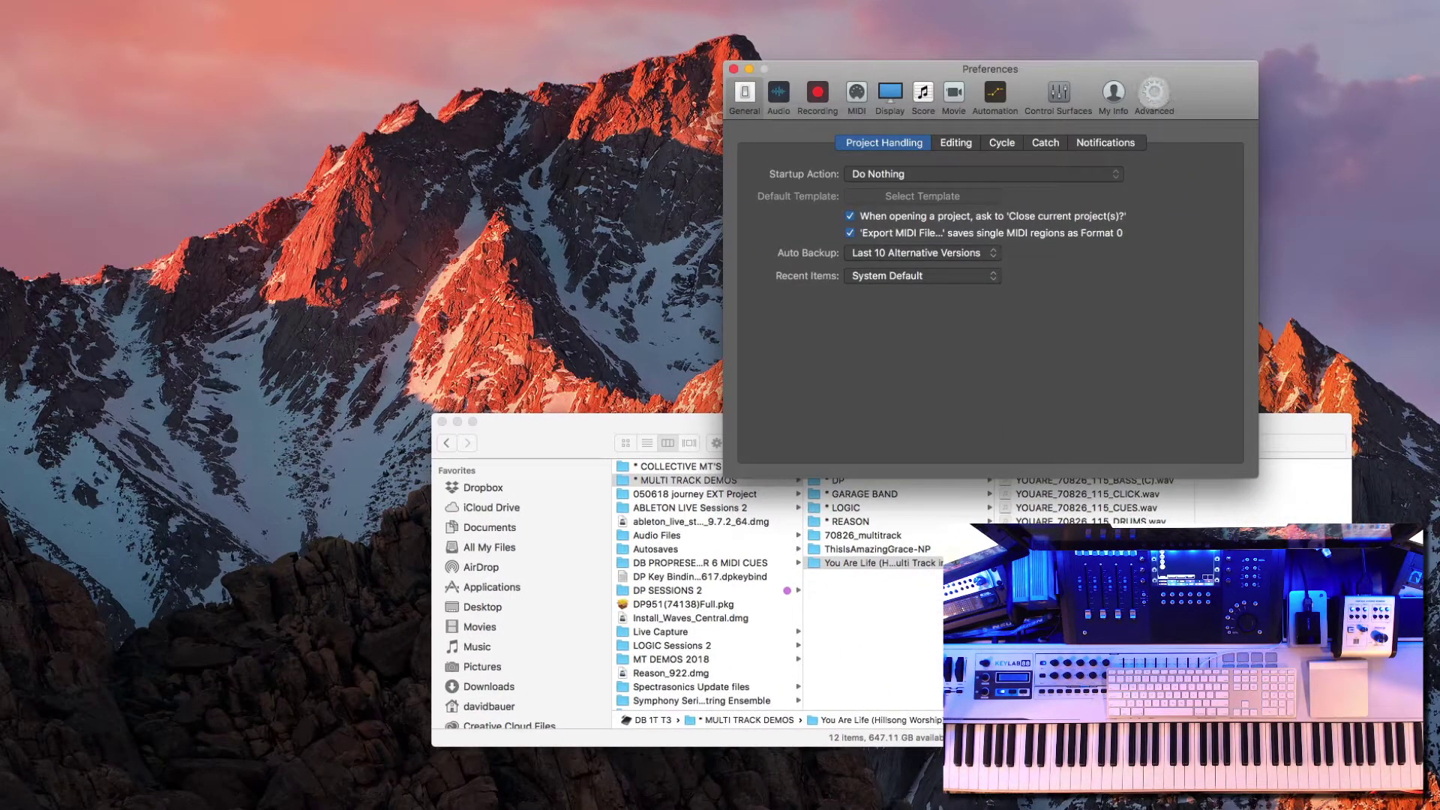
{"action": "left_click", "coordinate": [1154, 91]}
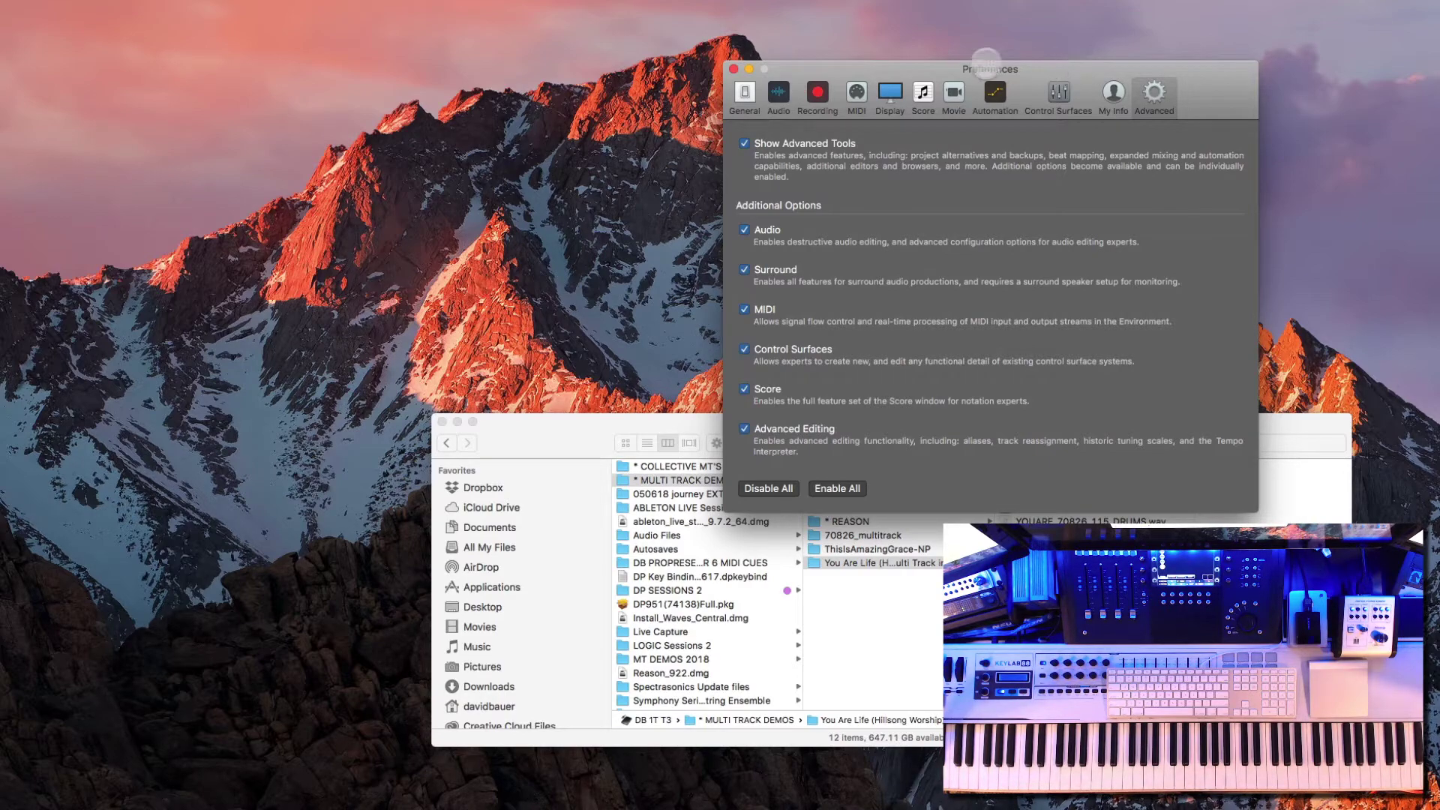
{"action": "left_click", "coordinate": [733, 69]}
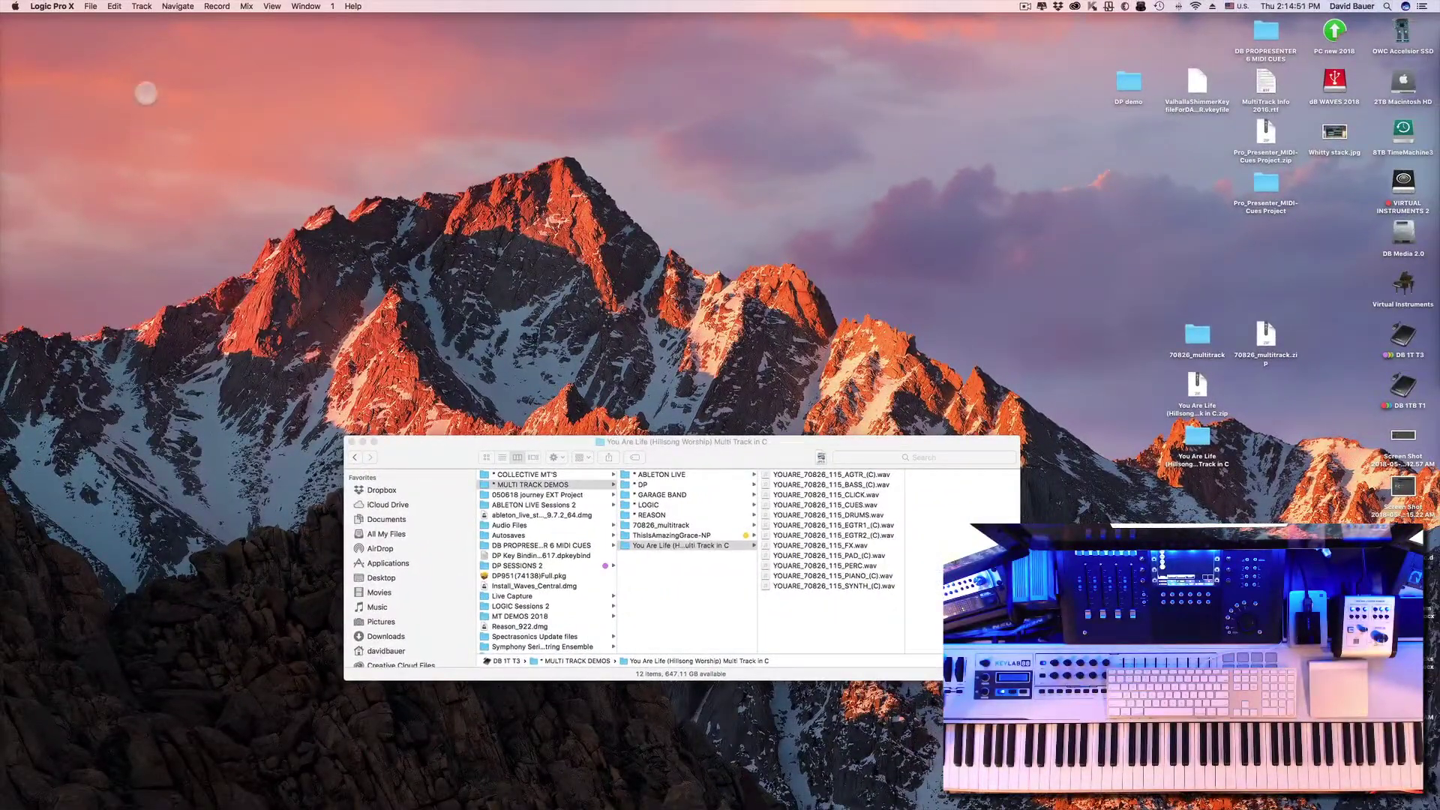
Open the New from Template project chooser and rearrange it beside the stems folder window
{"action": "left_click", "coordinate": [87, 8]}
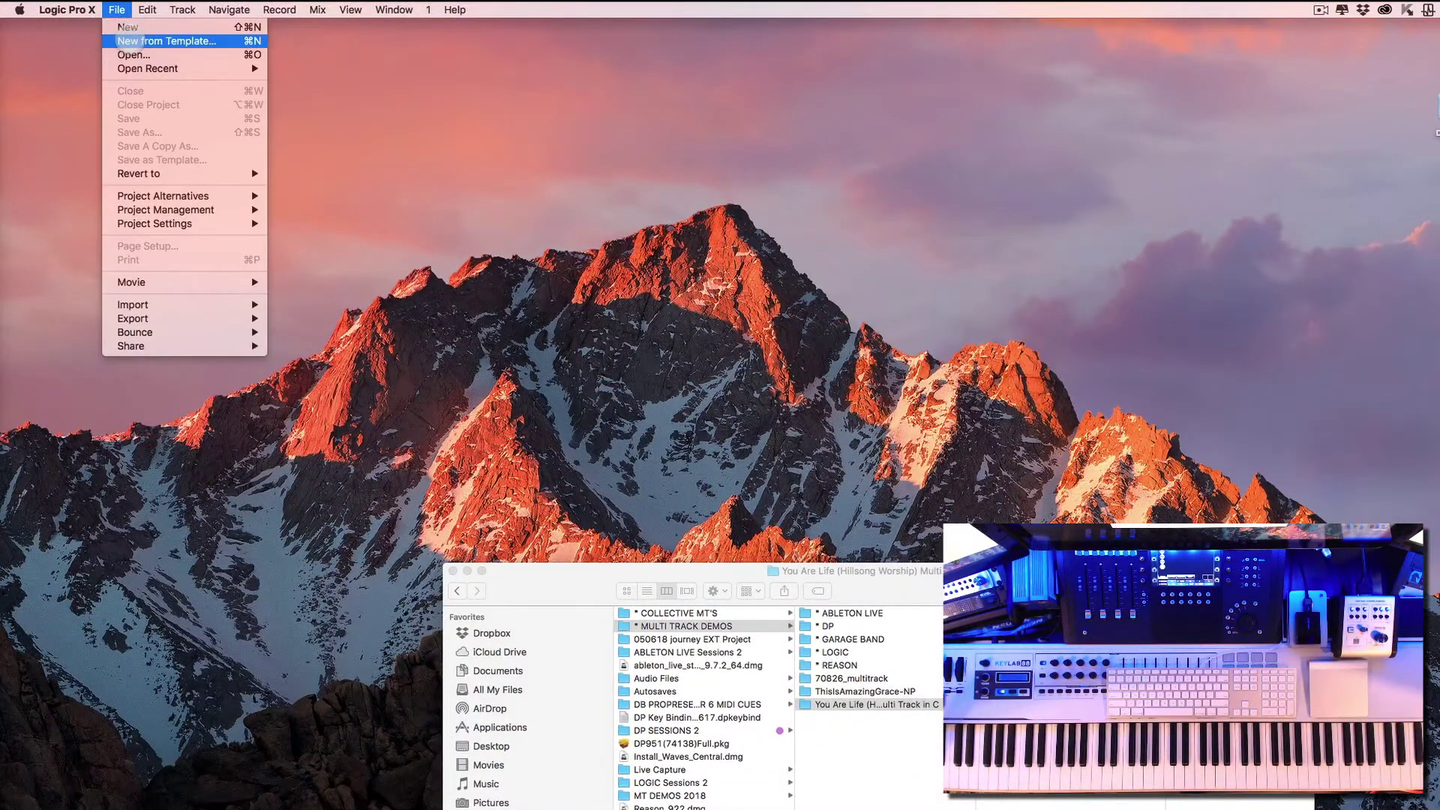
{"action": "left_click", "coordinate": [130, 40]}
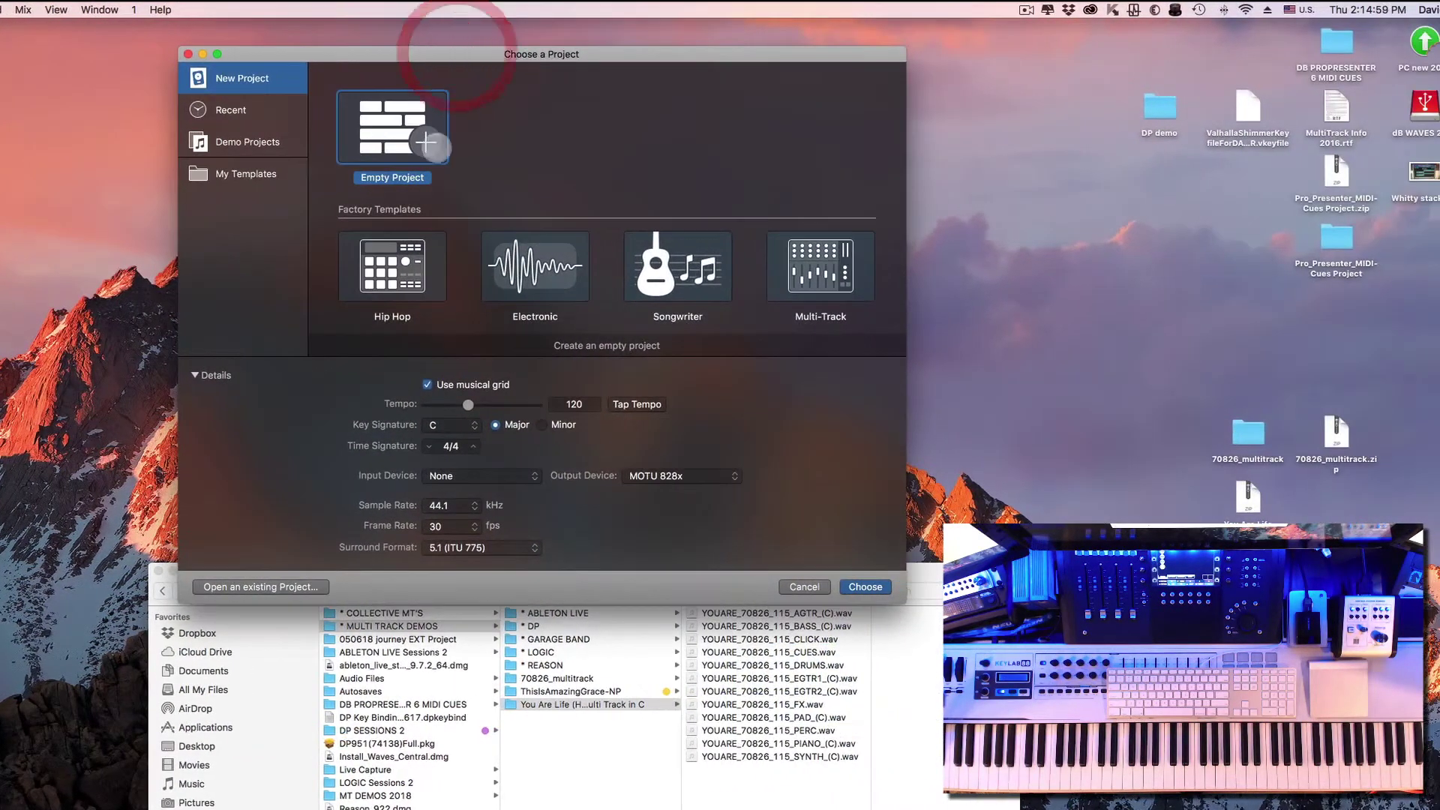
{"action": "left_click_drag", "start_coordinate": [443, 54], "coordinate": [427, 39]}
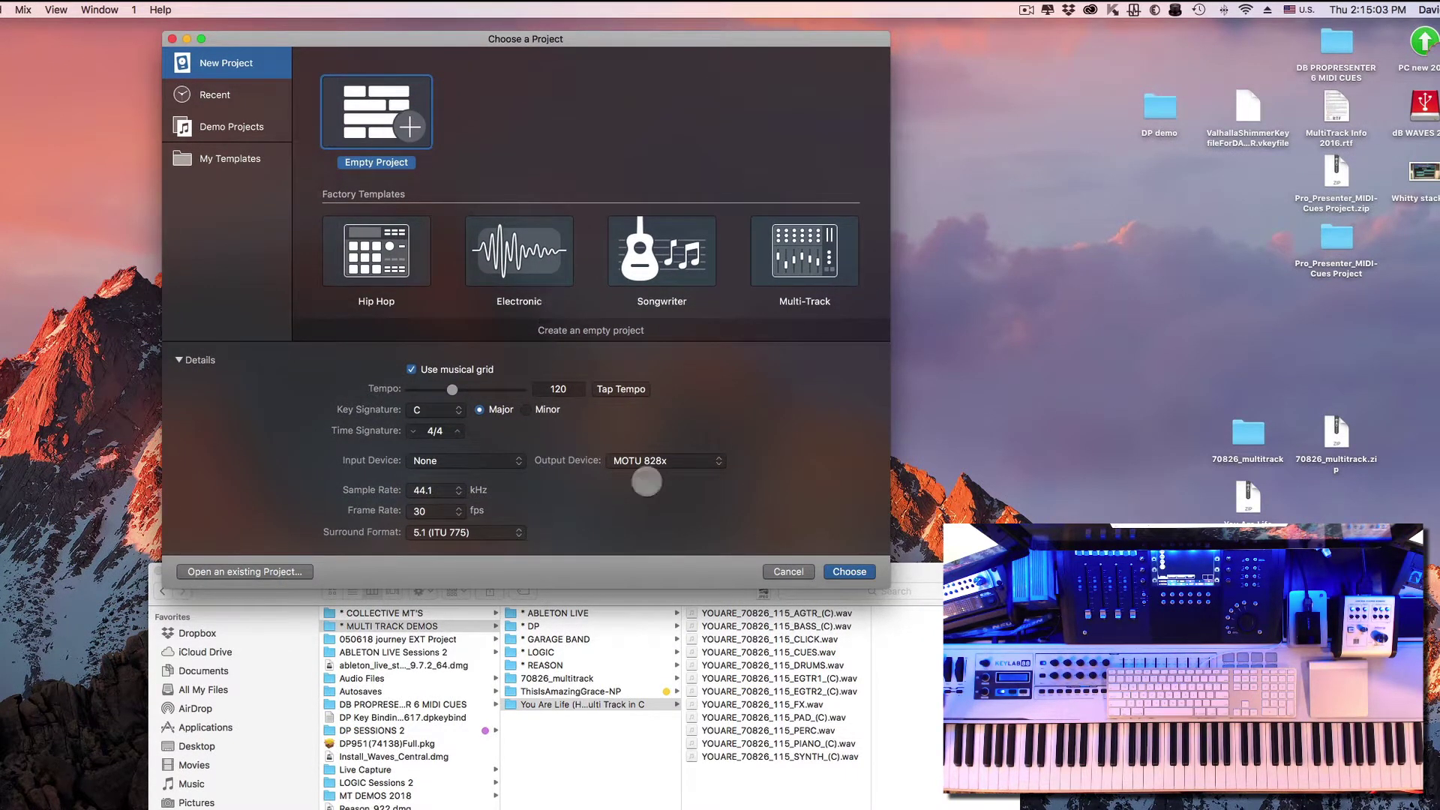
{"action": "left_click_drag", "start_coordinate": [917, 566], "coordinate": [810, 585]}
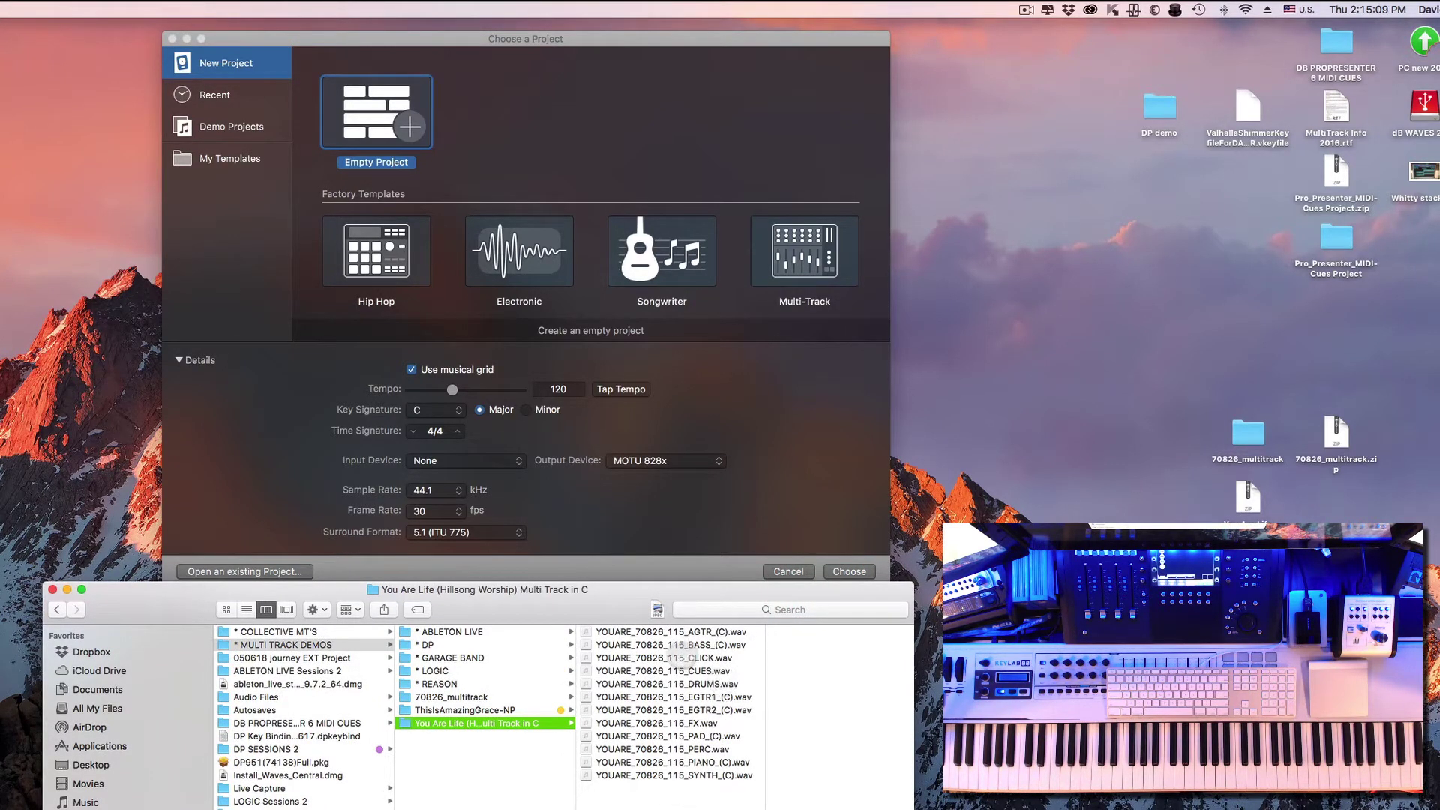
{"action": "left_click", "coordinate": [537, 113]}
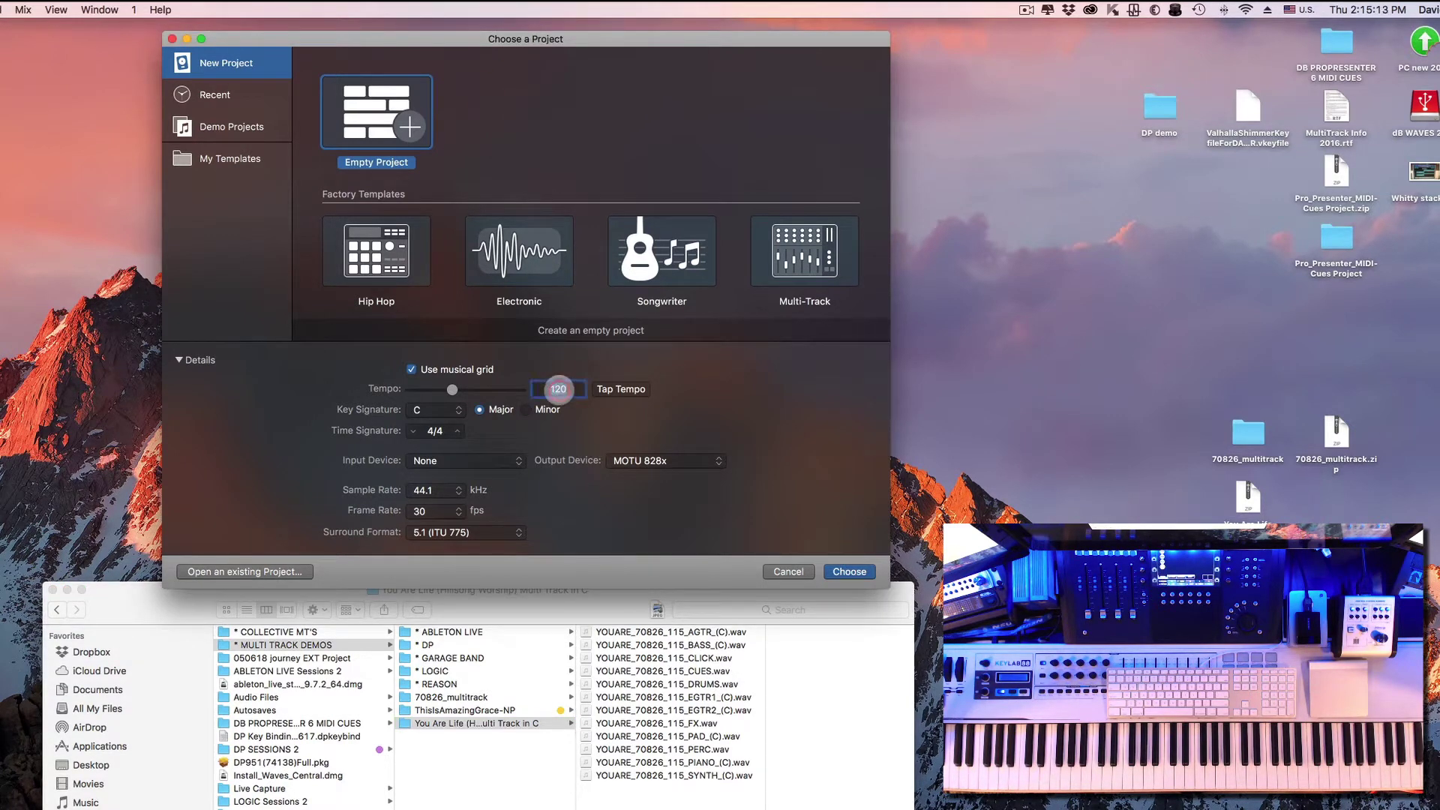
Set the tempo to 115 and create the Empty Project
{"action": "double_click", "coordinate": [558, 388]}
{"action": "type", "text": "115"}
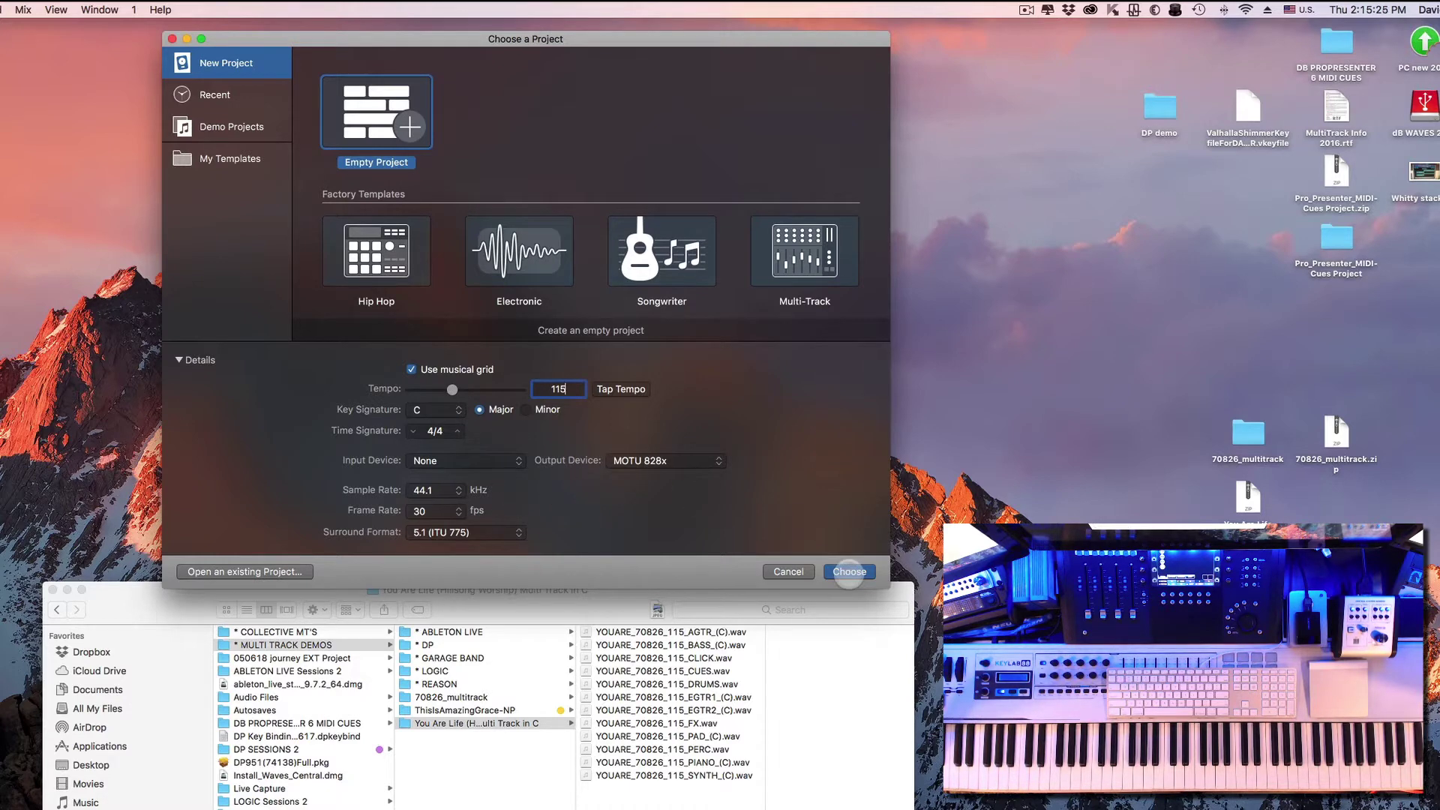
{"action": "left_click", "coordinate": [849, 572]}
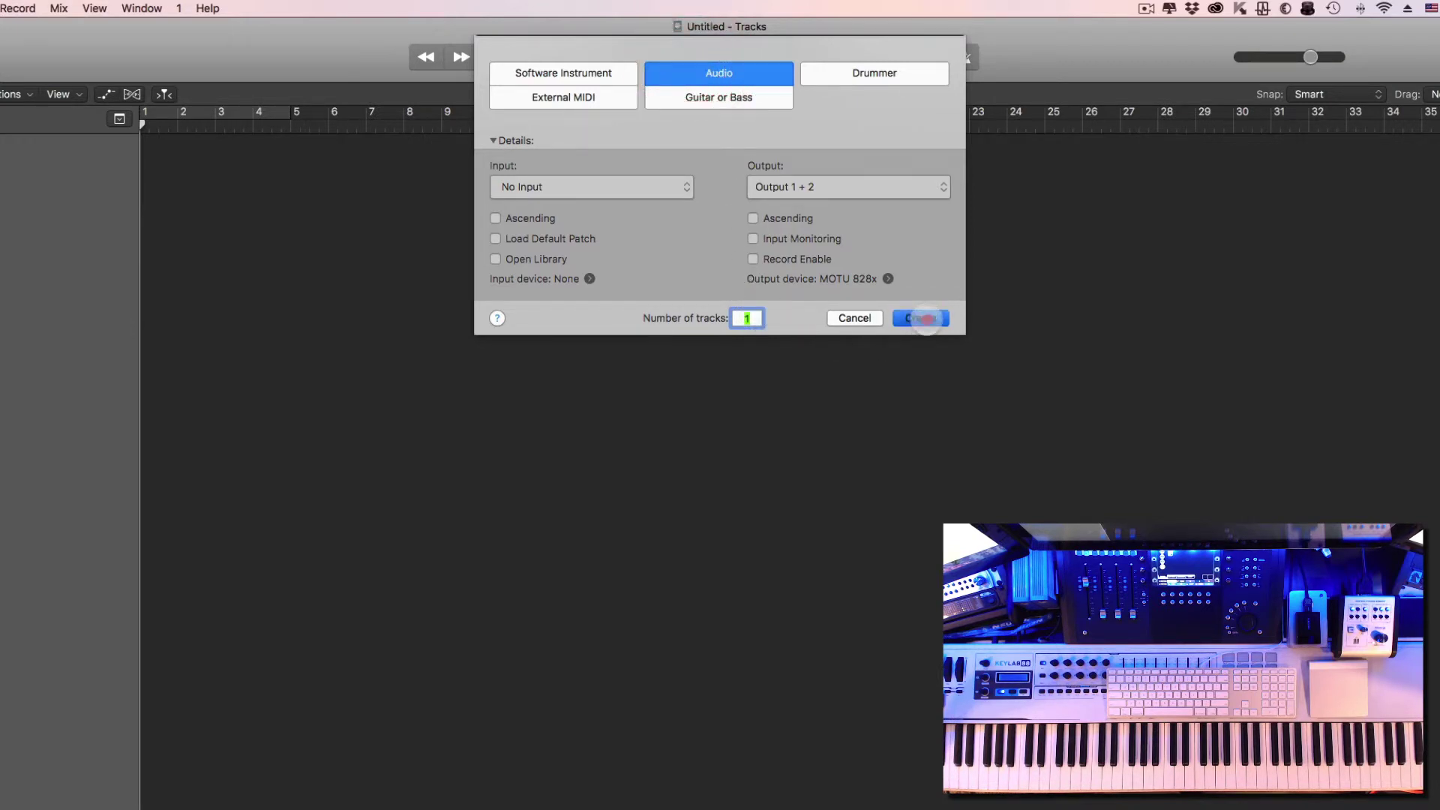
Create one audio track, Audio 1, with No Input and Output 1 + 2
{"action": "left_click", "coordinate": [926, 318]}
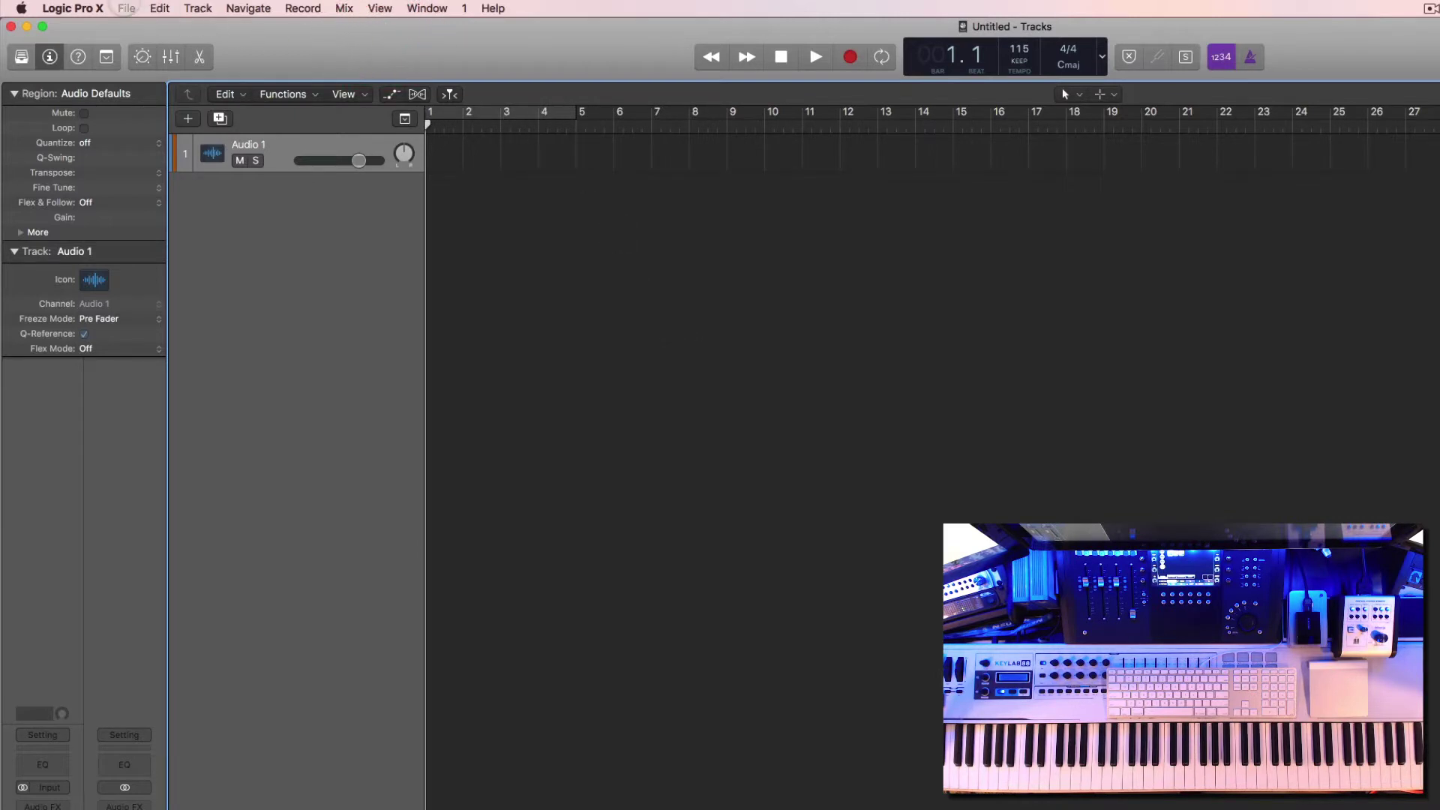
Save the project as 'You Are Life DEMO' in DB 1T T3 > * MULTI TRACK DEMOS > * LOGIC
{"action": "left_click", "coordinate": [124, 9]}
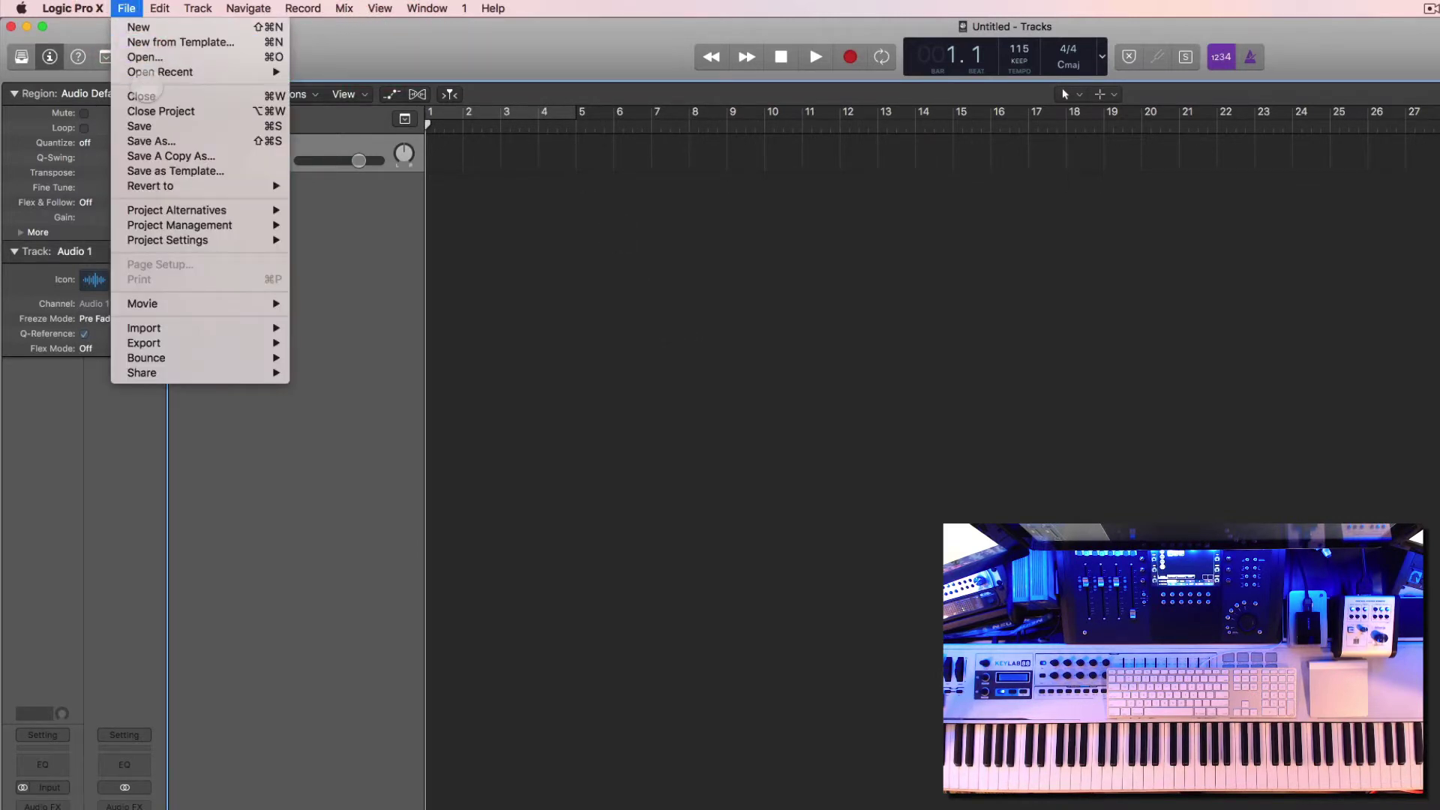
{"action": "left_click", "coordinate": [148, 143]}
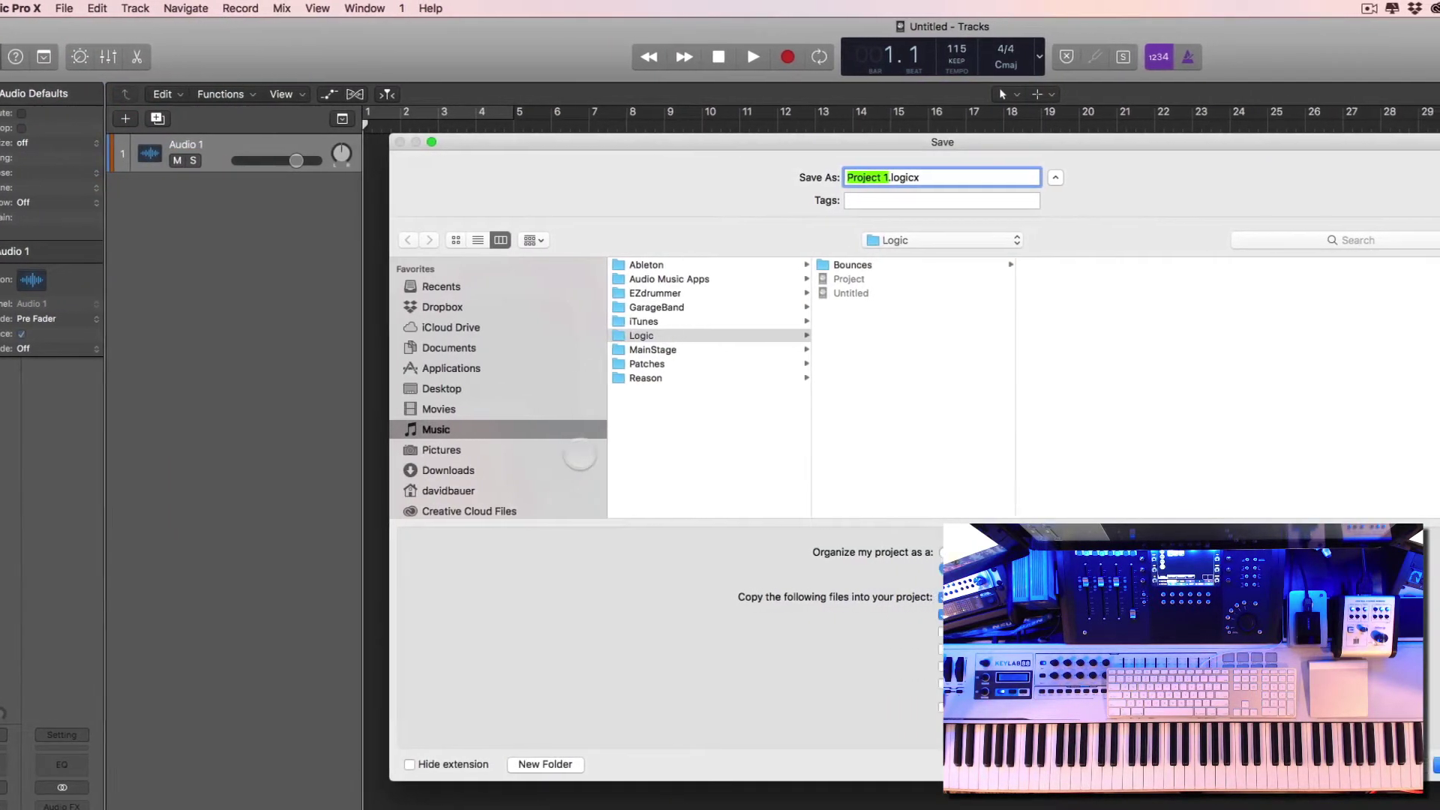
{"action": "scroll", "coordinate": [579, 455], "scroll_direction": "down", "scroll_amount": 5}
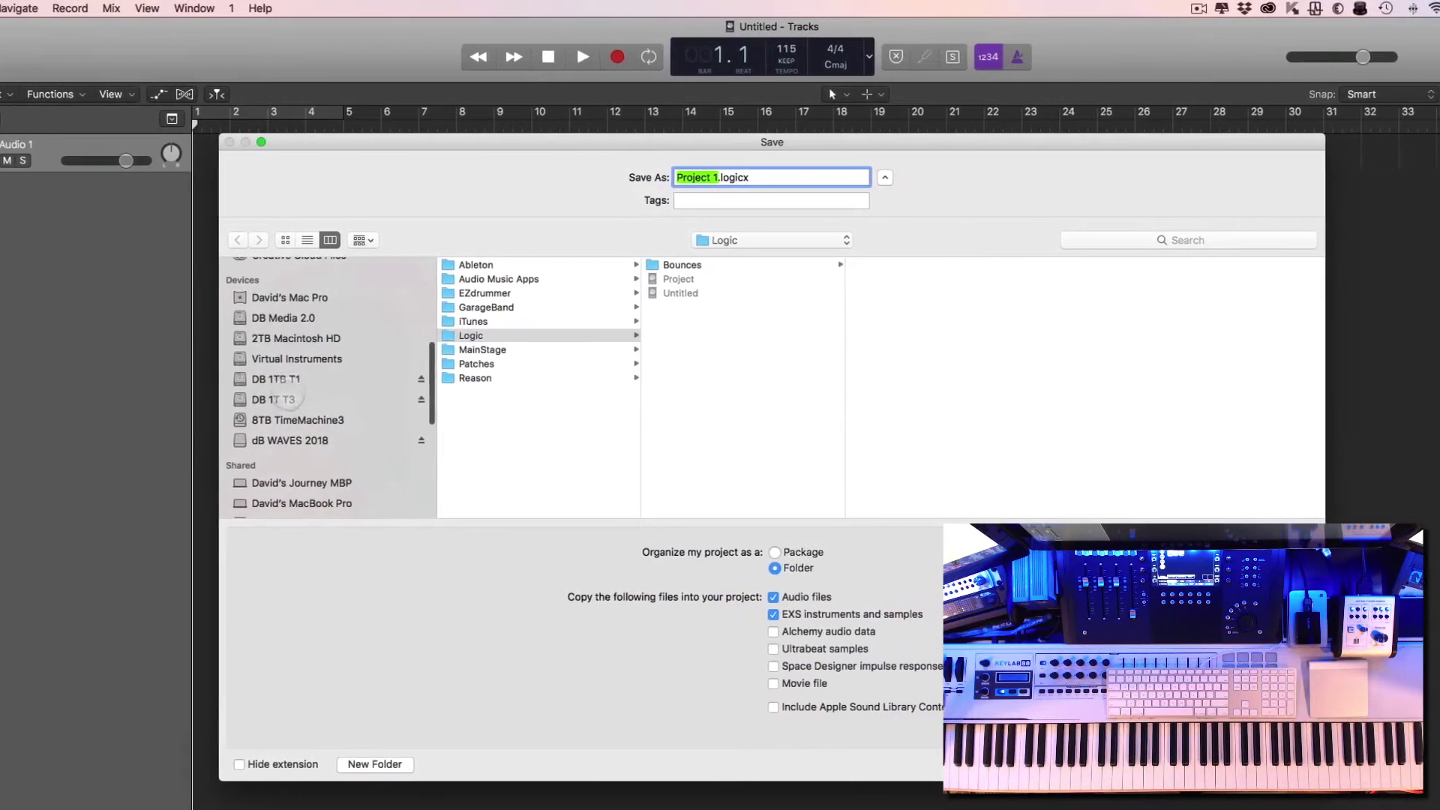
{"action": "left_click", "coordinate": [289, 399]}
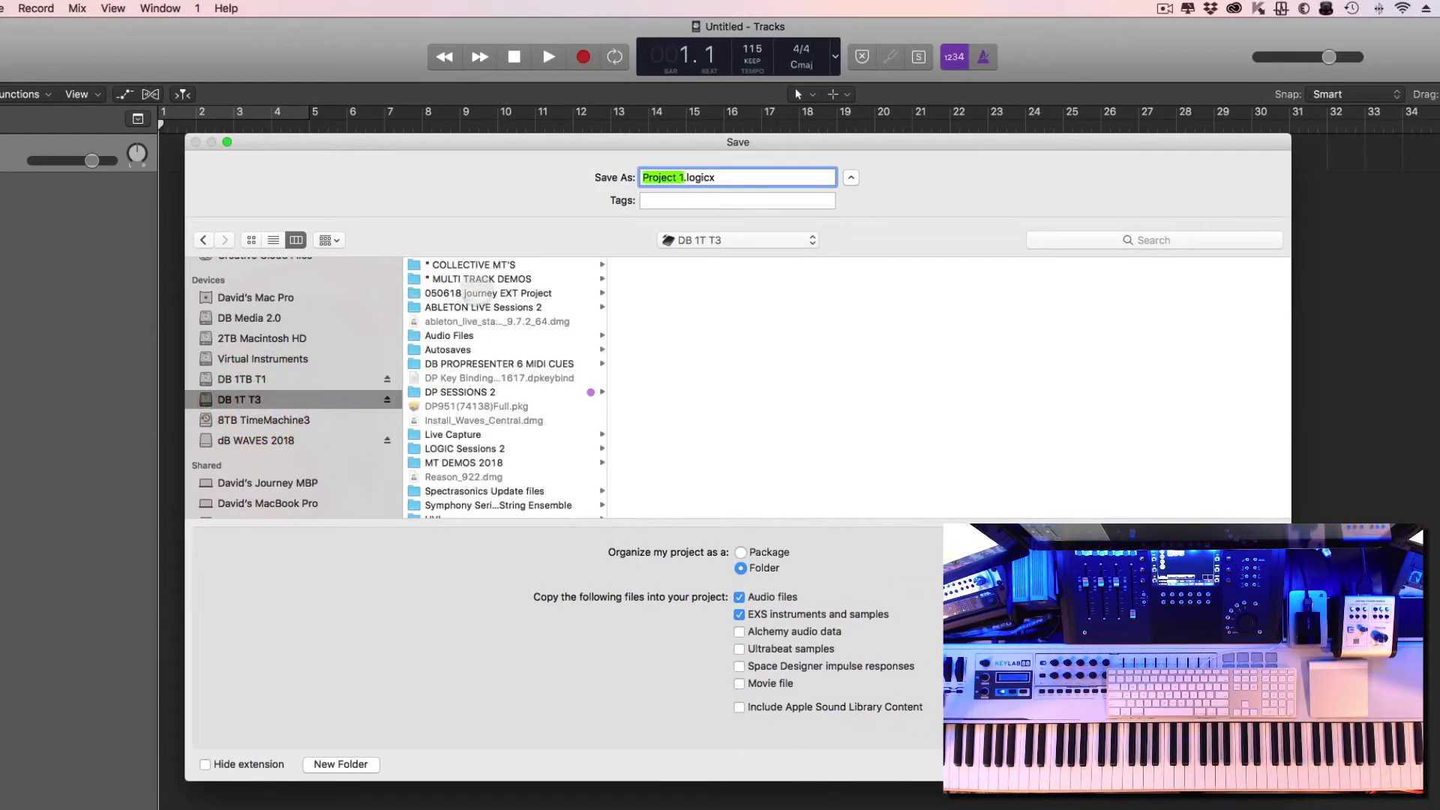
{"action": "left_click", "coordinate": [466, 279]}
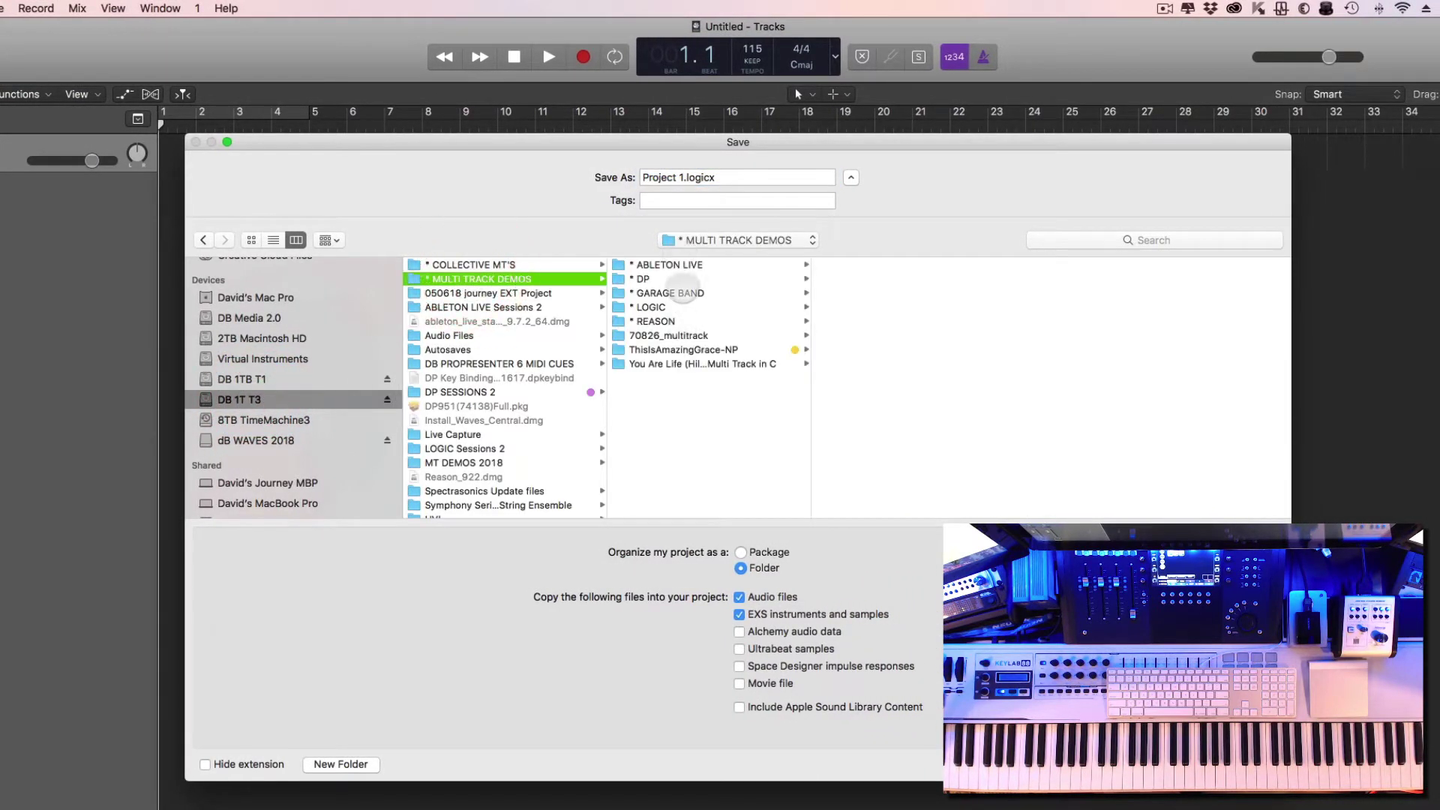
{"action": "left_click", "coordinate": [651, 307]}
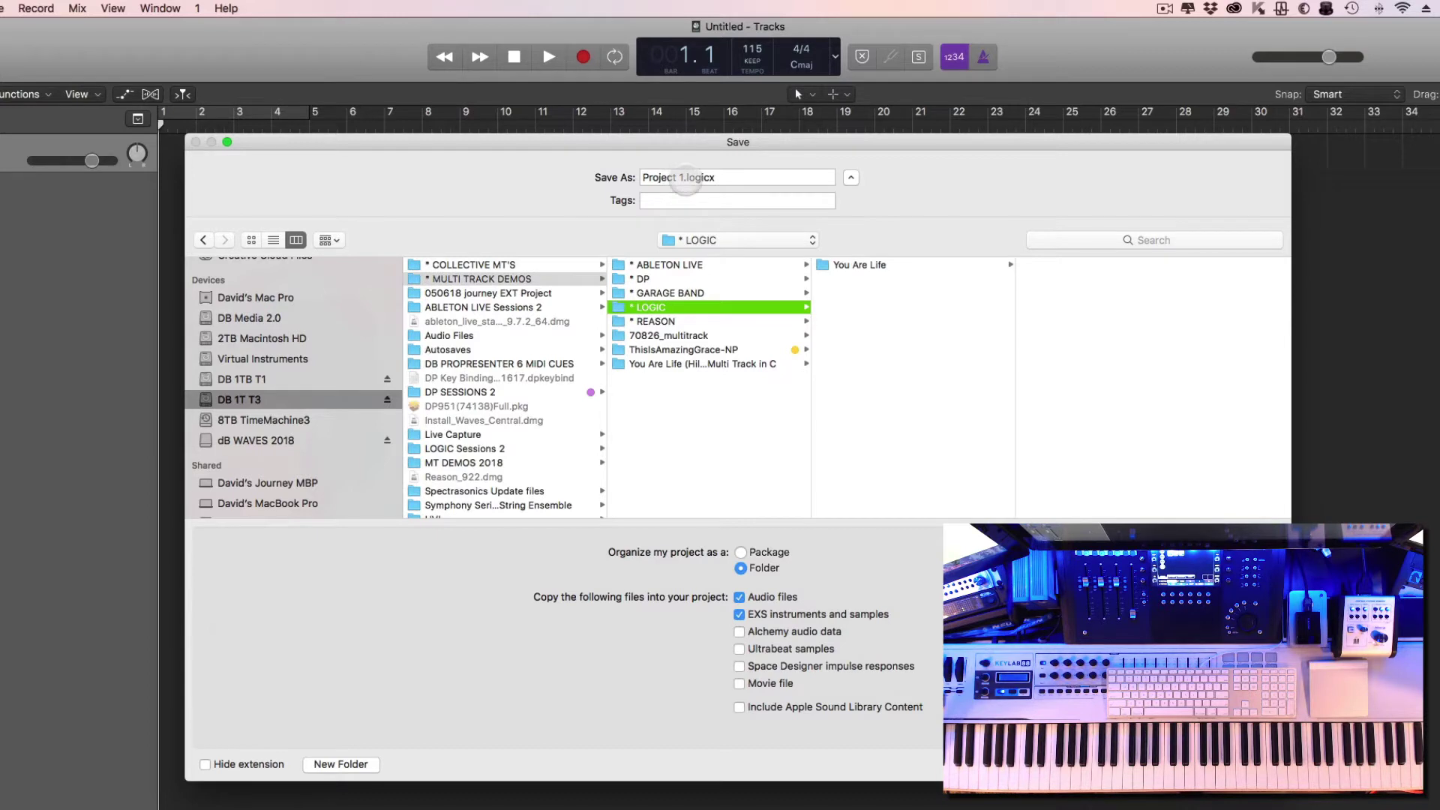
{"action": "left_click", "coordinate": [684, 180]}
{"action": "type", "text": "Y"}
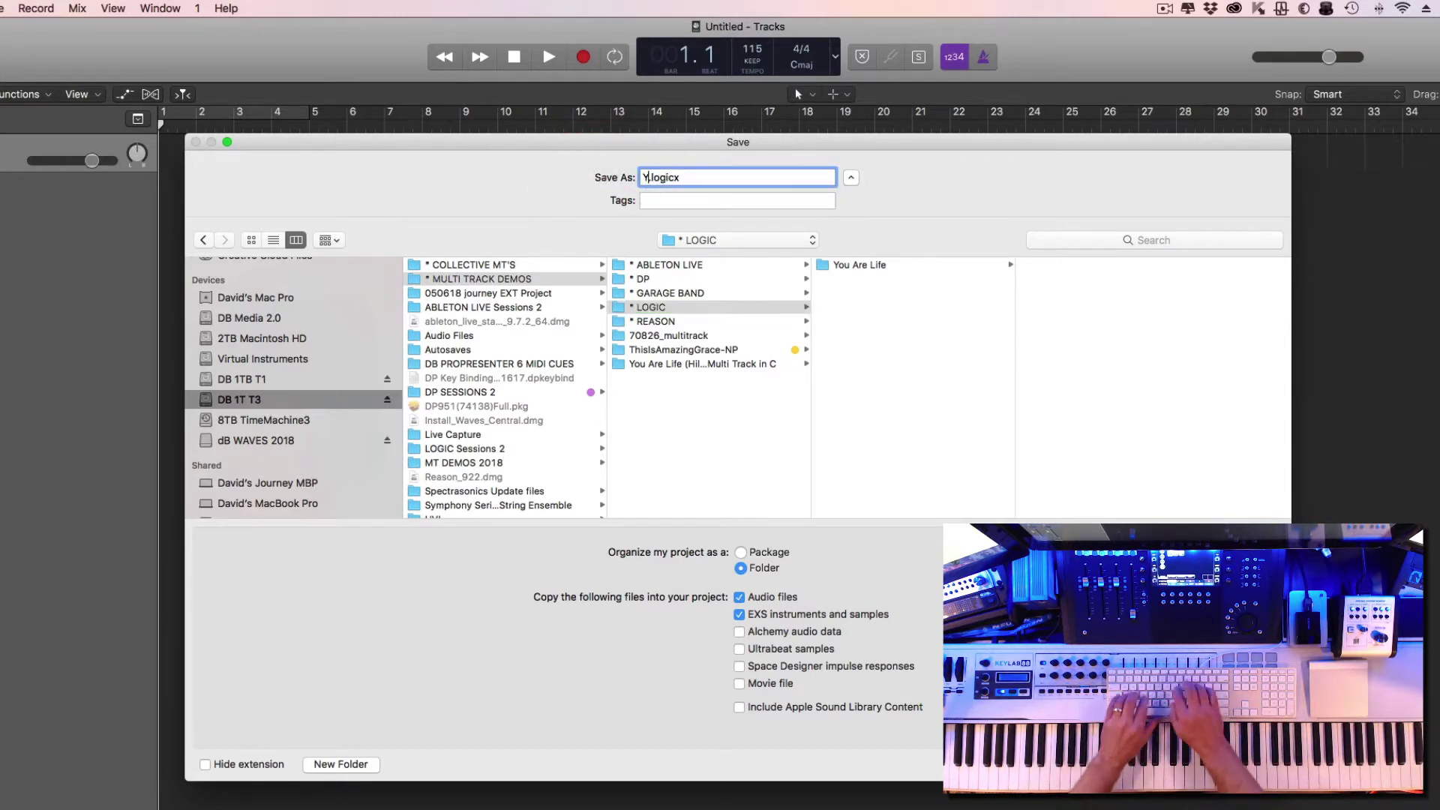
{"action": "type", "text": "ou Are Lif"}
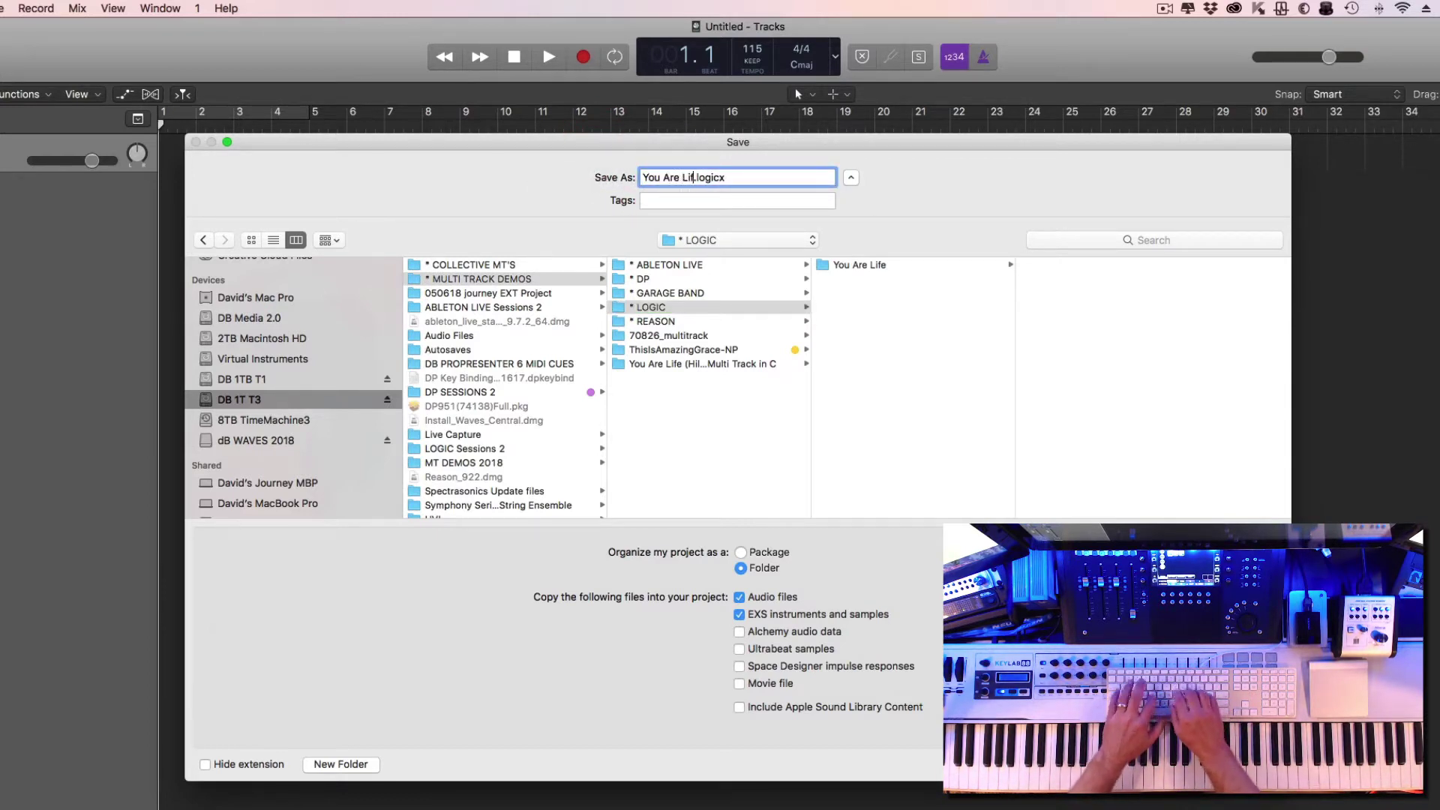
{"action": "type", "text": "e DEMO"}
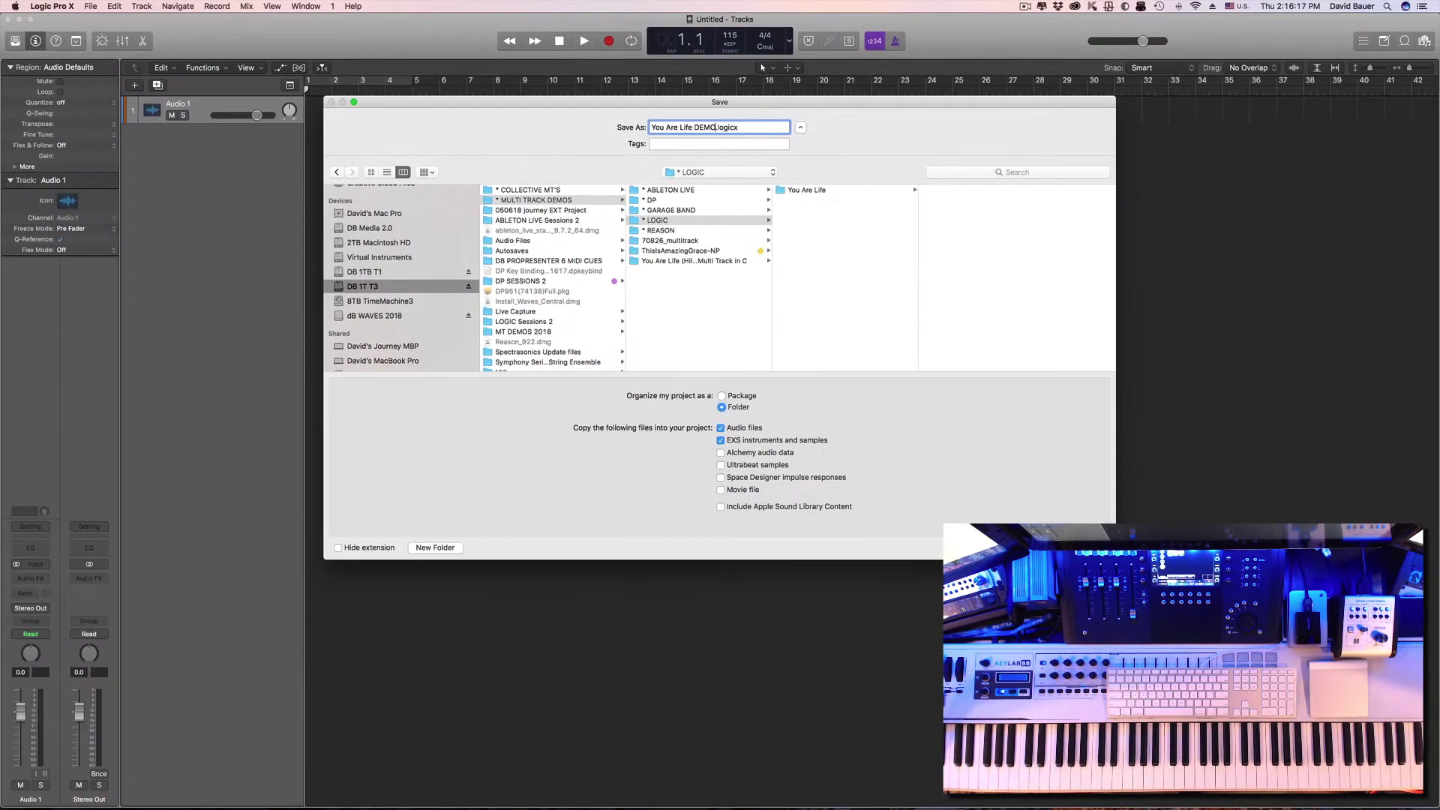
{"action": "key", "text": "Return"}
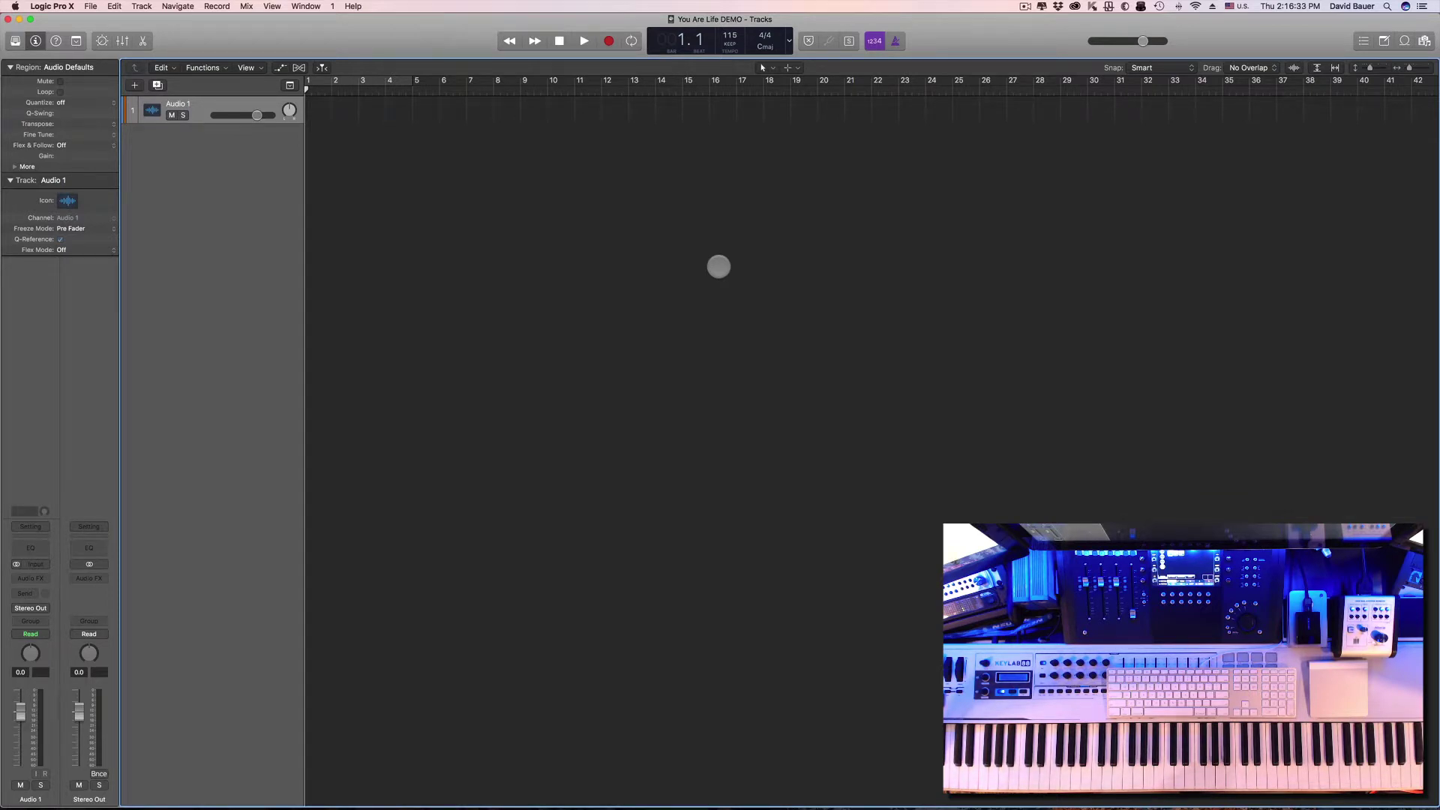
Drag the iTunes song 'You Are Life (Live)' onto Logic's Audio 1 track
{"action": "key", "text": "super+Tab"}
{"action": "key", "text": "super+Tab"}
{"action": "key", "text": "super+Tab"}
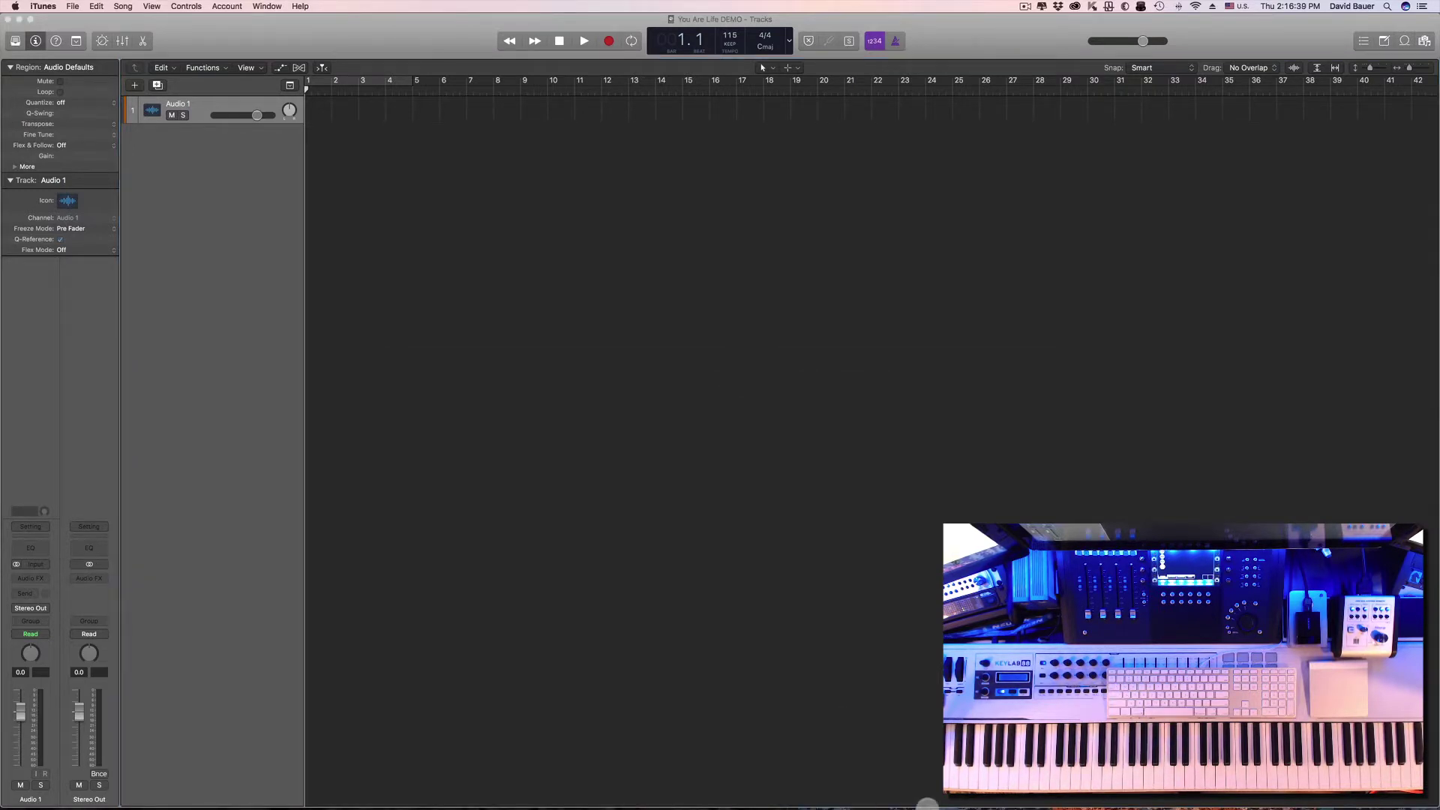
{"action": "left_click", "coordinate": [853, 772]}
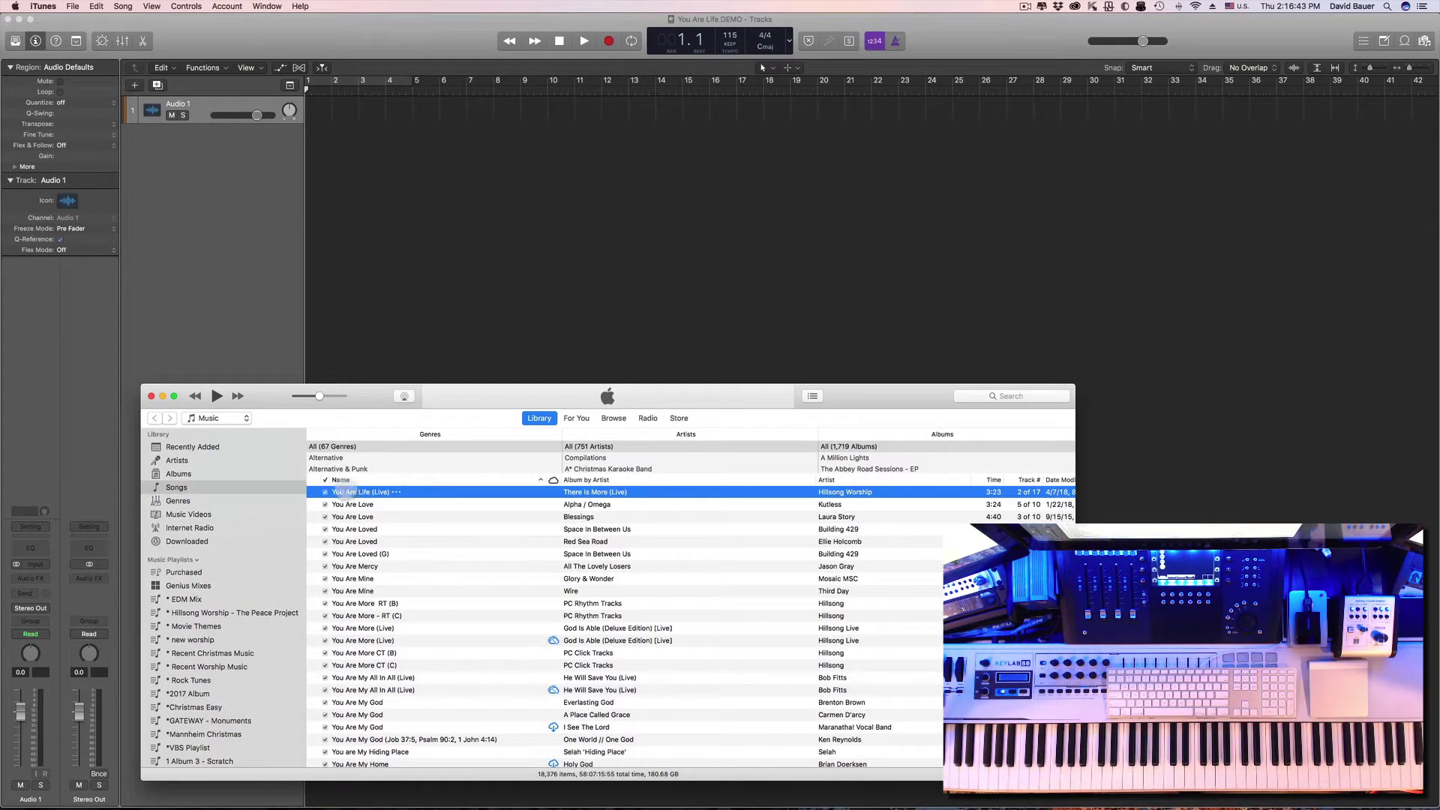
{"action": "left_click_drag", "start_coordinate": [343, 492], "coordinate": [334, 114]}
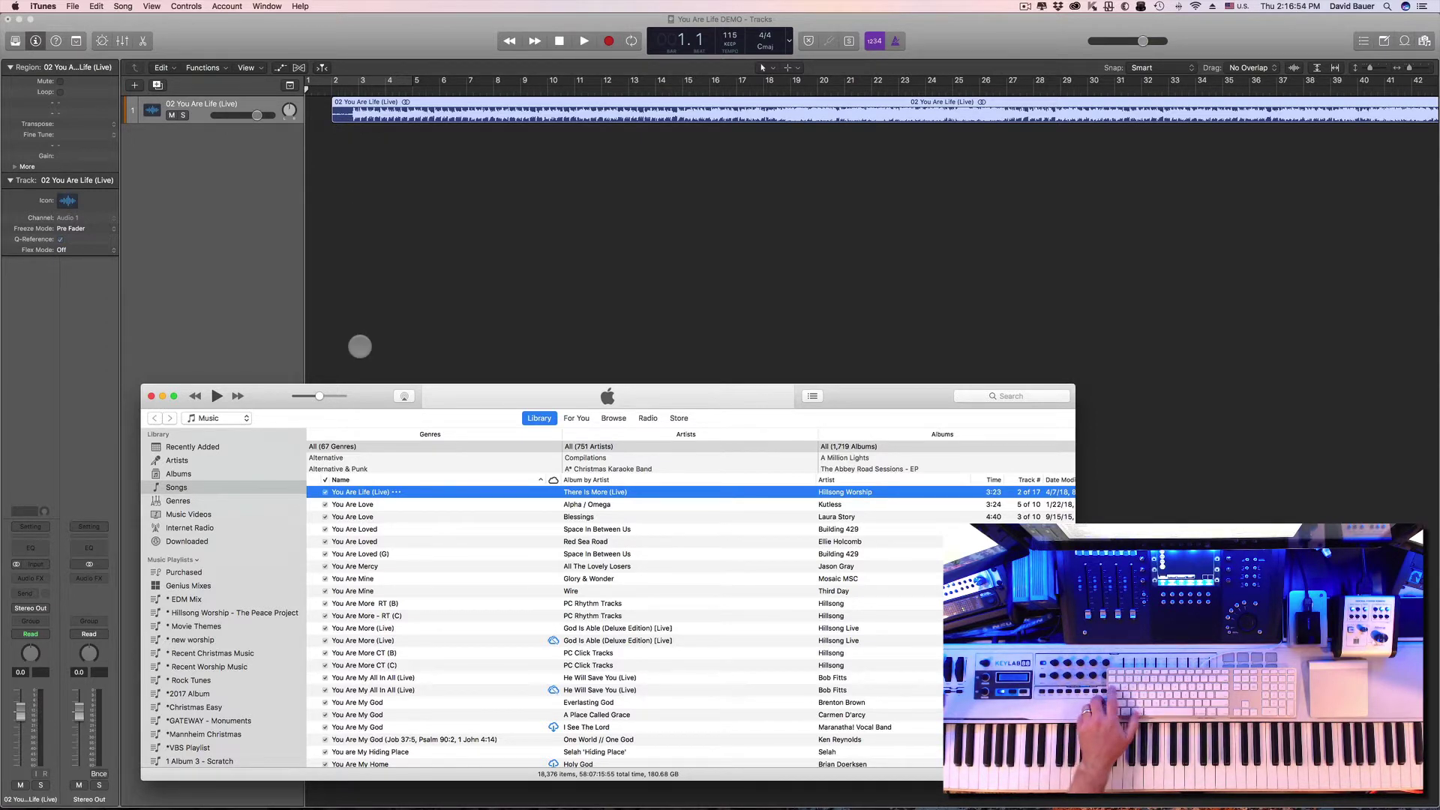
{"action": "key", "text": "super+Tab"}
{"action": "key", "text": "super+Tab"}
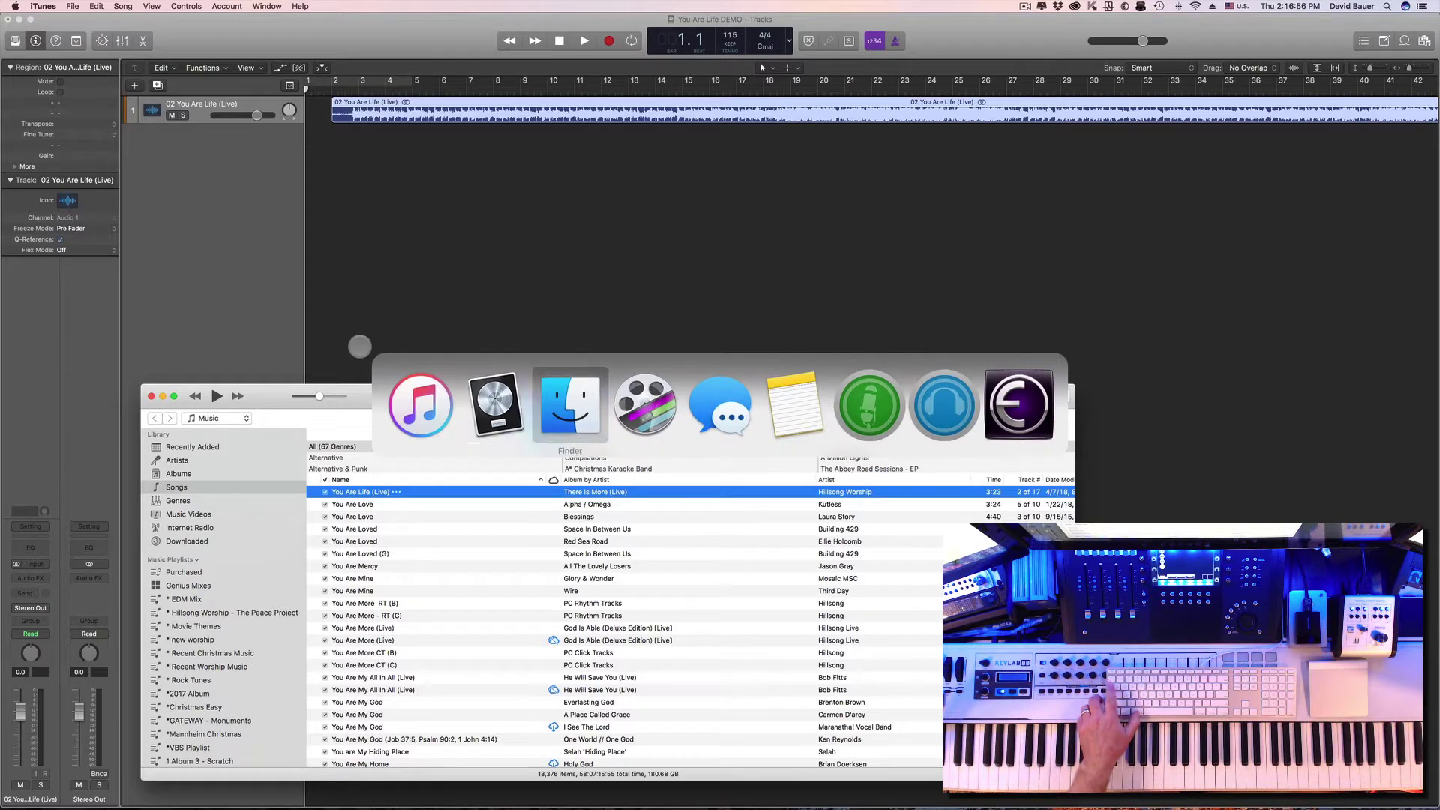
Import the twelve YOUARE_70826 stem WAVs from Finder, each onto its own new track
{"action": "left_click_drag", "start_coordinate": [756, 636], "coordinate": [753, 482]}
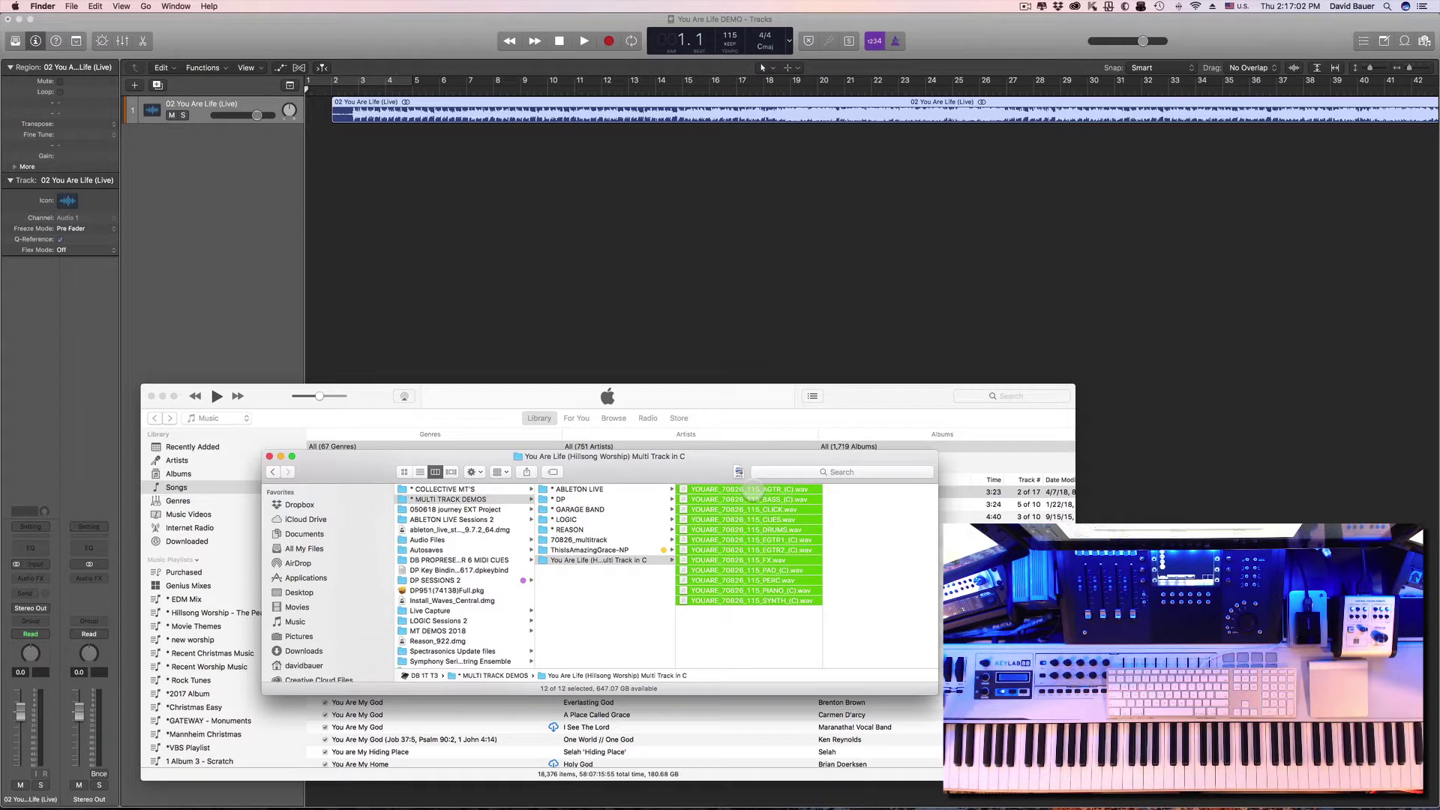
{"action": "left_click_drag", "start_coordinate": [753, 489], "coordinate": [306, 141]}
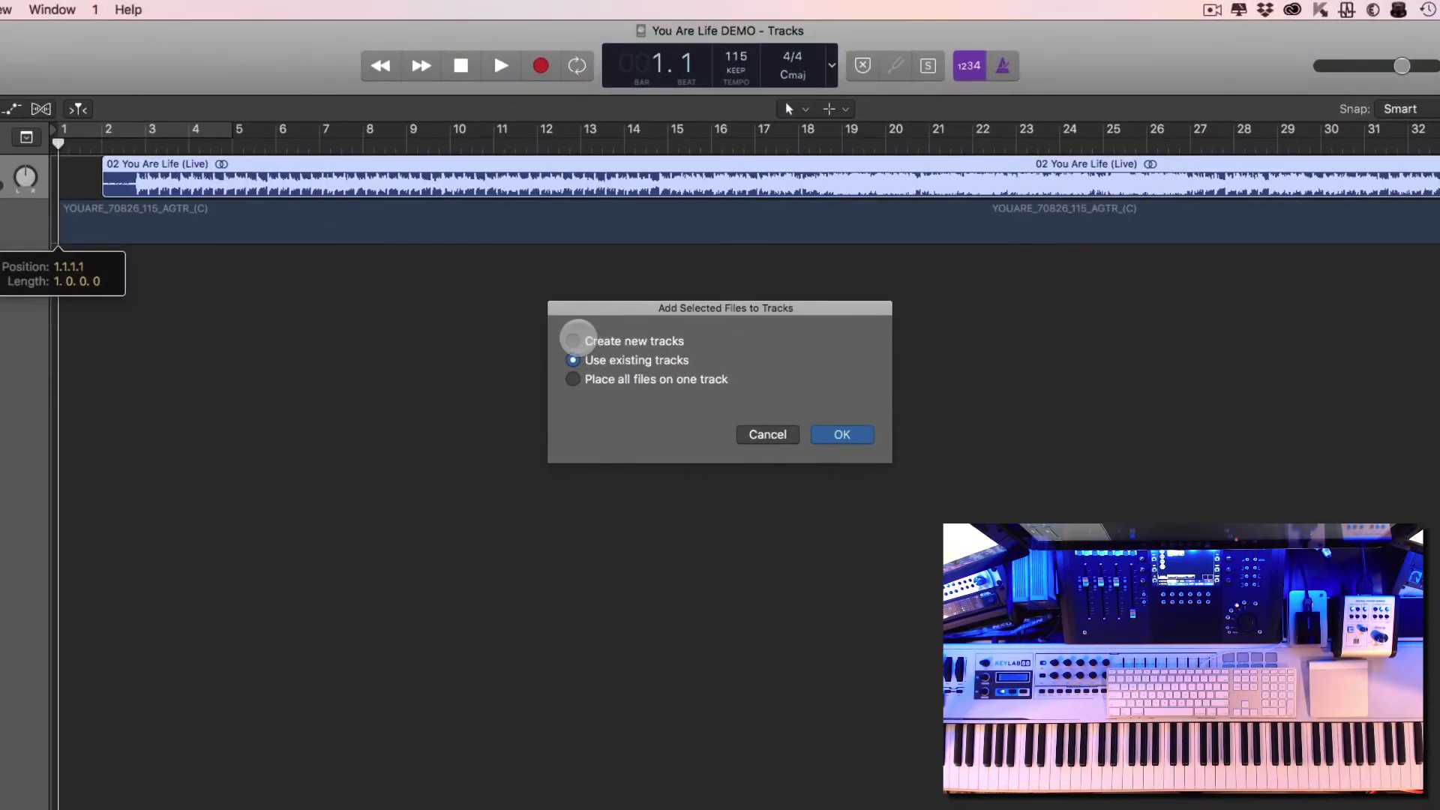
{"action": "left_click", "coordinate": [628, 211]}
{"action": "left_click", "coordinate": [843, 435]}
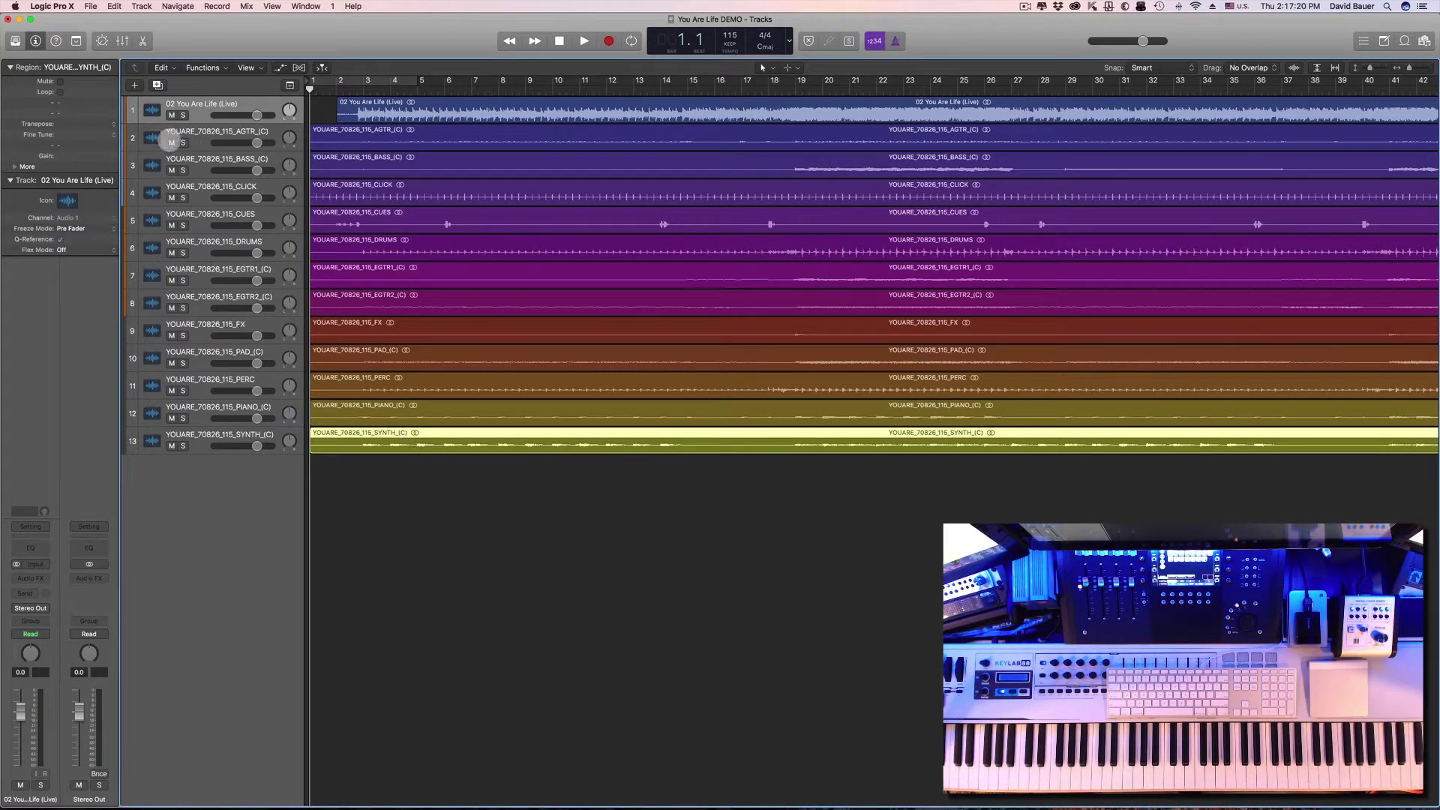
Mute stem tracks 2–13, enlarge track 1, and nudge the live region three sixteenths later
{"action": "left_click_drag", "start_coordinate": [169, 143], "coordinate": [164, 445]}
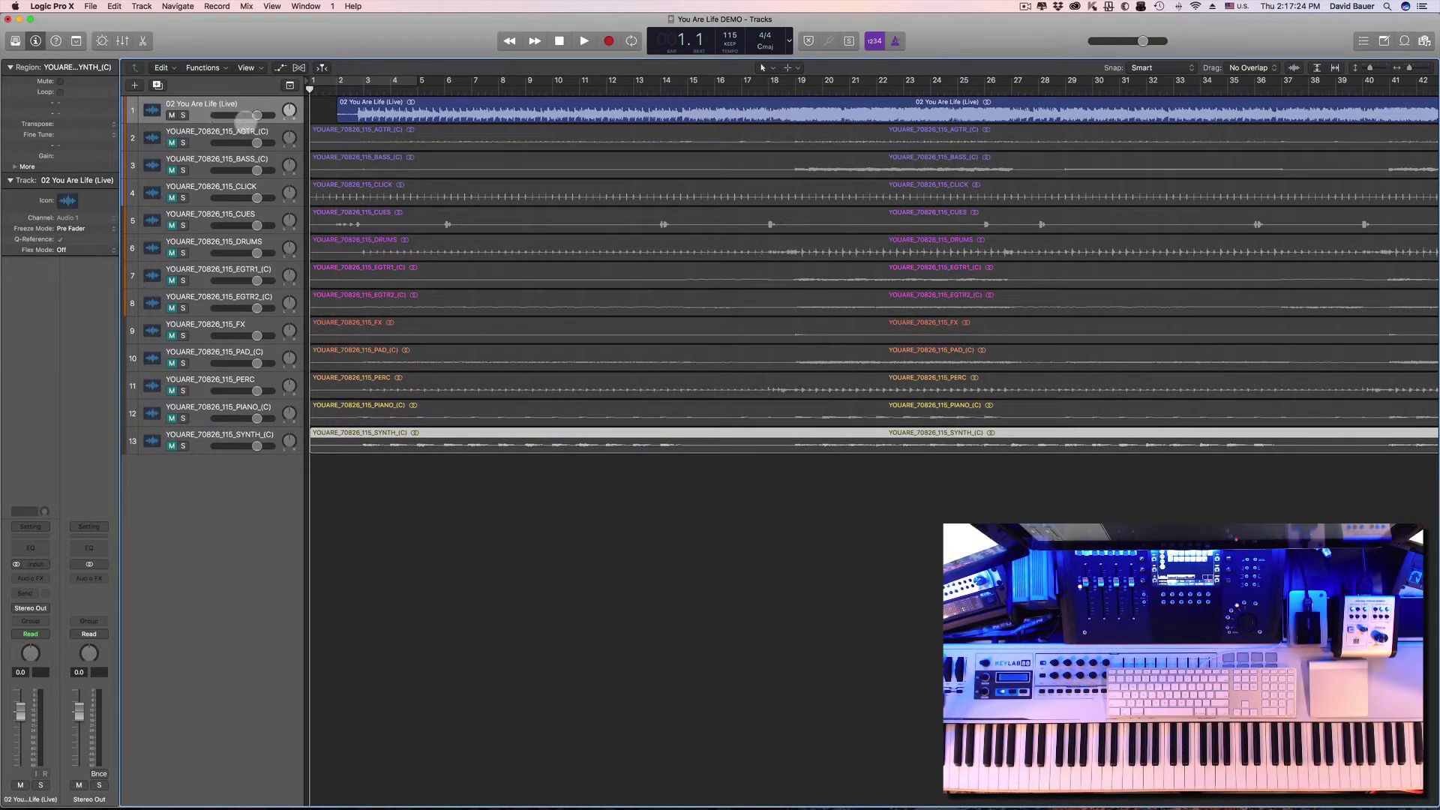
{"action": "left_click_drag", "start_coordinate": [275, 122], "coordinate": [274, 212]}
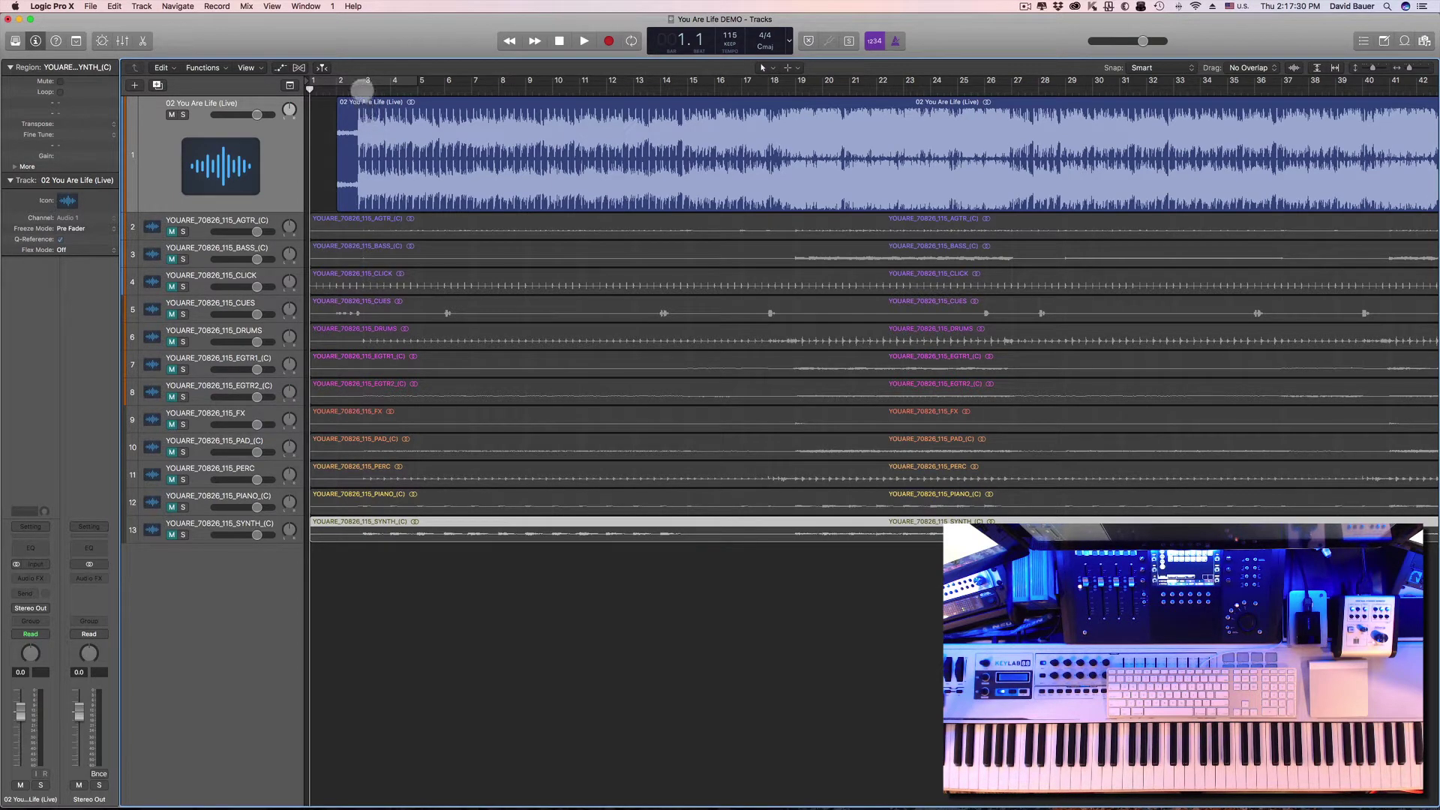
{"action": "left_click", "coordinate": [363, 88]}
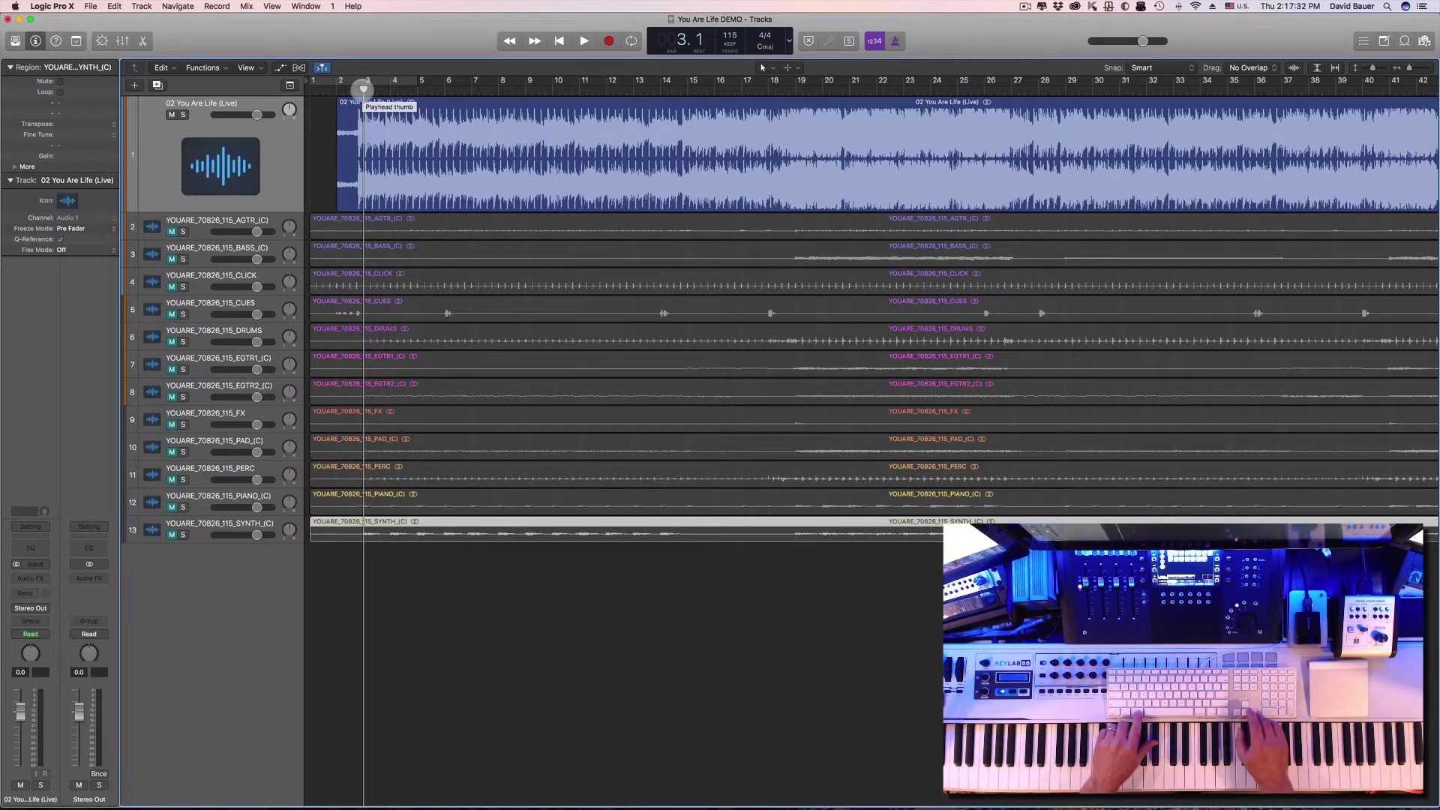
{"action": "key", "text": "super+Right"}
{"action": "key", "text": "super+Right"}
{"action": "key", "text": "super+Right"}
{"action": "key", "text": "super+Right"}
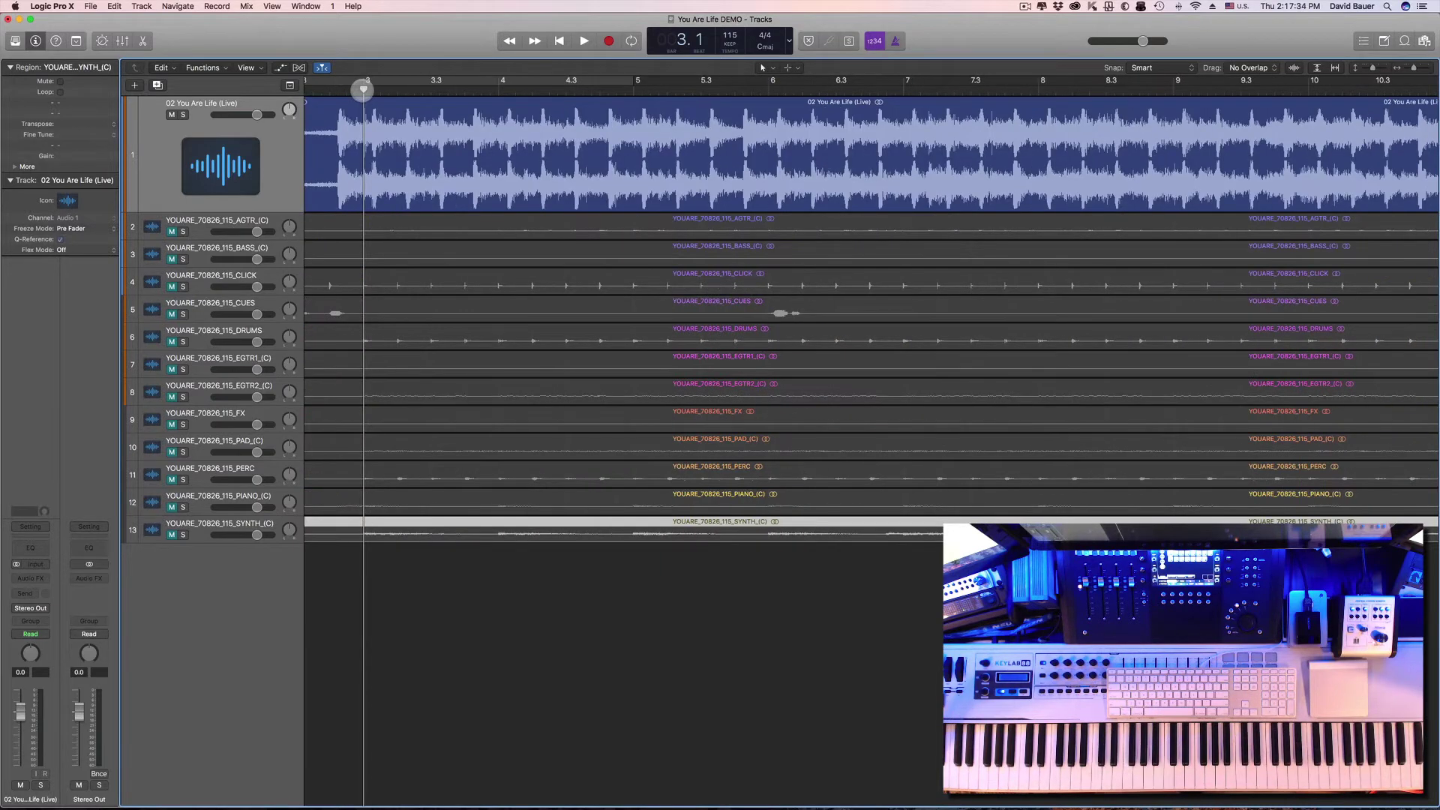
{"action": "left_click_drag", "start_coordinate": [338, 112], "coordinate": [363, 112]}
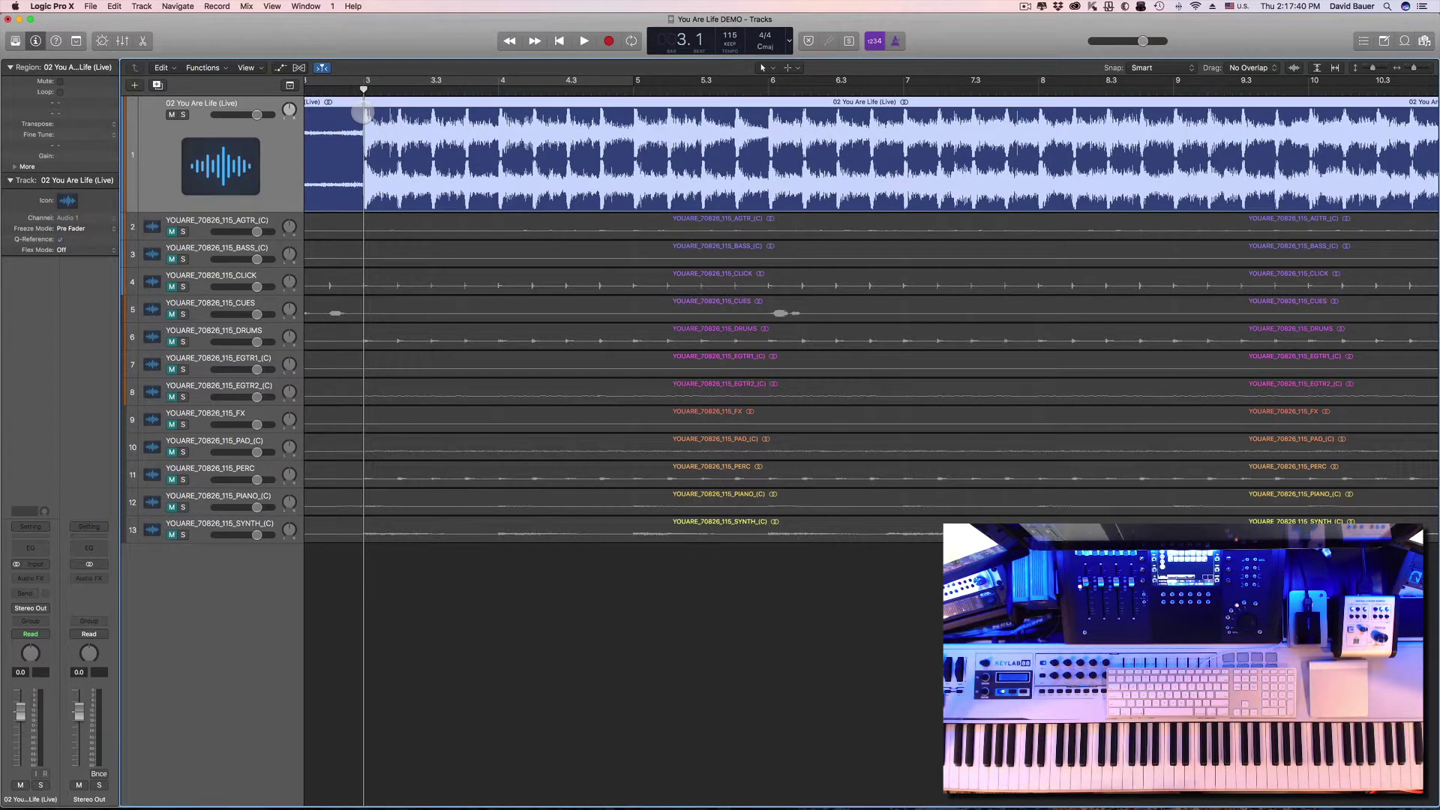
Check alignment in playback, unmute the stems, then shrink and mute the song track
{"action": "key", "text": "space"}
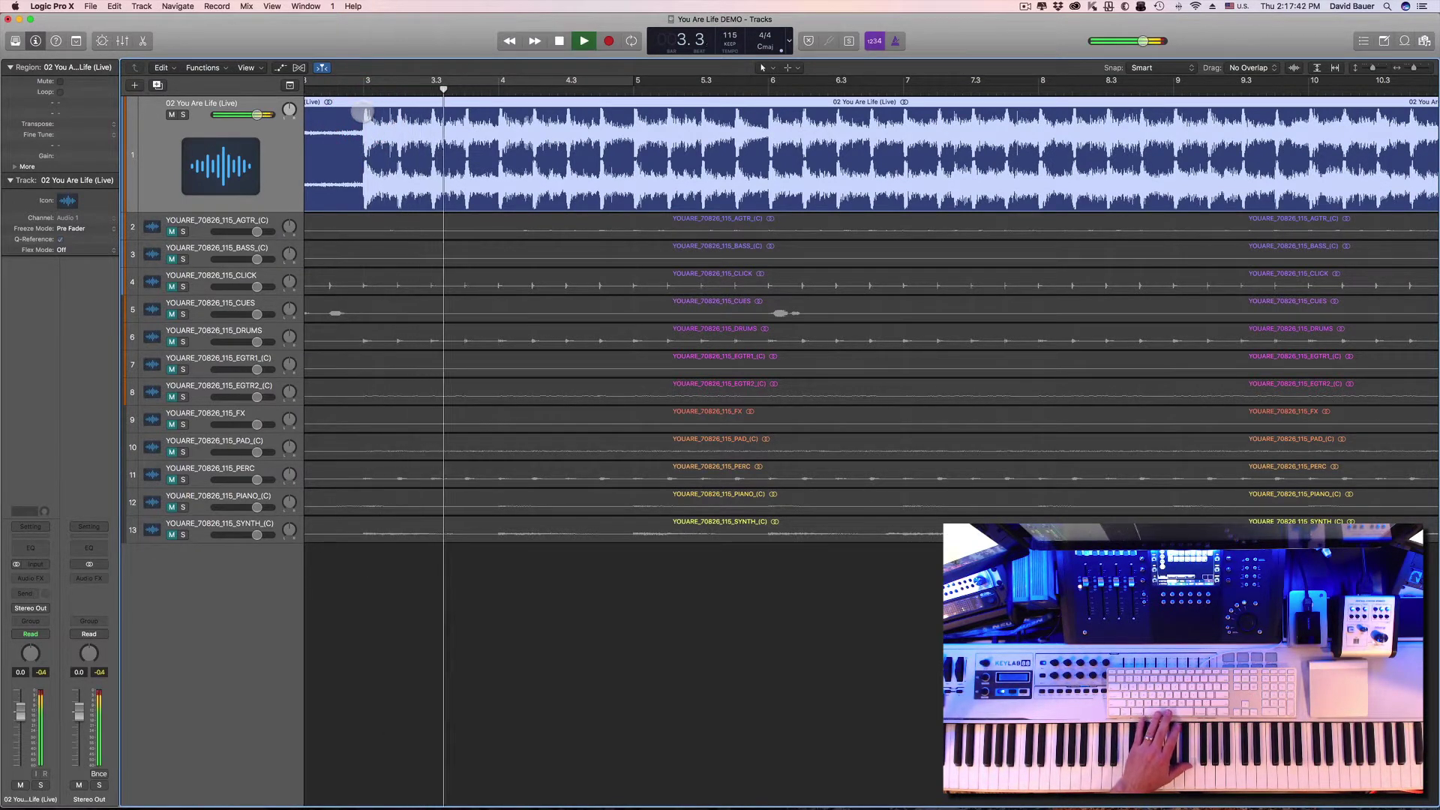
{"action": "key", "text": "space"}
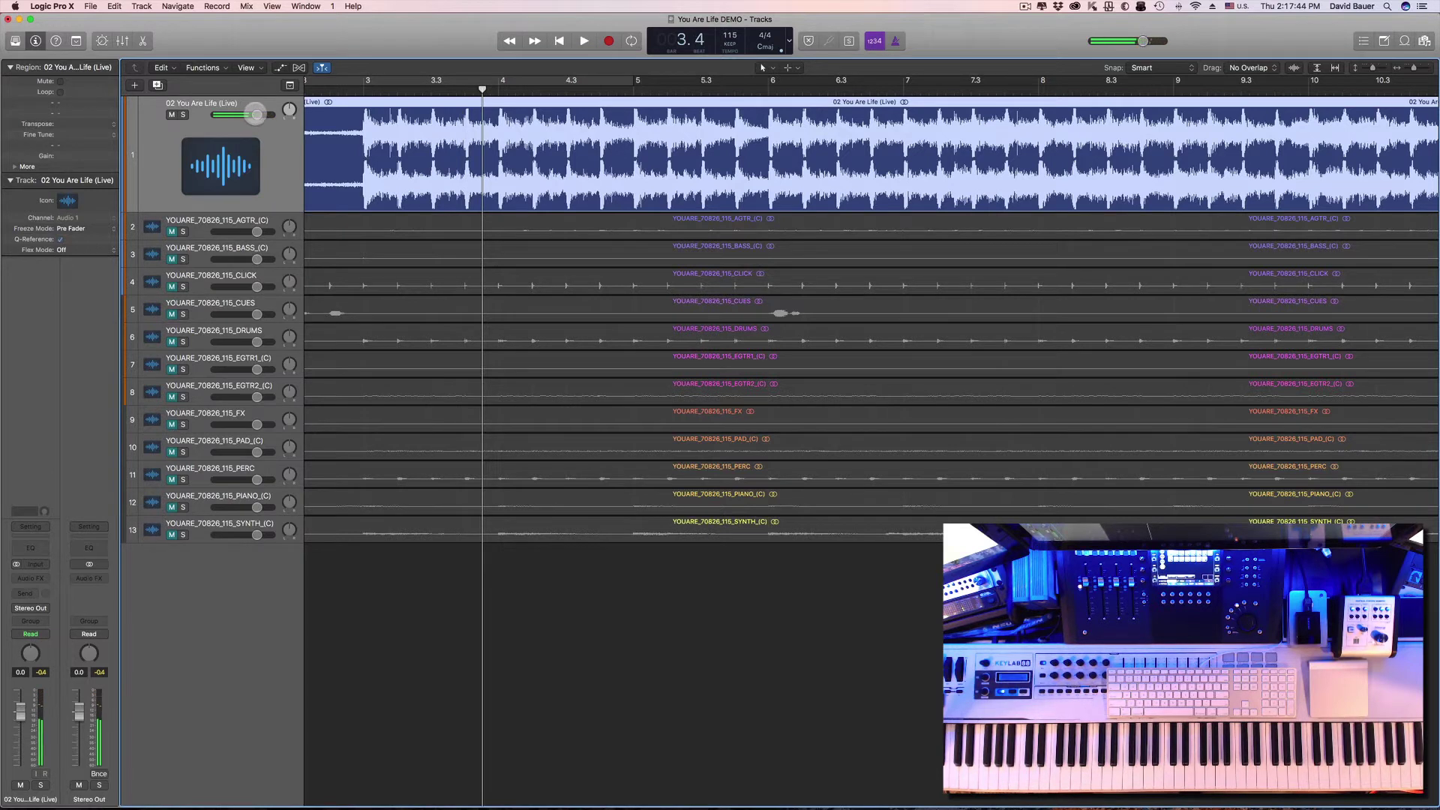
{"action": "left_click_drag", "start_coordinate": [172, 232], "coordinate": [176, 525]}
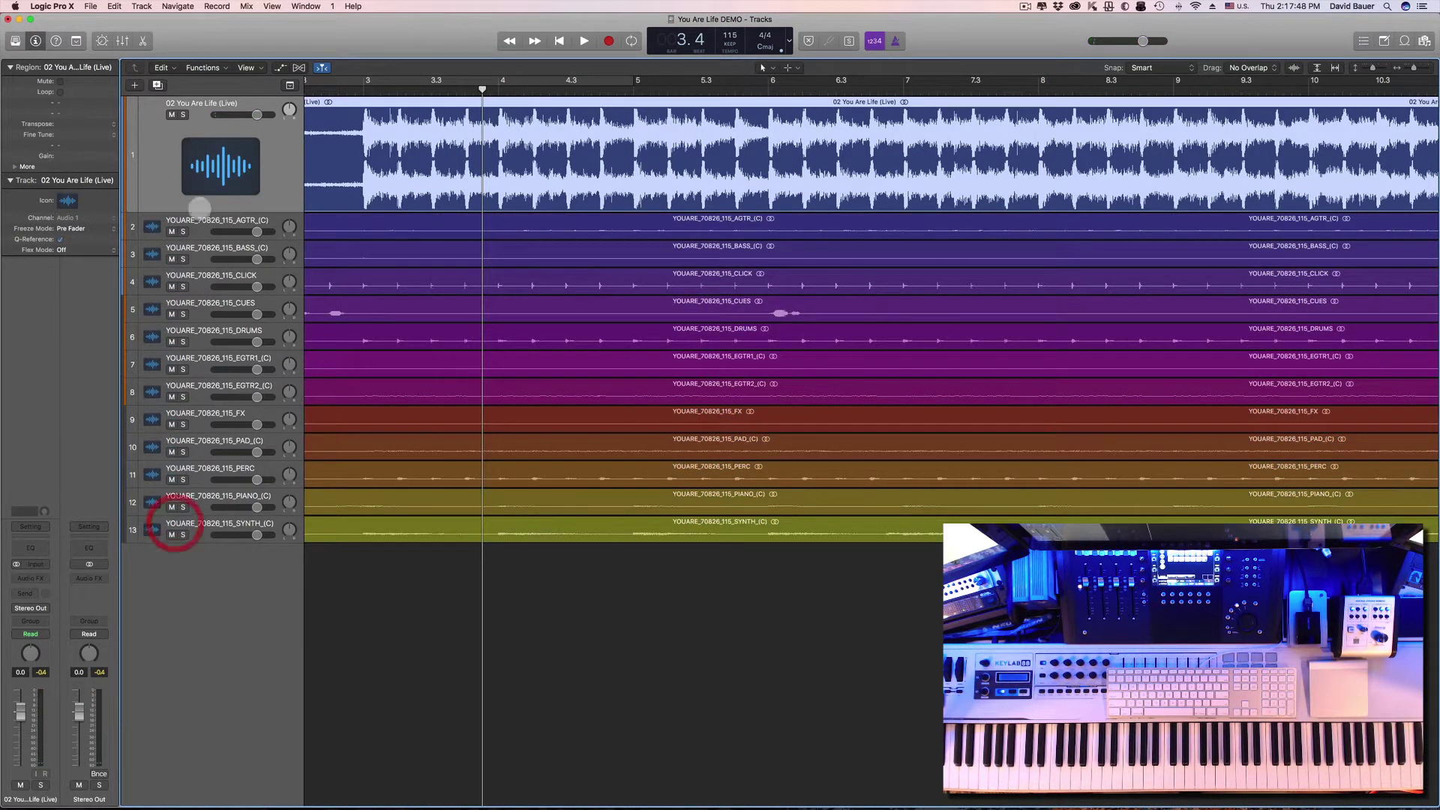
{"action": "left_click_drag", "start_coordinate": [275, 207], "coordinate": [272, 148]}
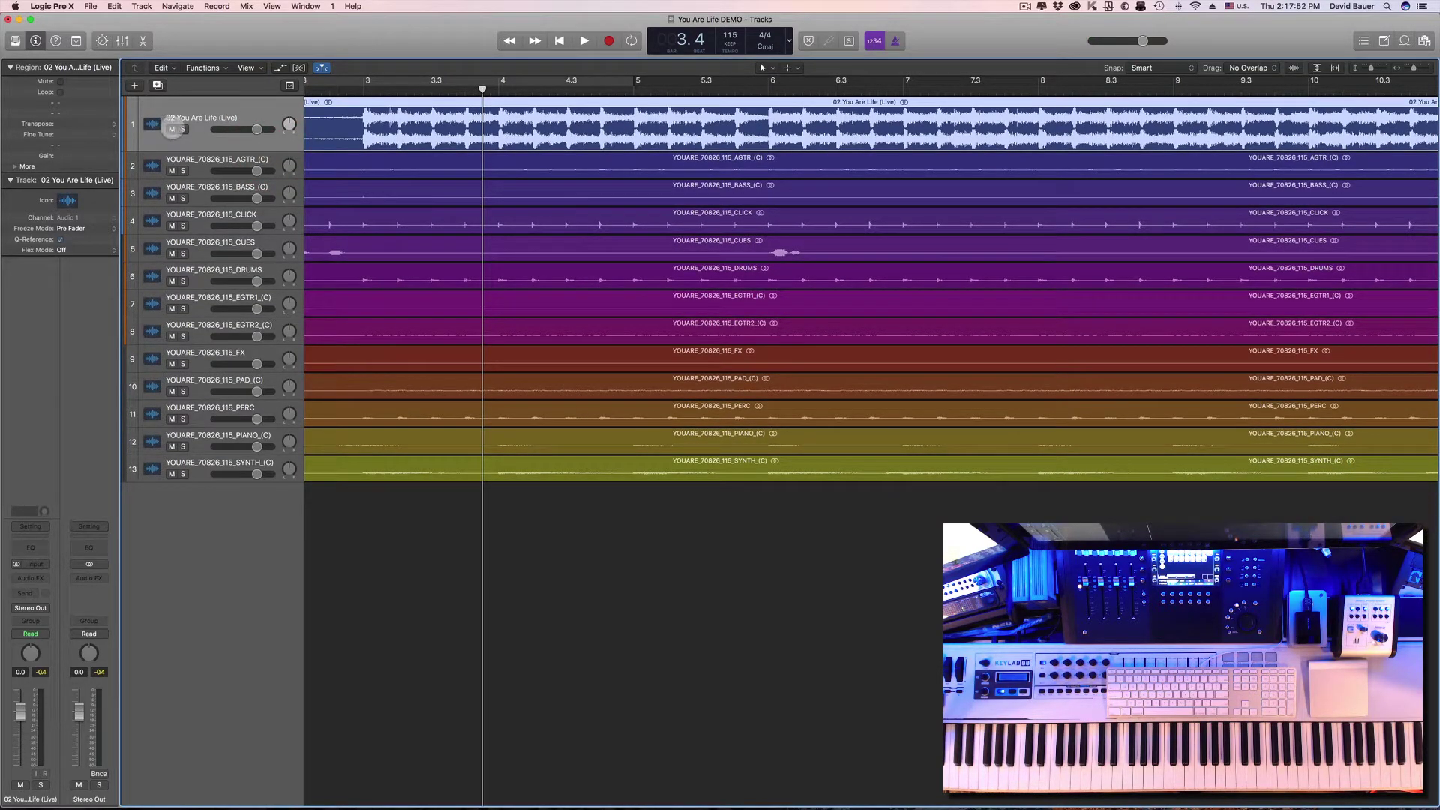
{"action": "left_click", "coordinate": [172, 129]}
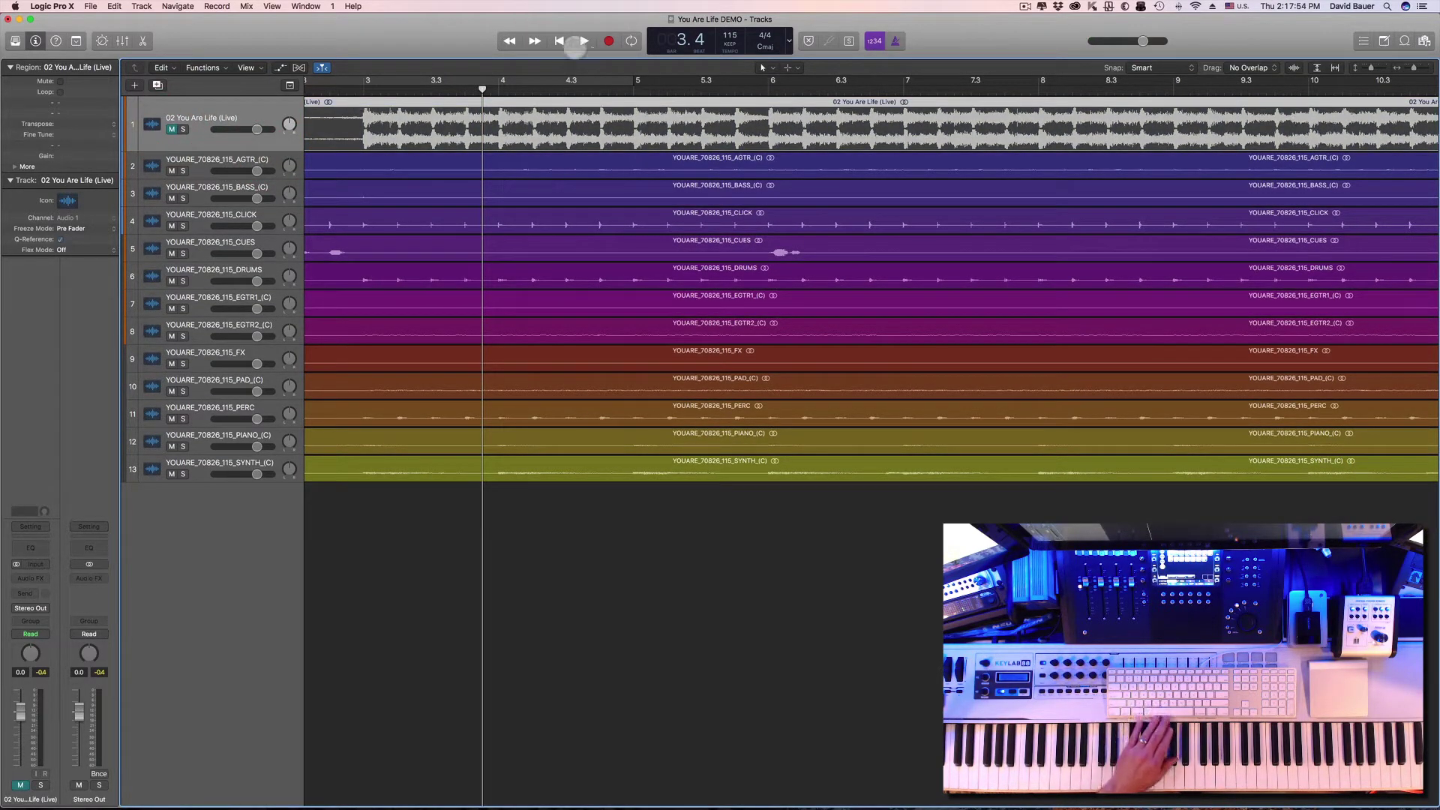
Play from the start, set the song track to -15.6 dB, and leave it muted
{"action": "left_click", "coordinate": [560, 40]}
{"action": "left_click", "coordinate": [585, 41]}
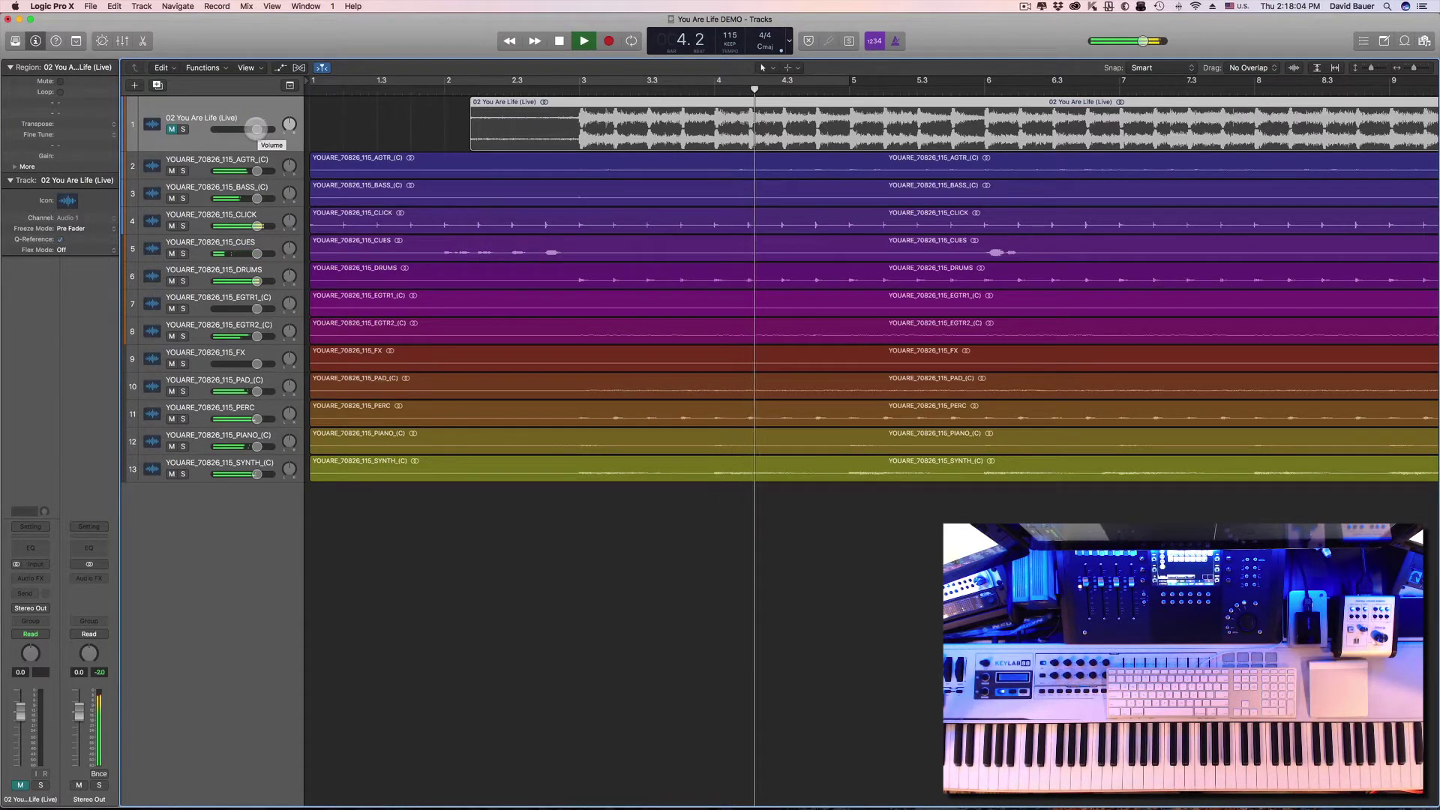
{"action": "left_click_drag", "start_coordinate": [257, 129], "coordinate": [188, 132]}
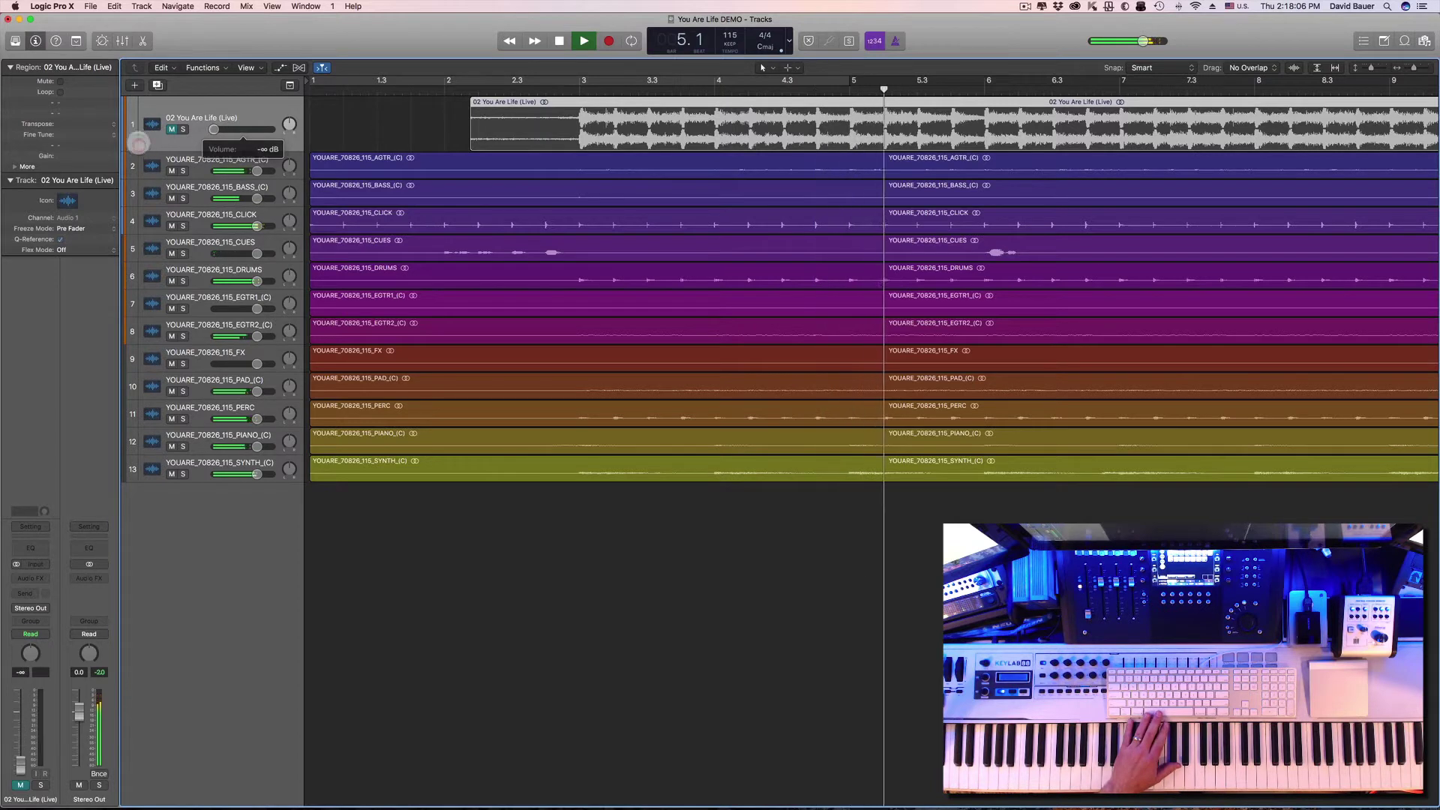
{"action": "left_click", "coordinate": [171, 129]}
{"action": "left_click_drag", "start_coordinate": [213, 129], "coordinate": [257, 129]}
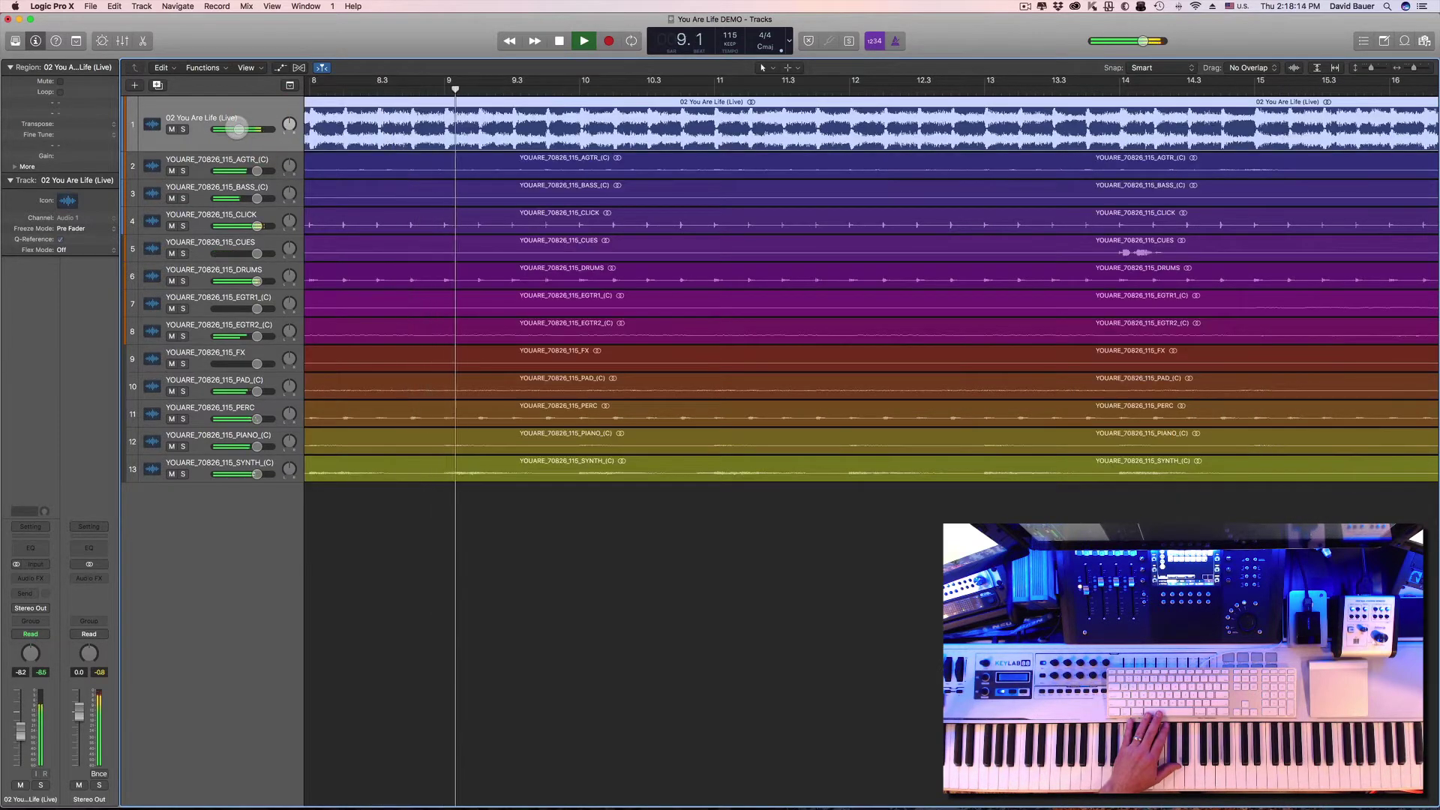
{"action": "left_click_drag", "start_coordinate": [238, 129], "coordinate": [214, 129]}
{"action": "left_click", "coordinate": [171, 129]}
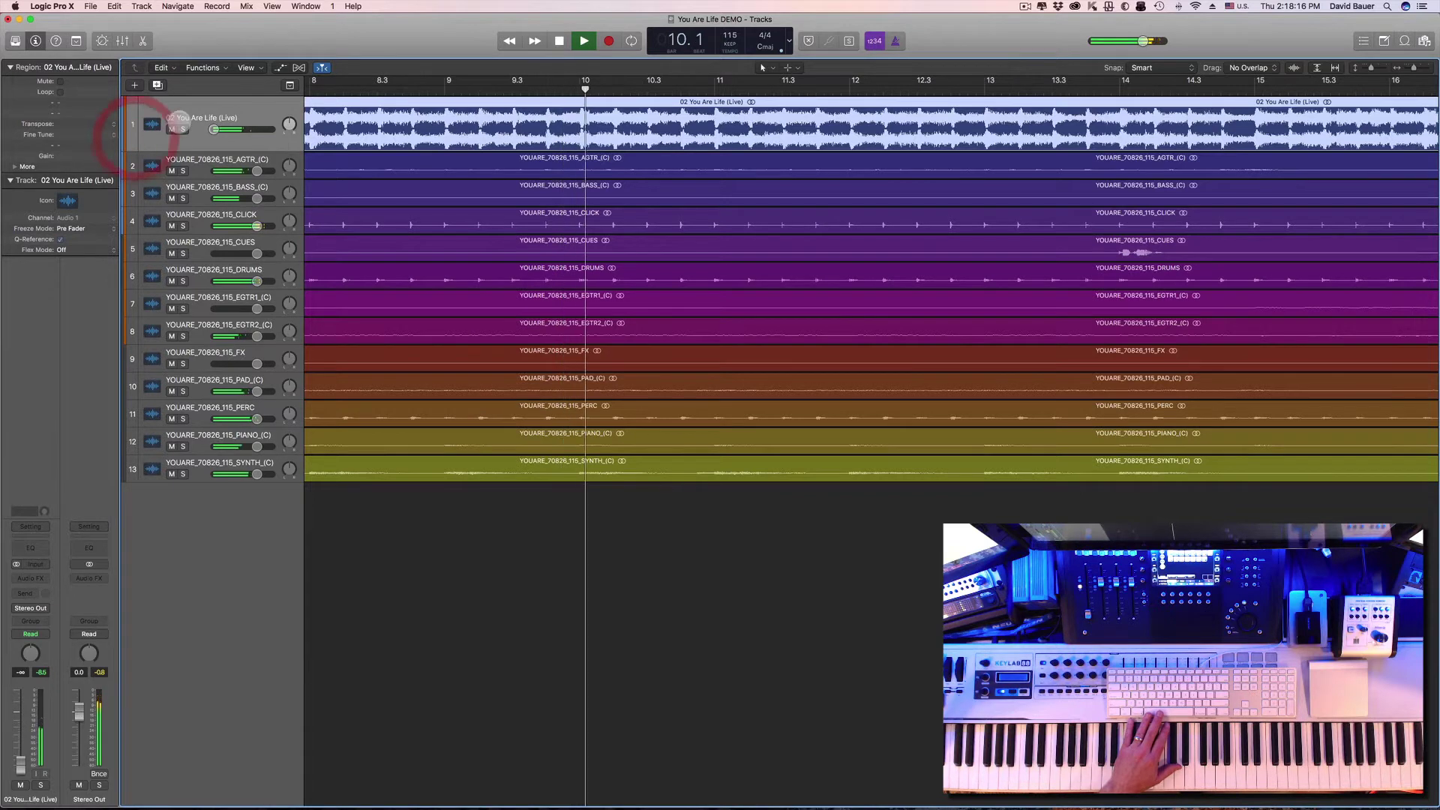
{"action": "key", "text": "space"}
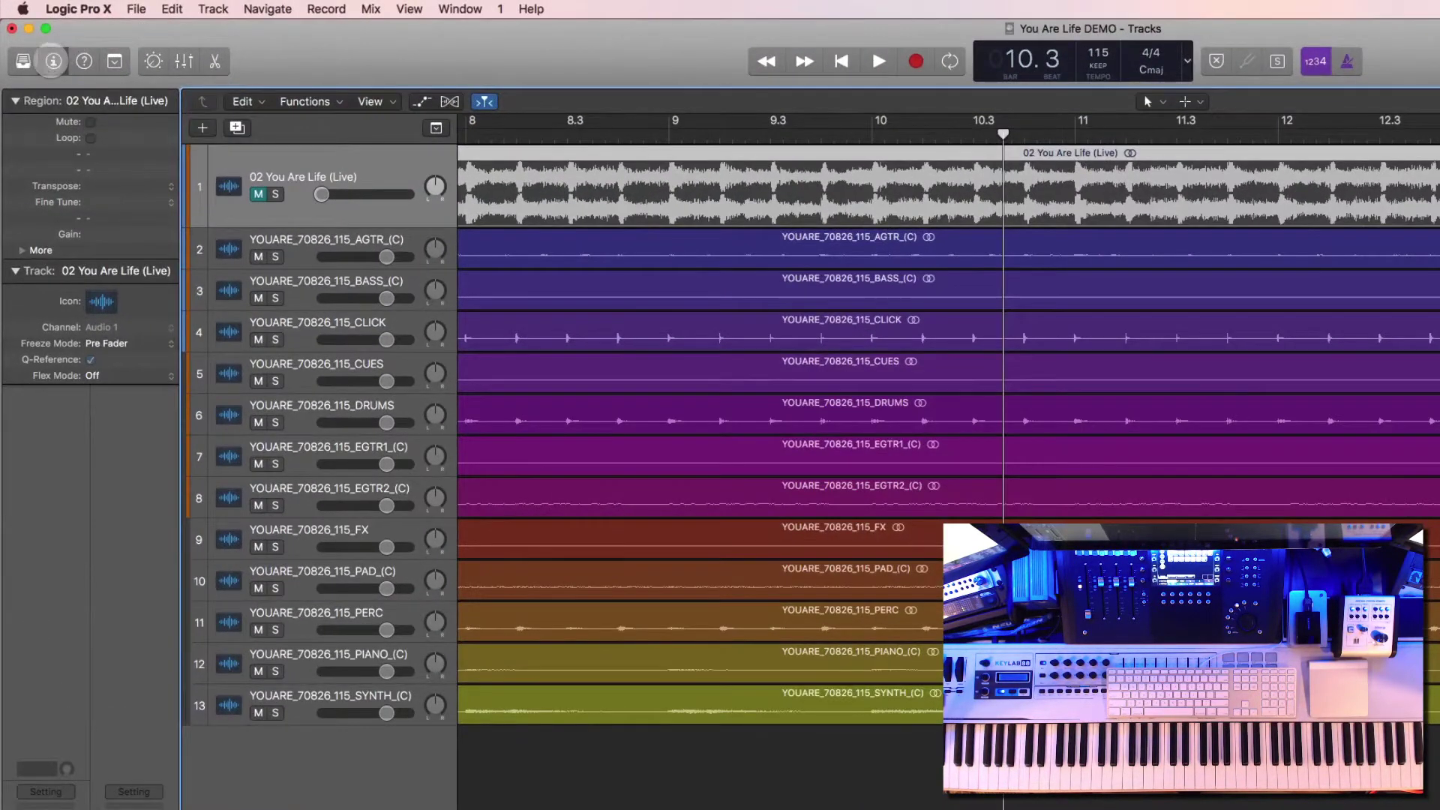
Hide the inspector, shrink track 1, and rename tracks 1–6 DEMO, AC GTR, BASS, CLICK, CUES, DRUMS
{"action": "left_click", "coordinate": [36, 40]}
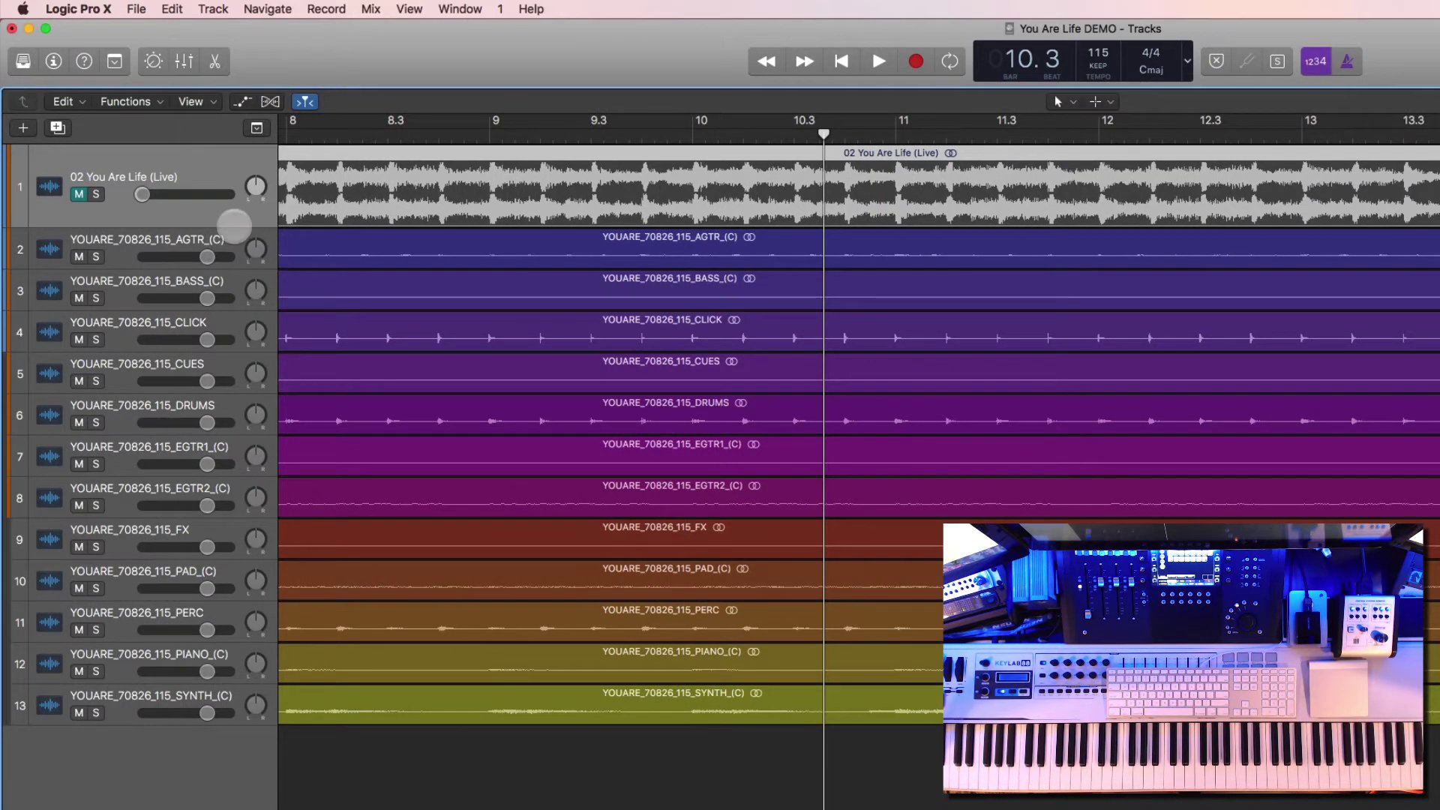
{"action": "left_click_drag", "start_coordinate": [234, 227], "coordinate": [235, 205]}
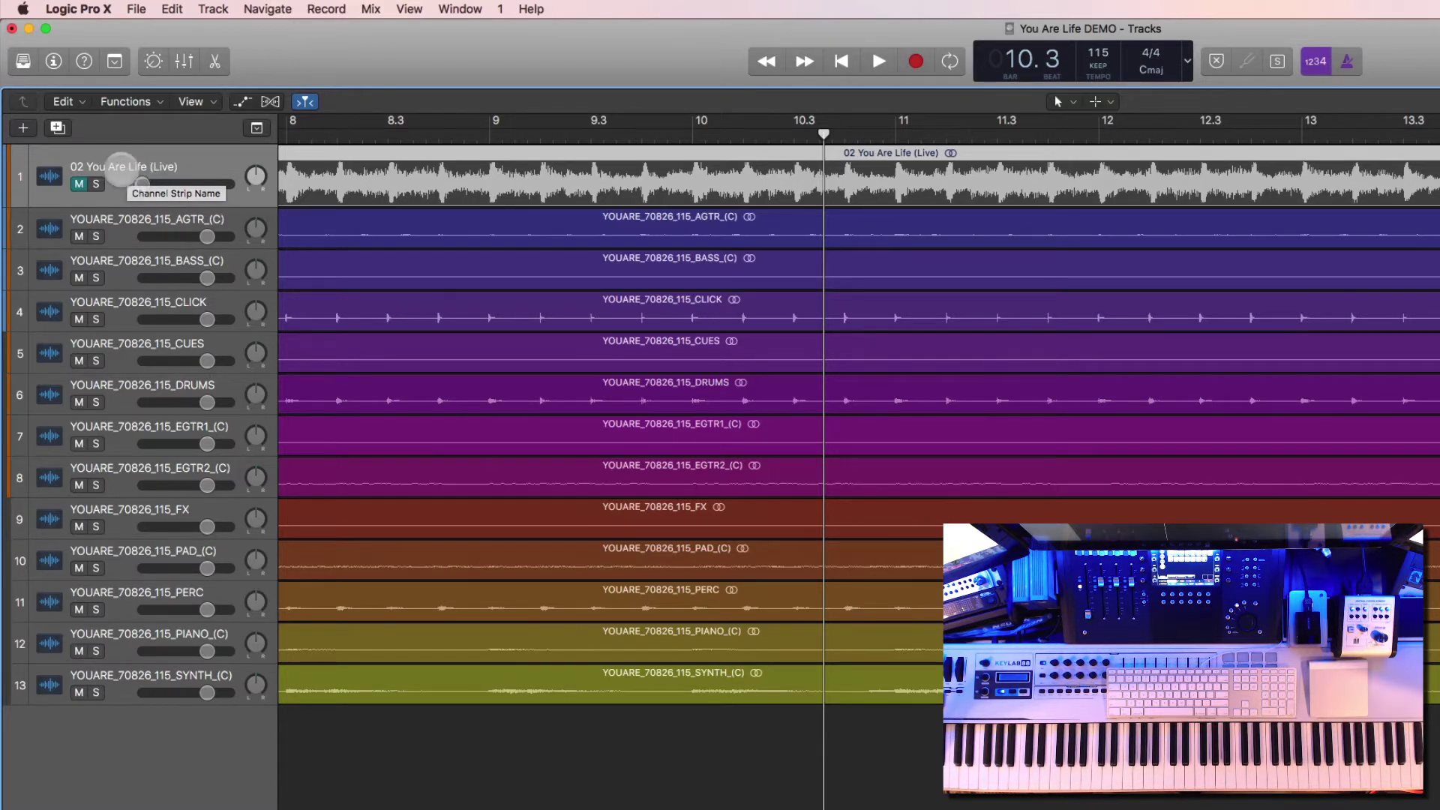
{"action": "double_click", "coordinate": [114, 165]}
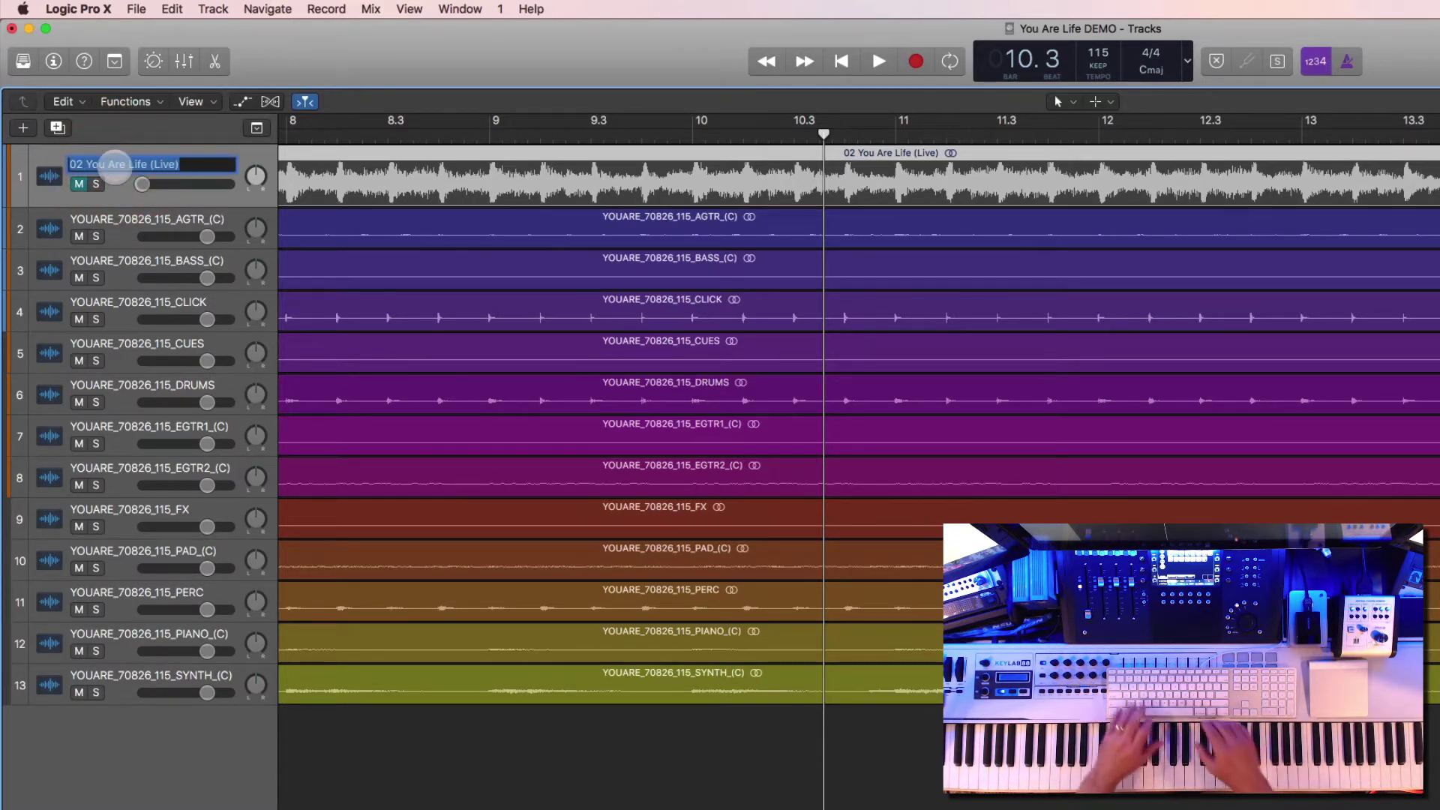
{"action": "type", "text": "DEMO"}
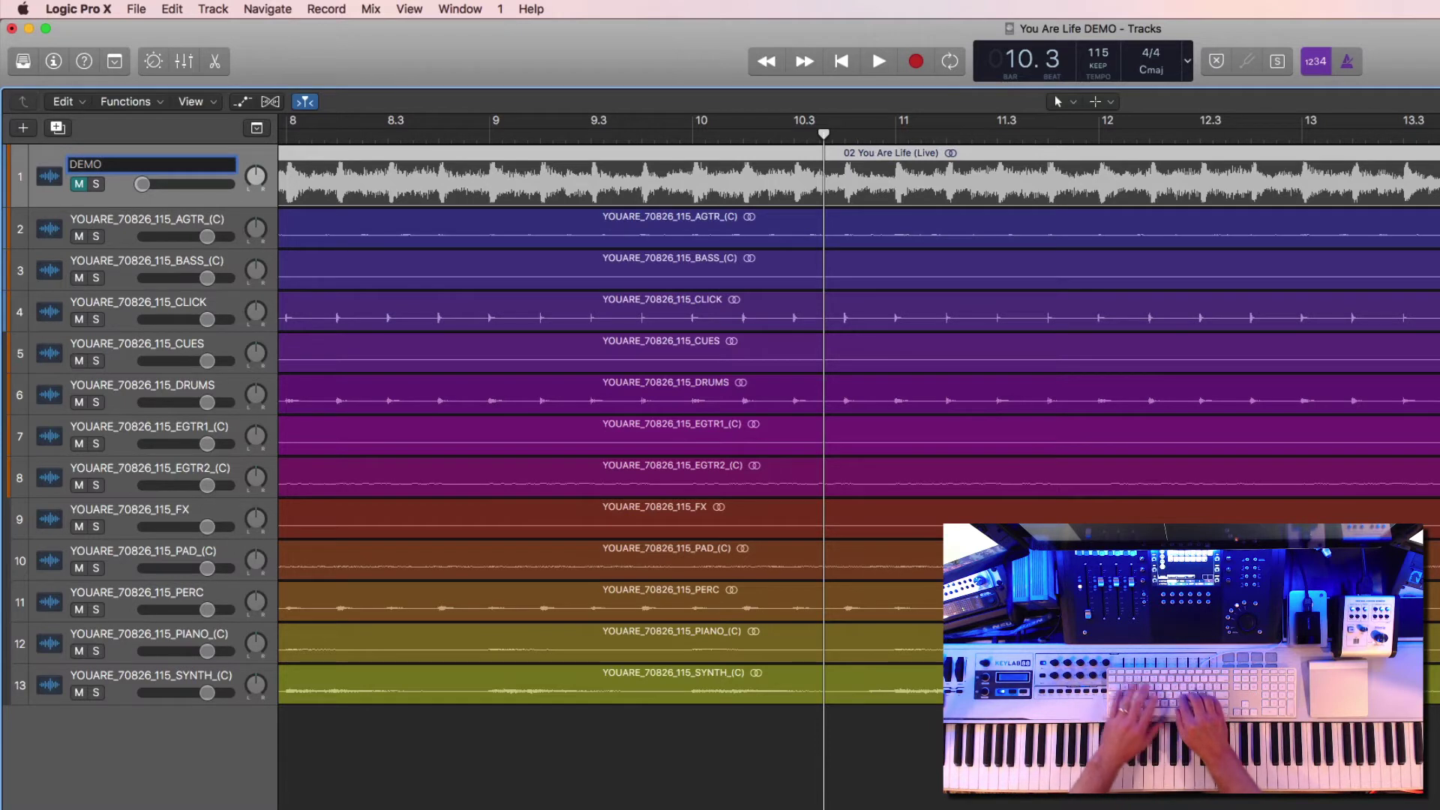
{"action": "key", "text": "Tab"}
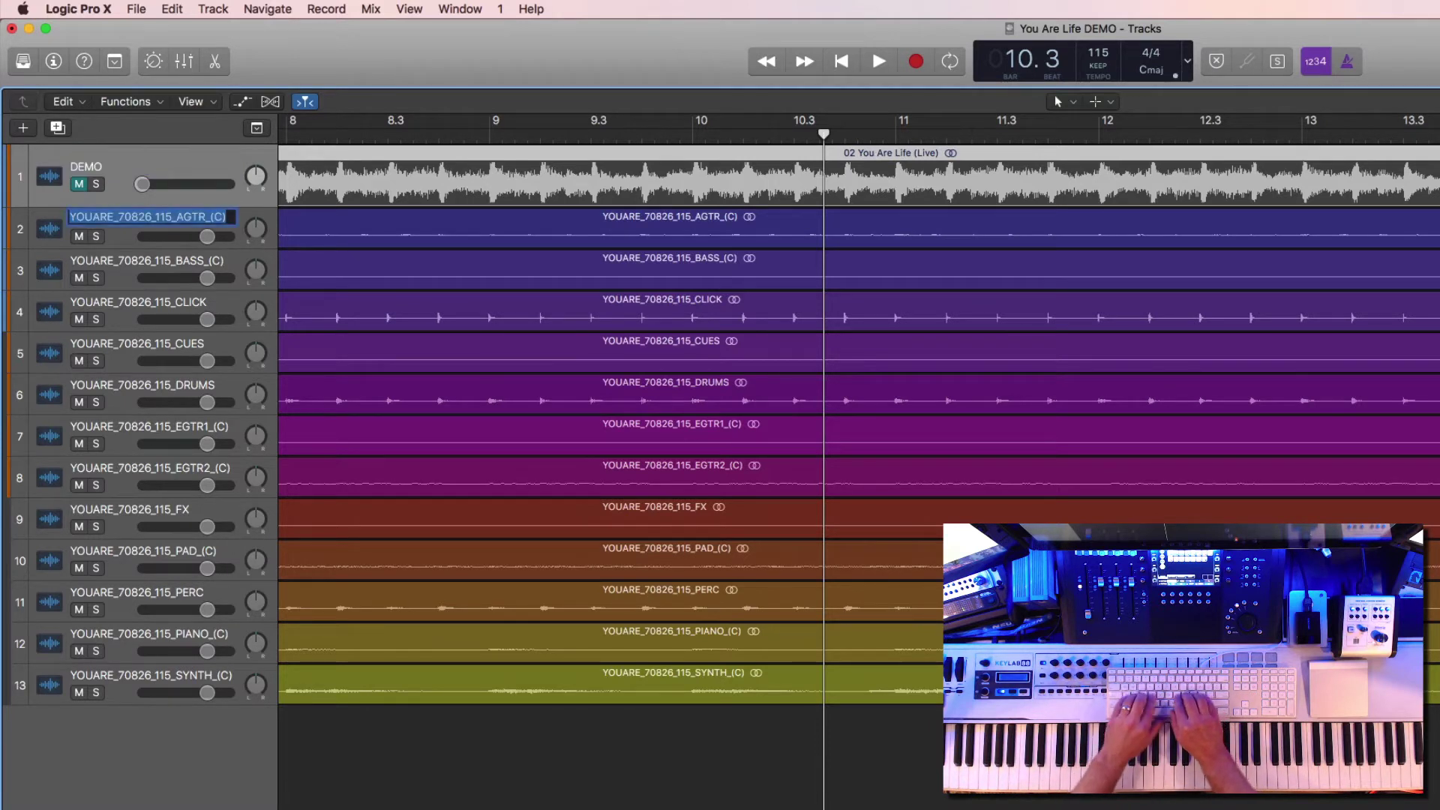
{"action": "type", "text": "A"}
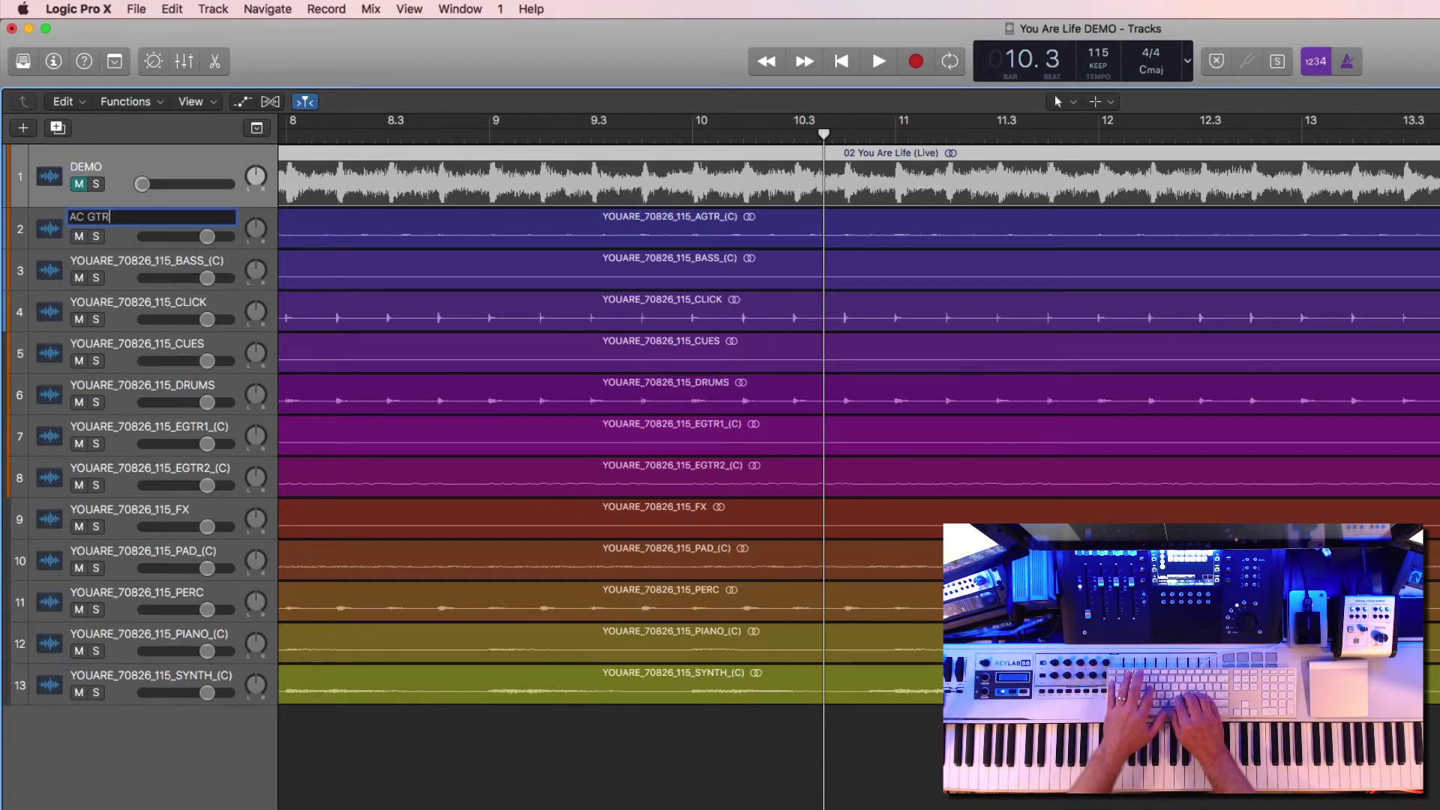
{"action": "type", "text": "C GTR"}
{"action": "key", "text": "Tab"}
{"action": "type", "text": "BASS"}
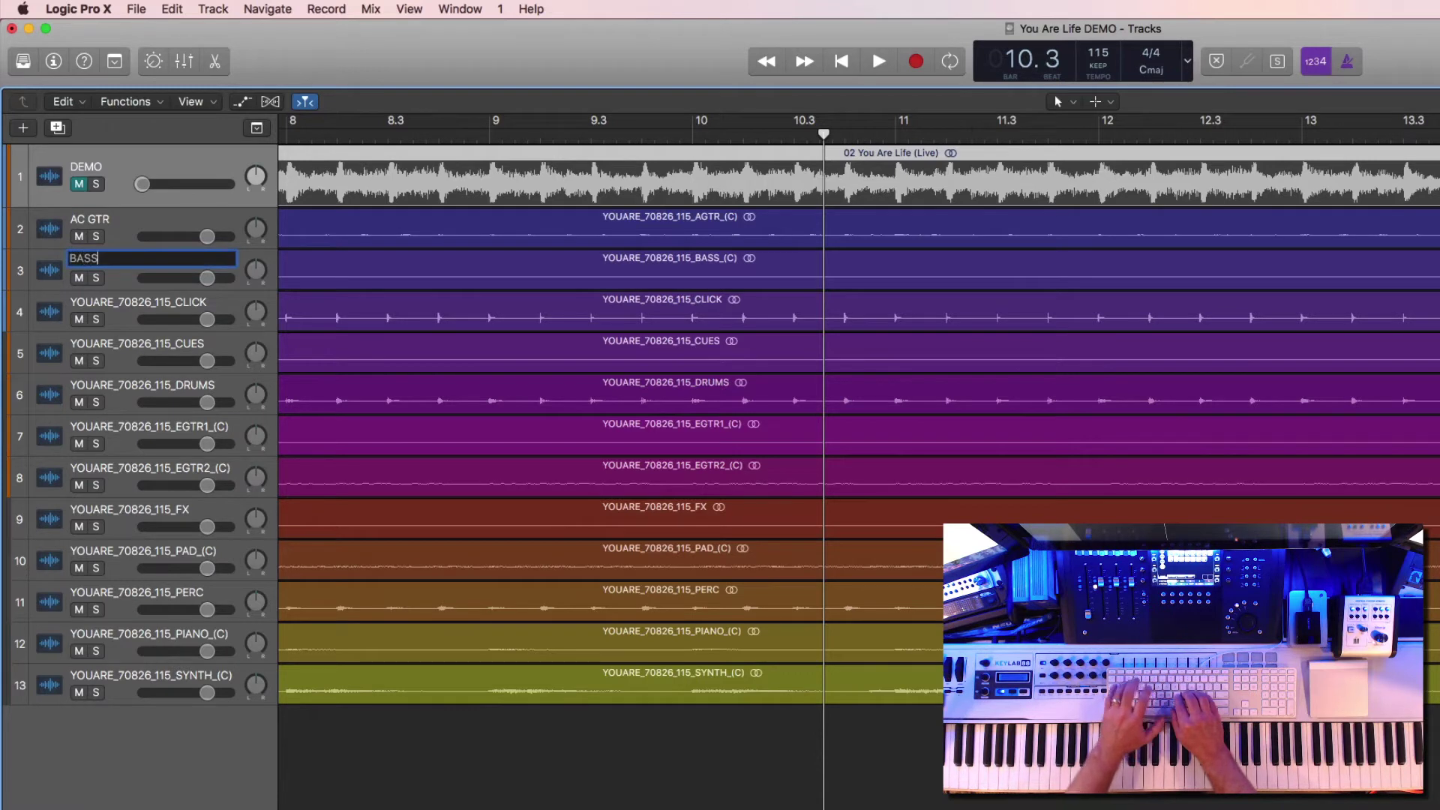
{"action": "key", "text": "Tab"}
{"action": "type", "text": "CLICK"}
{"action": "key", "text": "Tab"}
{"action": "type", "text": "C"}
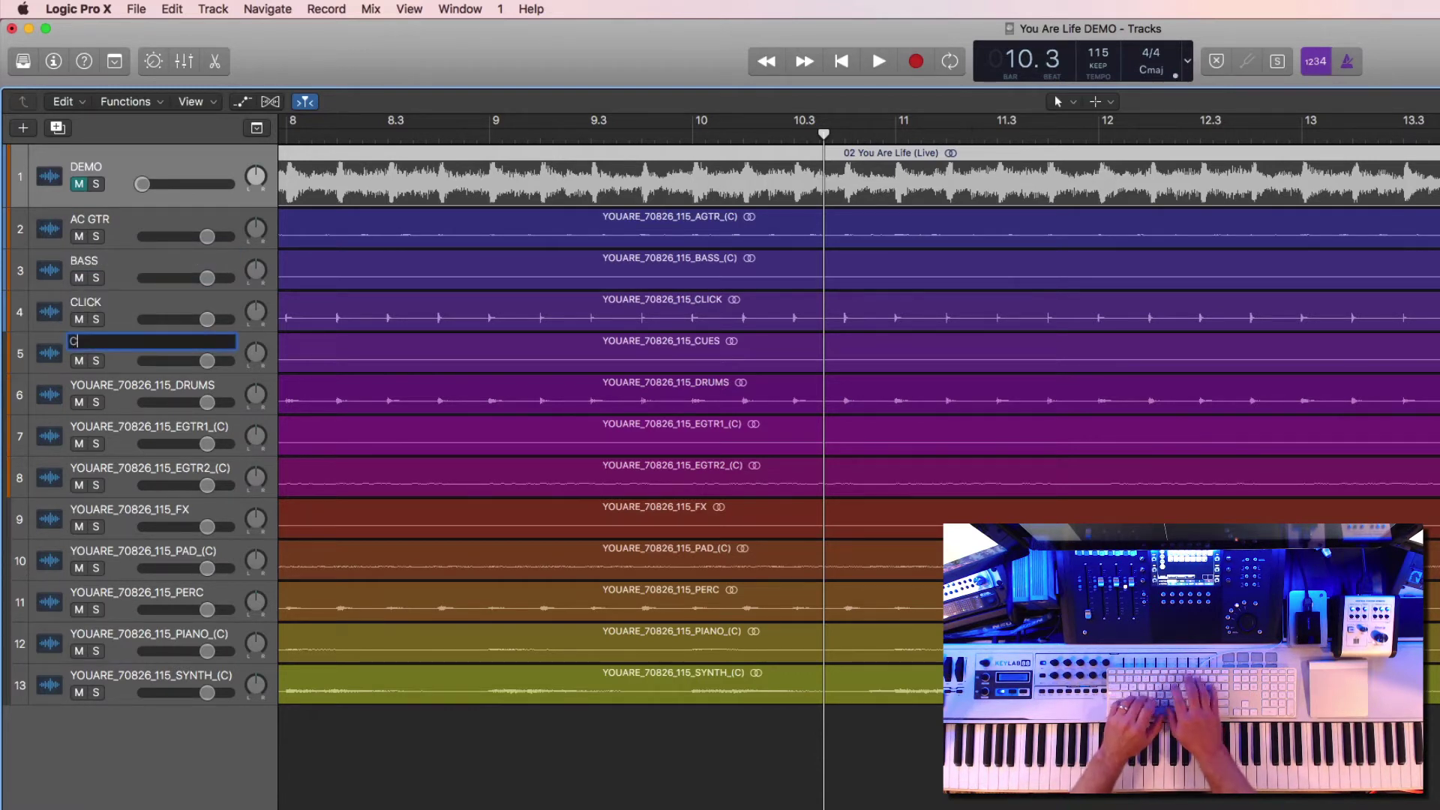
{"action": "type", "text": "UES"}
{"action": "key", "text": "Tab"}
{"action": "type", "text": "D"}
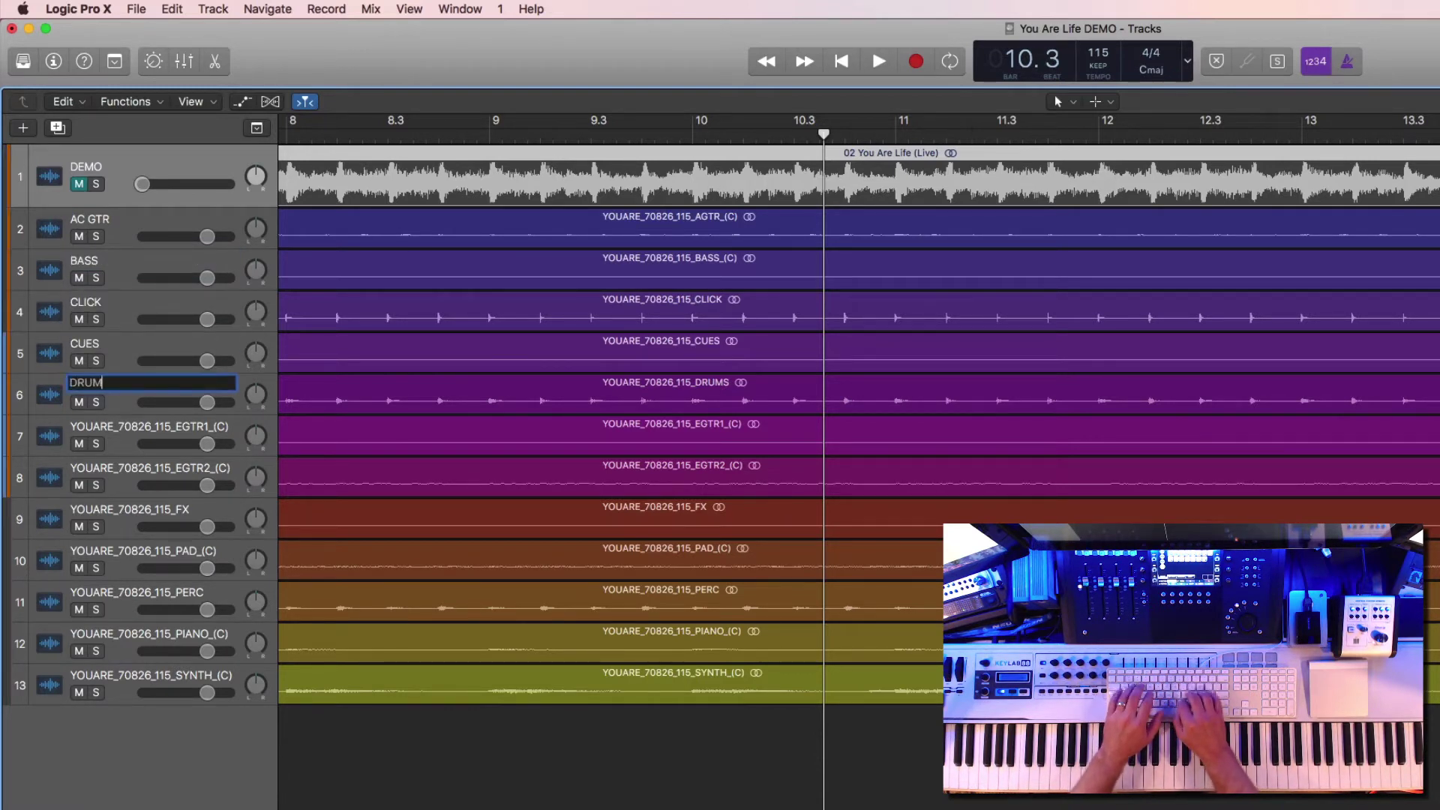
{"action": "type", "text": "RUMS"}
{"action": "key", "text": "Tab"}
Rename tracks 7–13 EG 1, EG 2, FX, PAD, PERC, PIANO and SYNTH
{"action": "type", "text": "EG"}
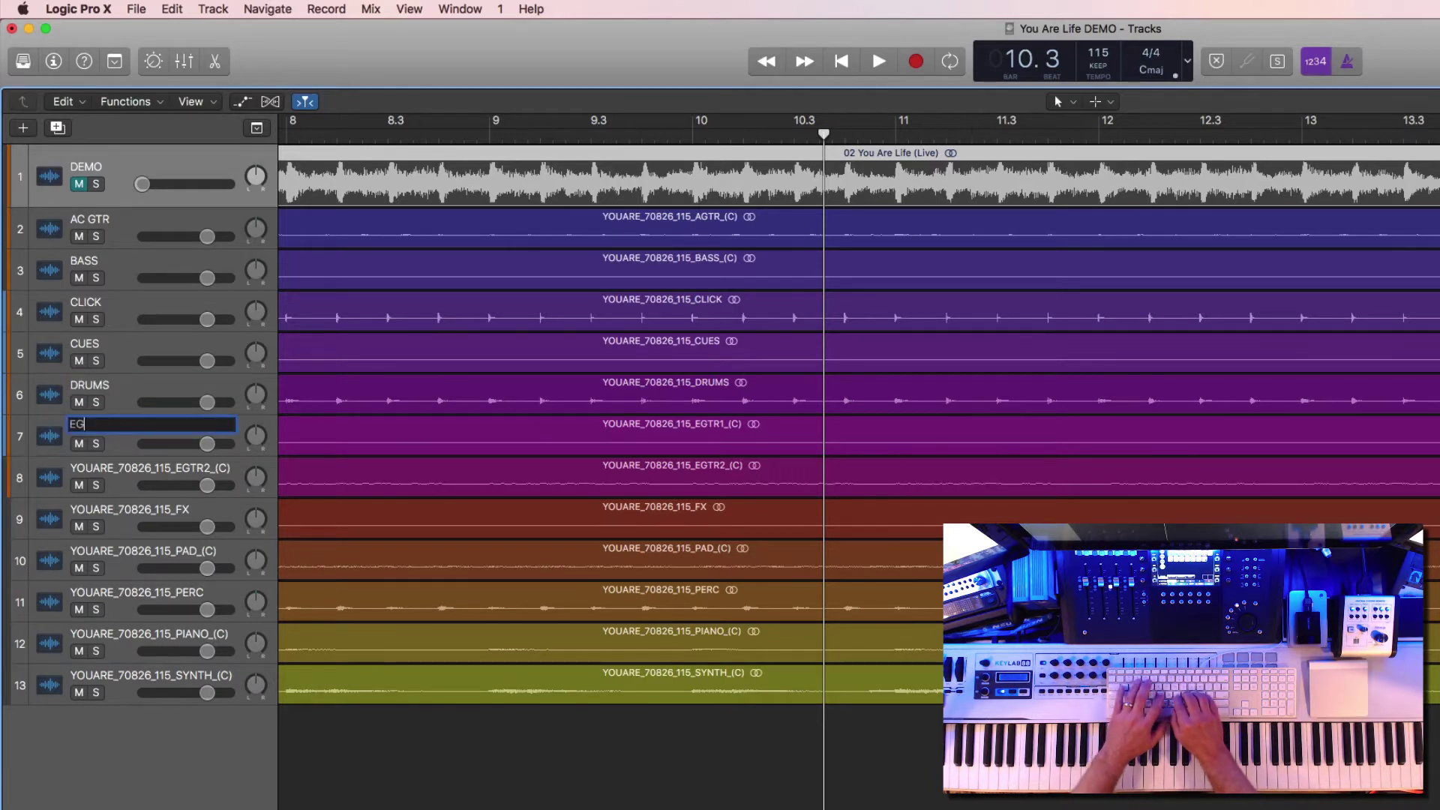
{"action": "key", "text": "Tab"}
{"action": "type", "text": "EG"}
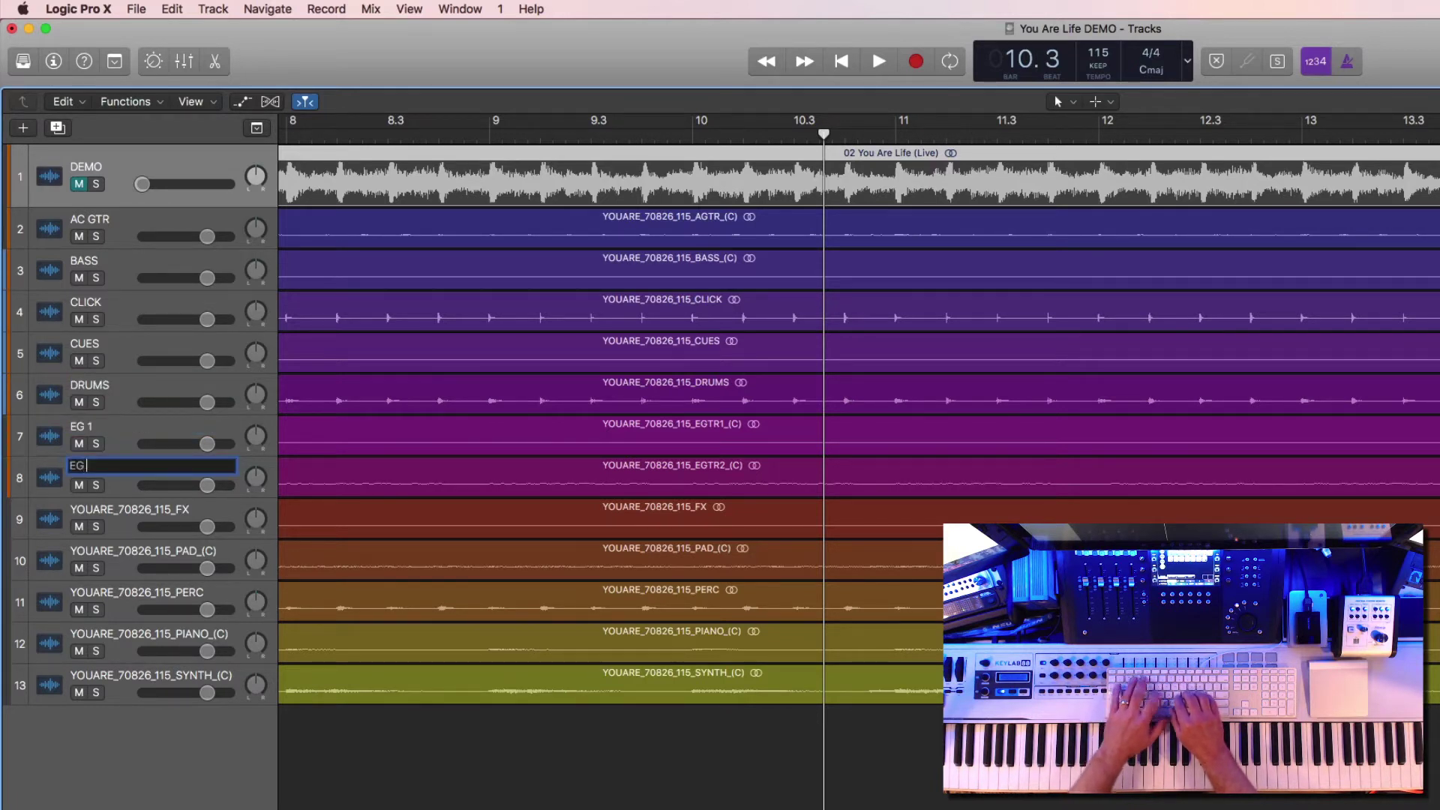
{"action": "key", "text": "Tab"}
{"action": "type", "text": "FX"}
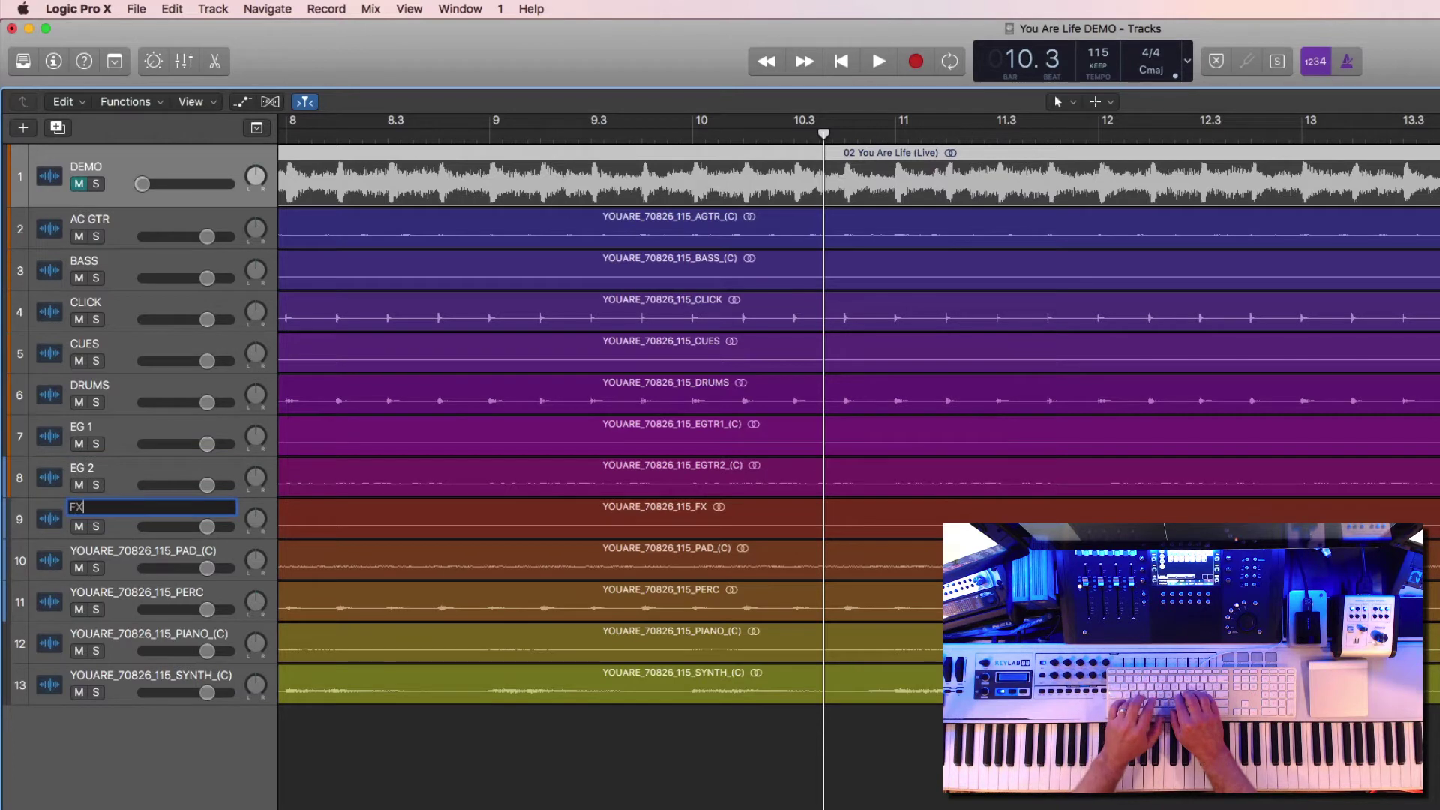
{"action": "key", "text": "Tab"}
{"action": "type", "text": "PAD"}
{"action": "key", "text": "Tab"}
{"action": "type", "text": "P"}
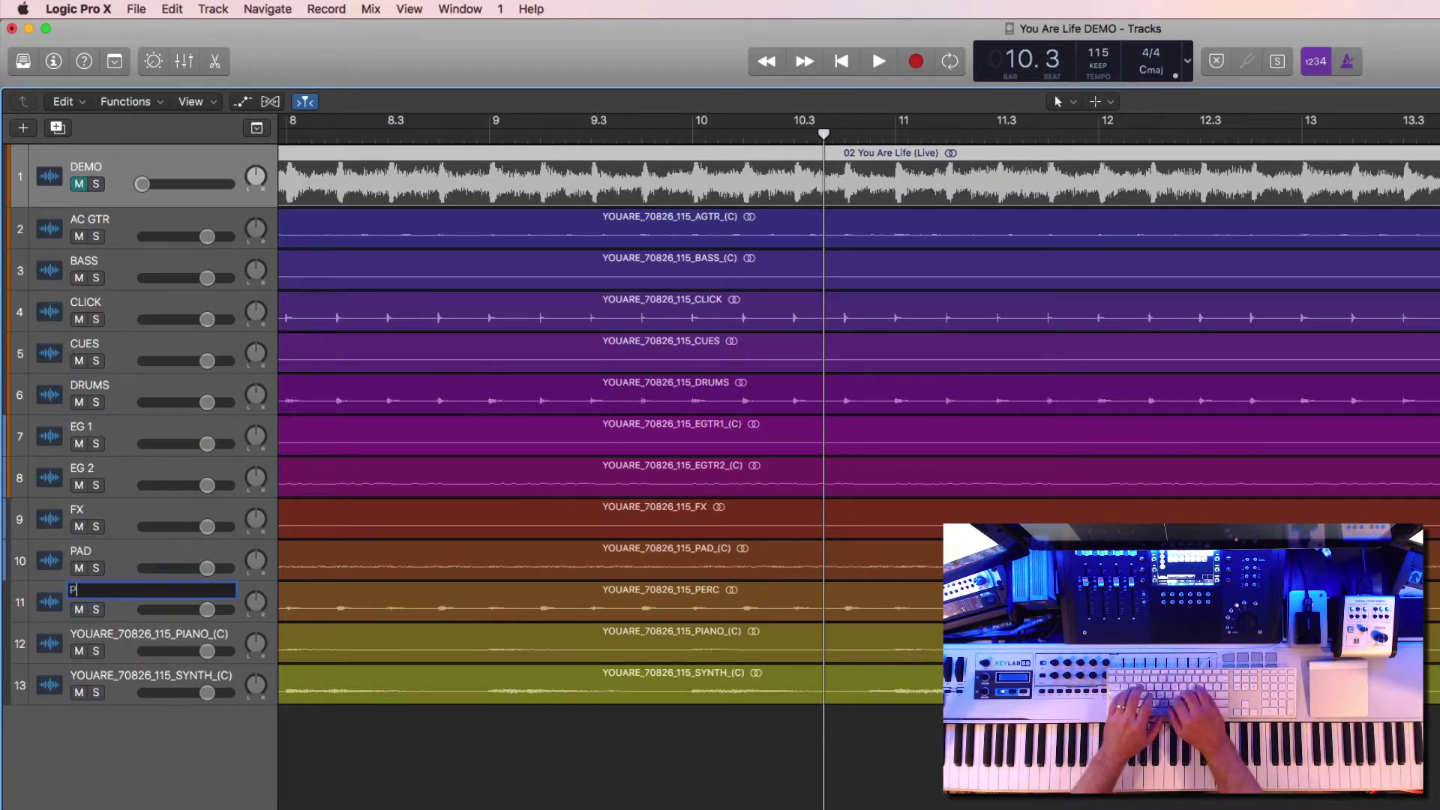
{"action": "type", "text": "ERC"}
{"action": "key", "text": "Tab"}
{"action": "type", "text": "PIANO"}
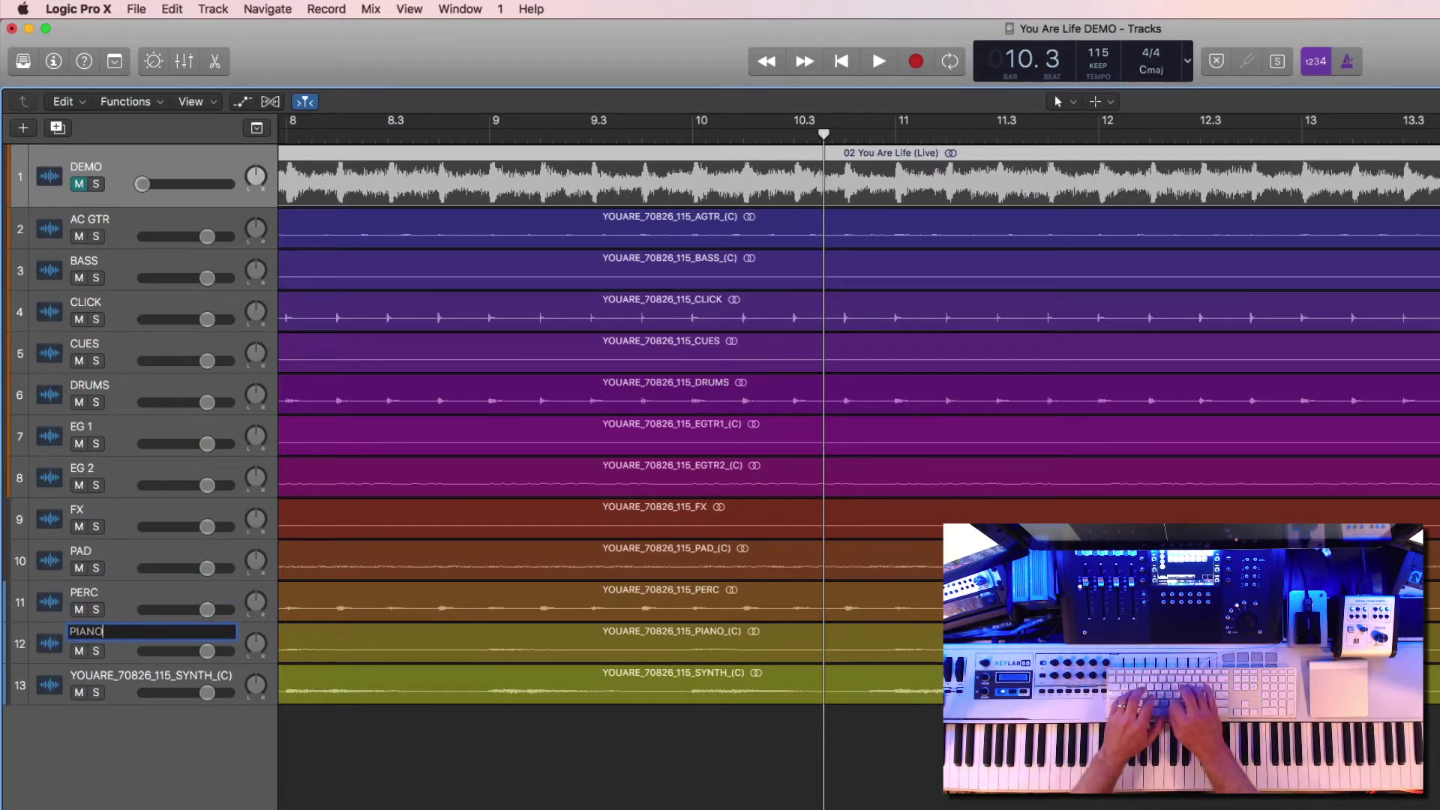
{"action": "key", "text": "Tab"}
{"action": "type", "text": "SY"}
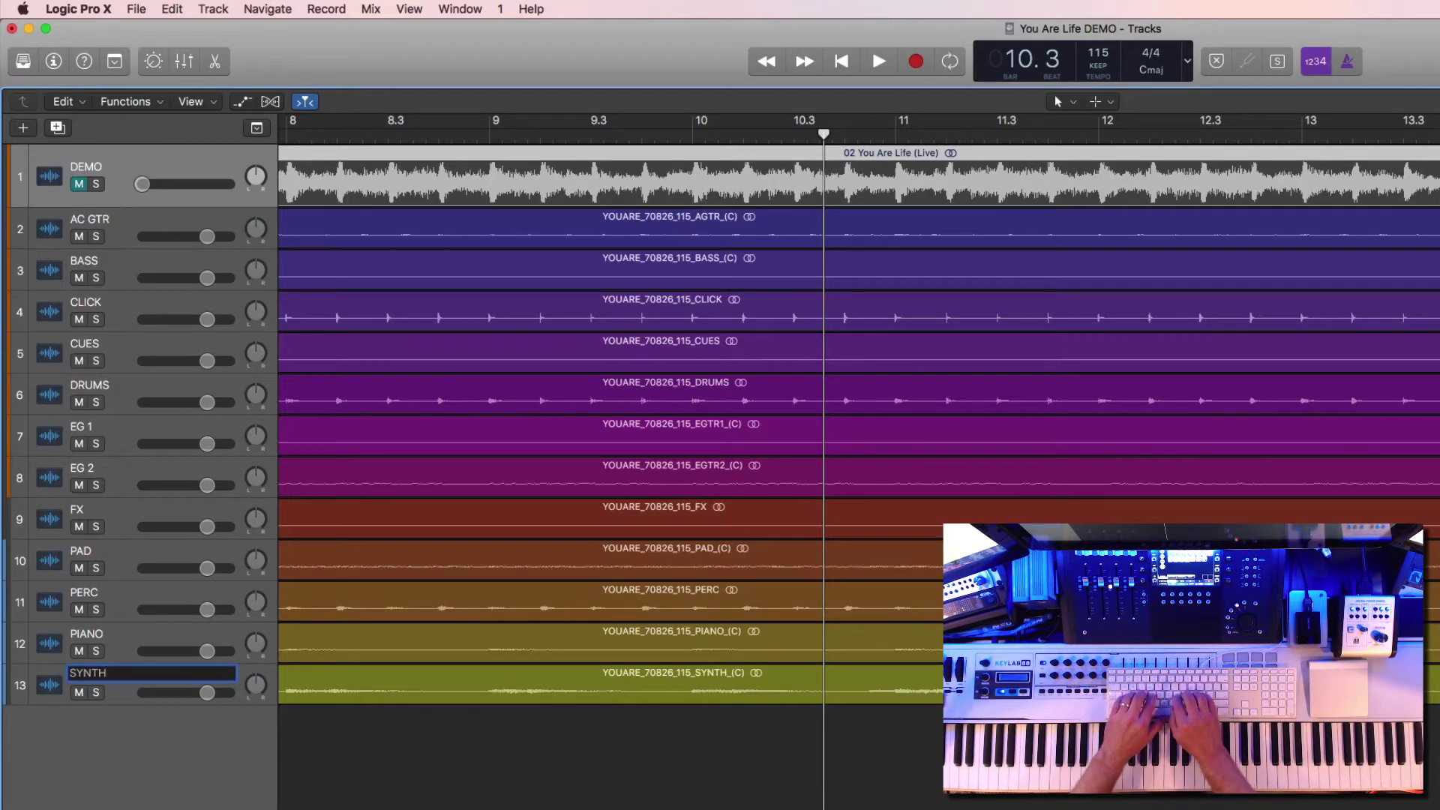
{"action": "key", "text": "Return"}
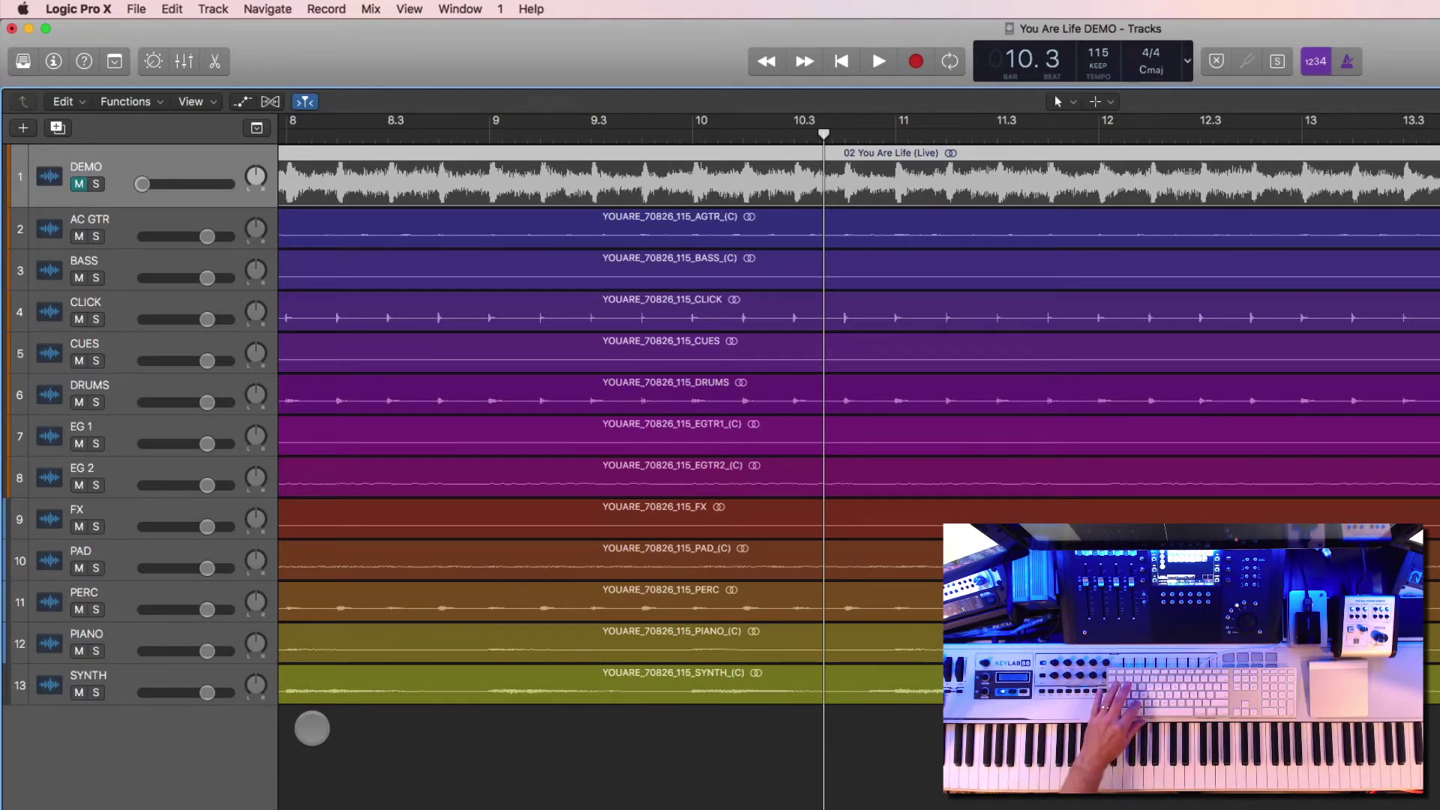
Show the mixer and move CLICK and CUES up to tracks 2 and 3 under DEMO
{"action": "key", "text": "x"}
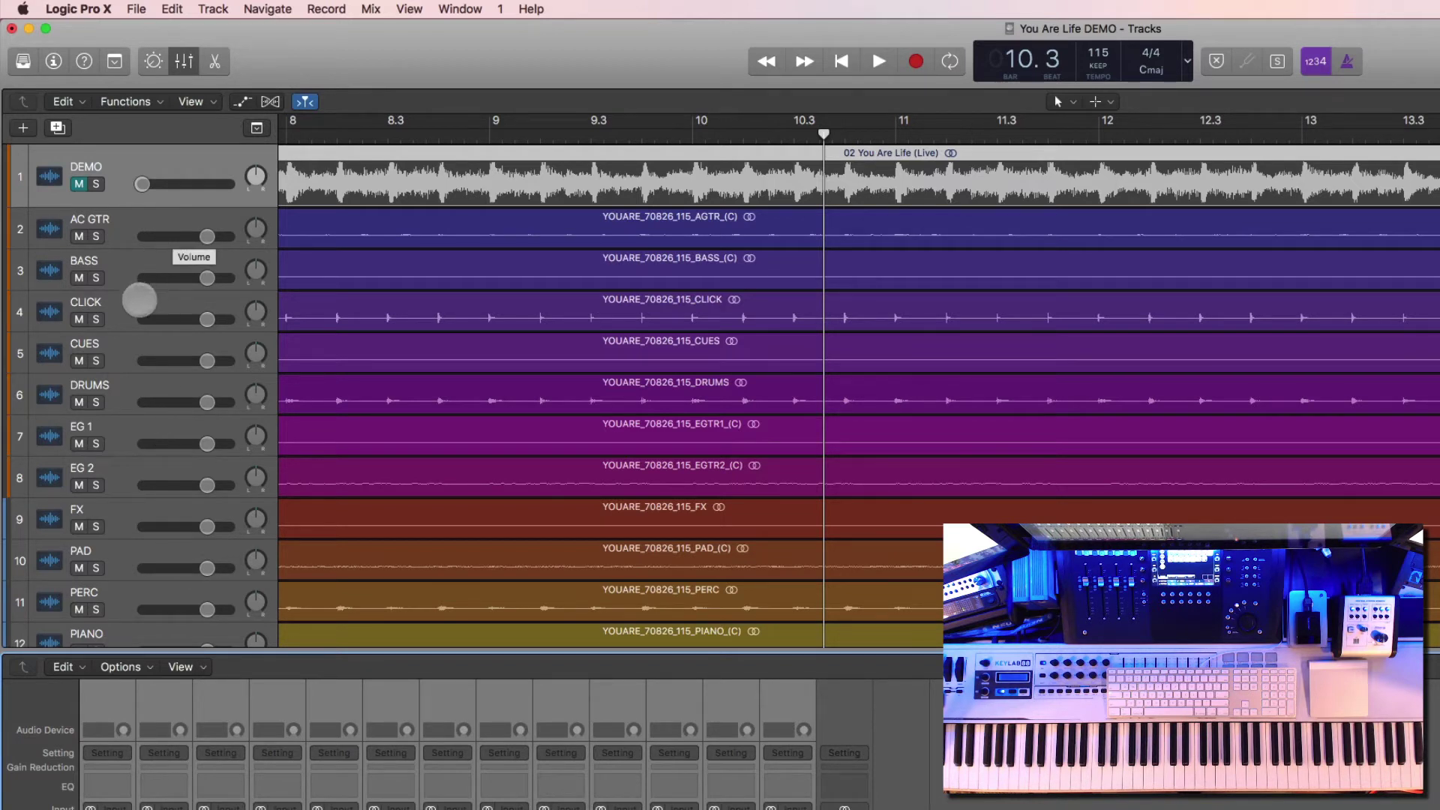
{"action": "left_click_drag", "start_coordinate": [115, 300], "coordinate": [123, 218]}
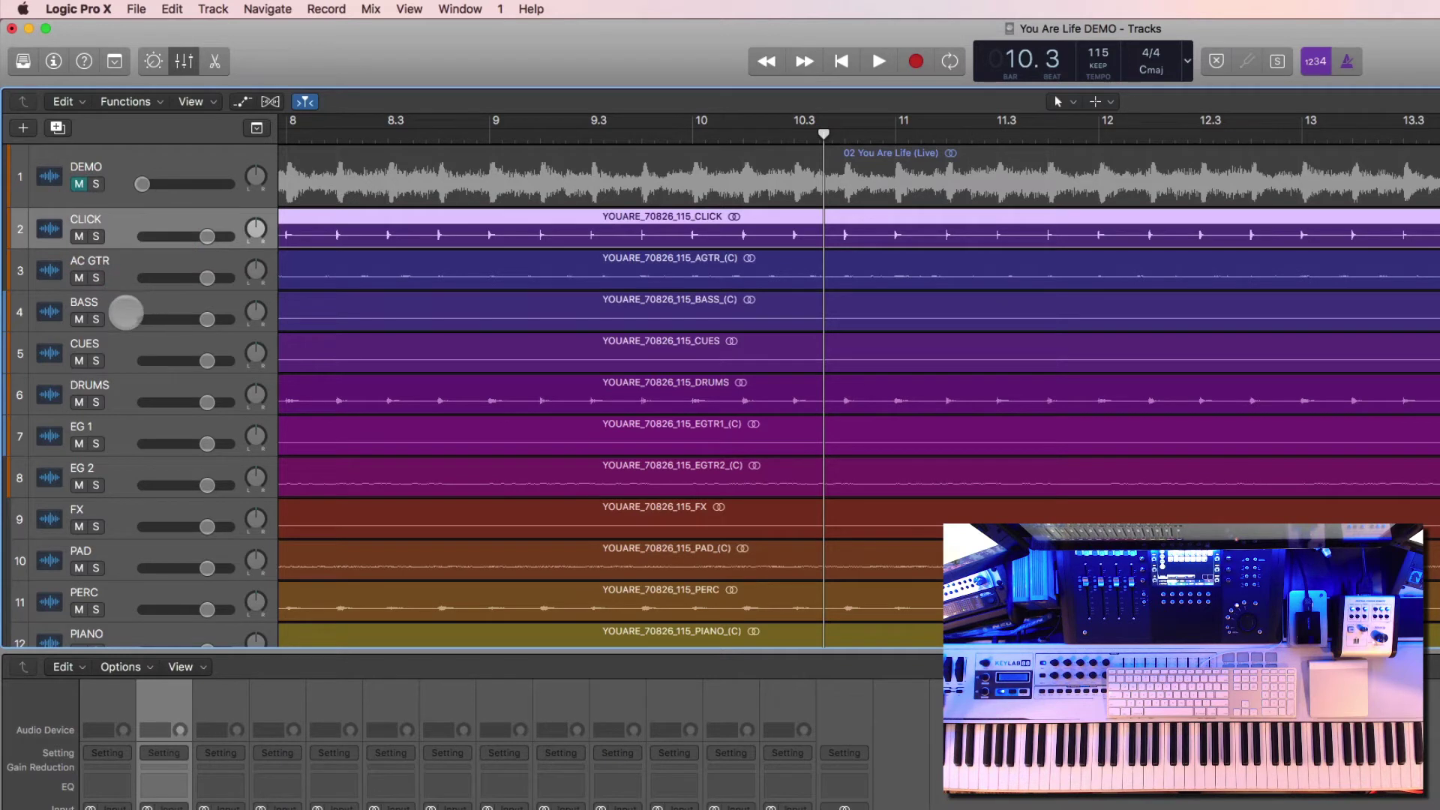
{"action": "left_click_drag", "start_coordinate": [115, 346], "coordinate": [122, 241]}
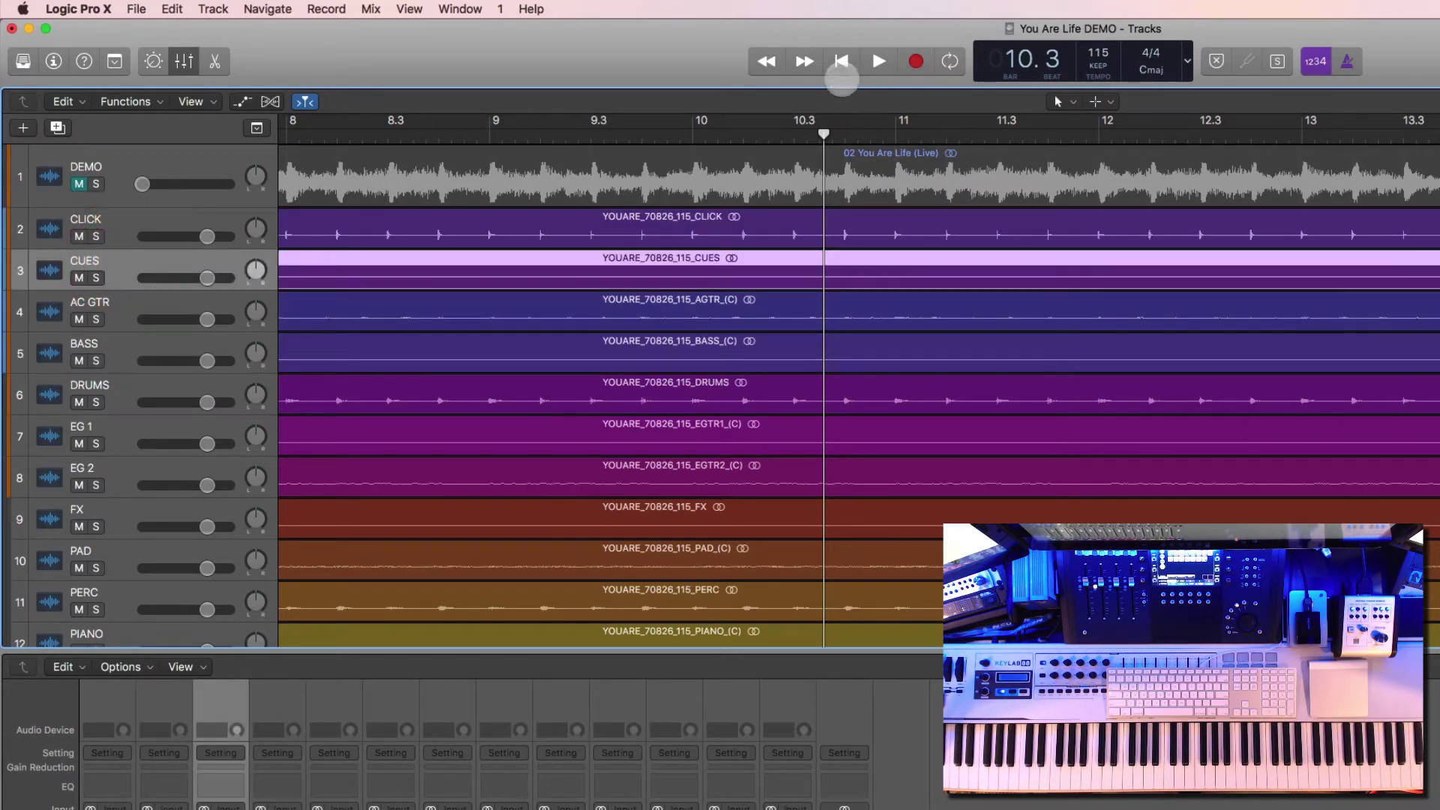
Play the tracks briefly, then stop and return the playhead to bar 1
{"action": "left_click", "coordinate": [870, 60]}
{"action": "left_click", "coordinate": [843, 60]}
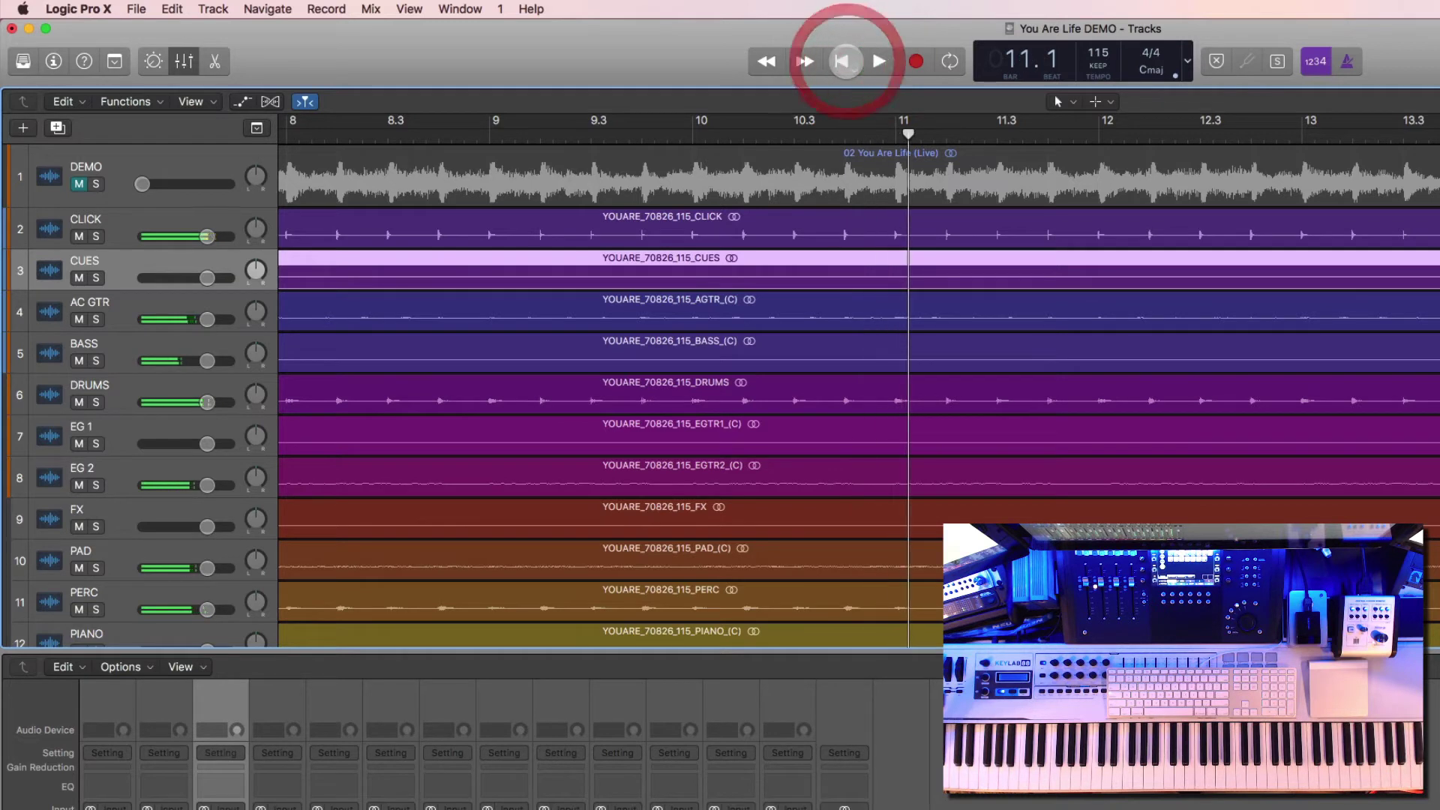
{"action": "left_click", "coordinate": [843, 60]}
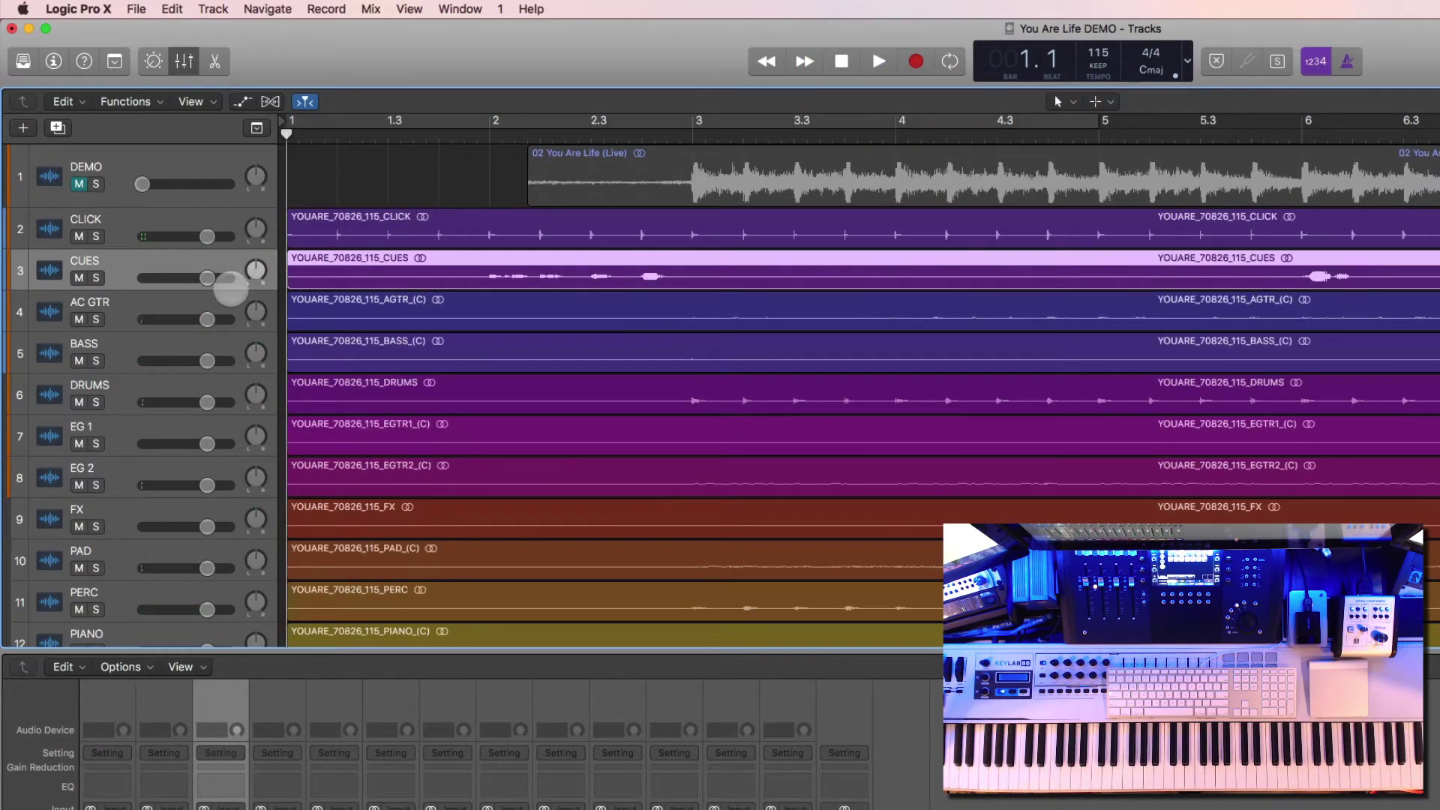
Enlarge the CUES track, reveal the global tracks, zoom out, and add Arrangement sections
{"action": "left_click_drag", "start_coordinate": [231, 288], "coordinate": [231, 364]}
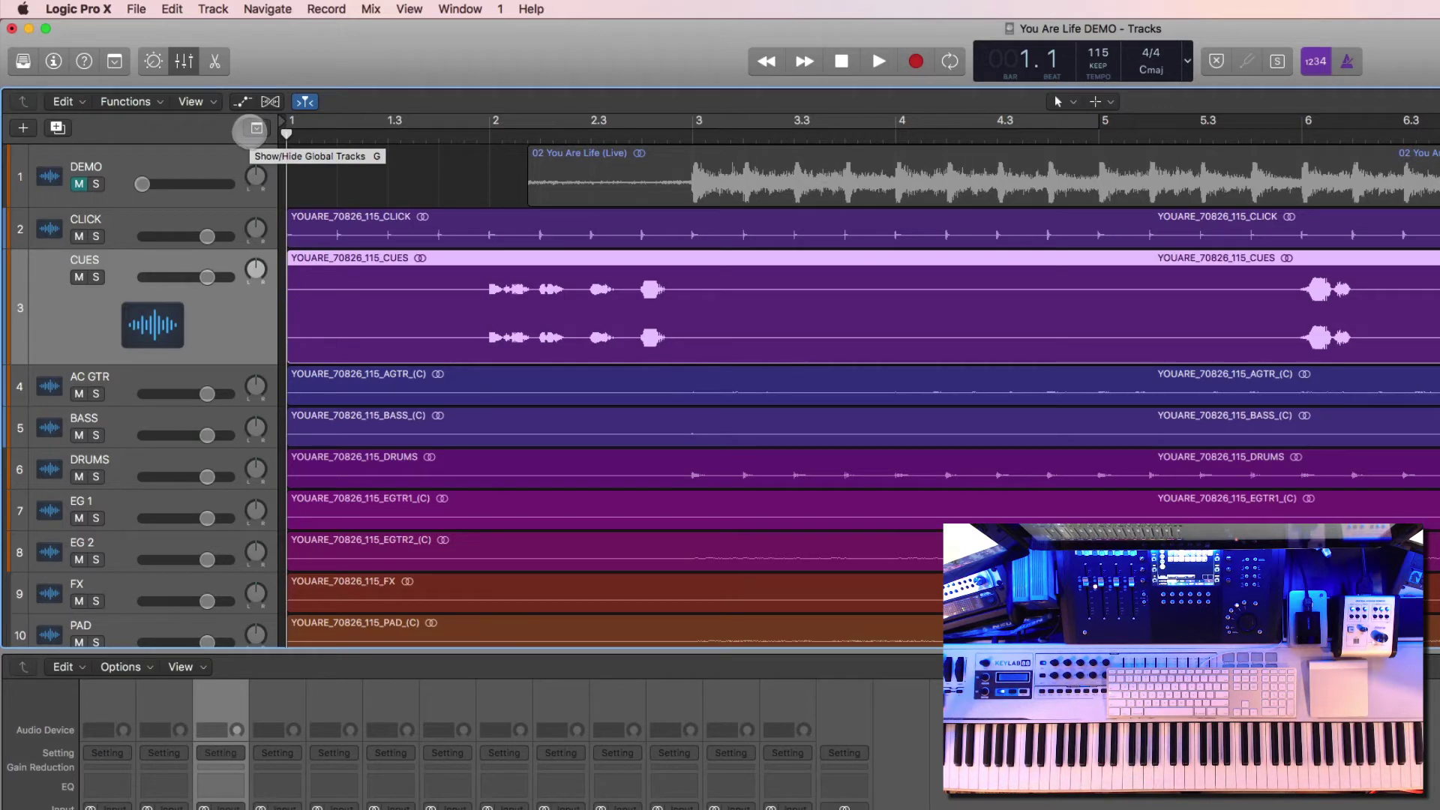
{"action": "left_click", "coordinate": [257, 128]}
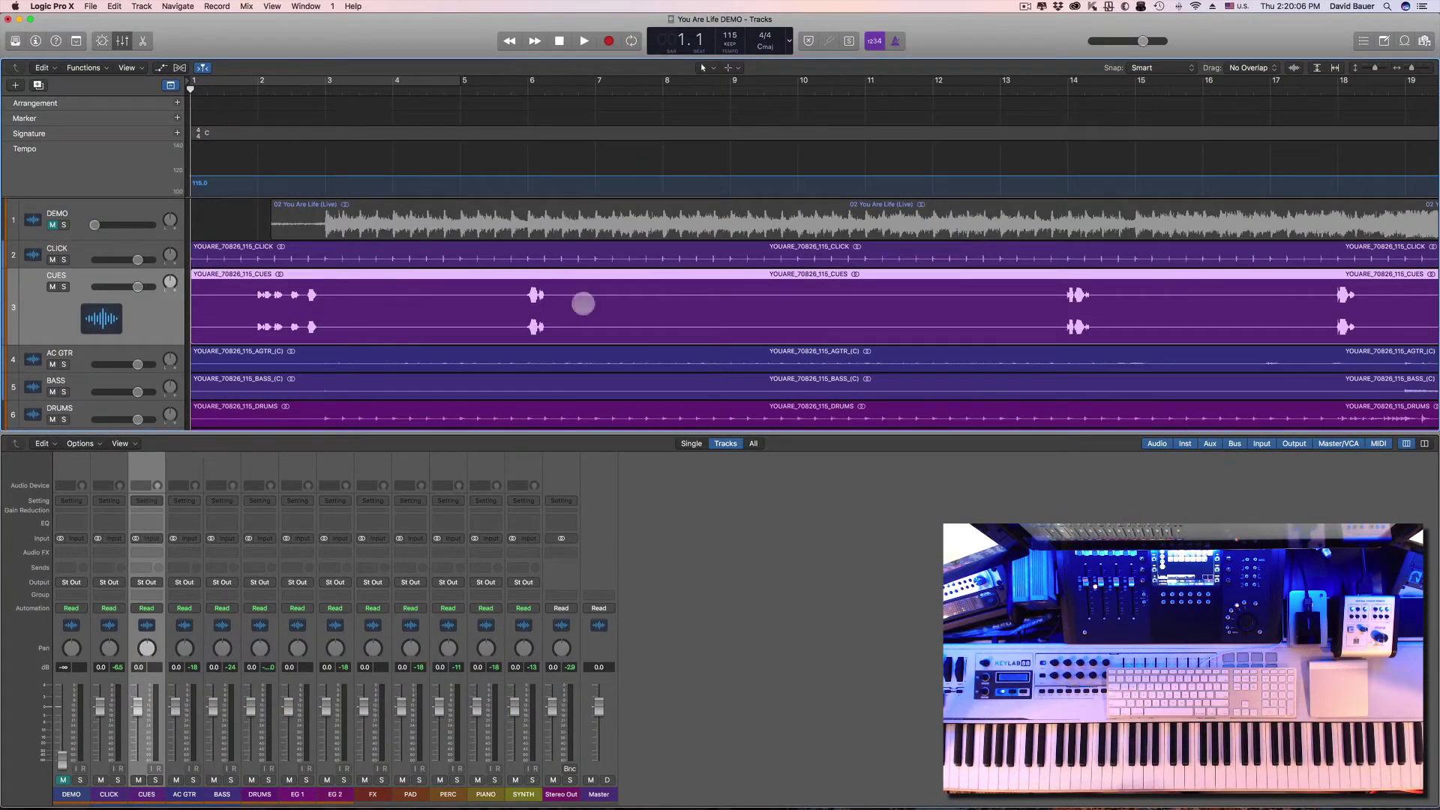
{"action": "key", "text": "super+Left"}
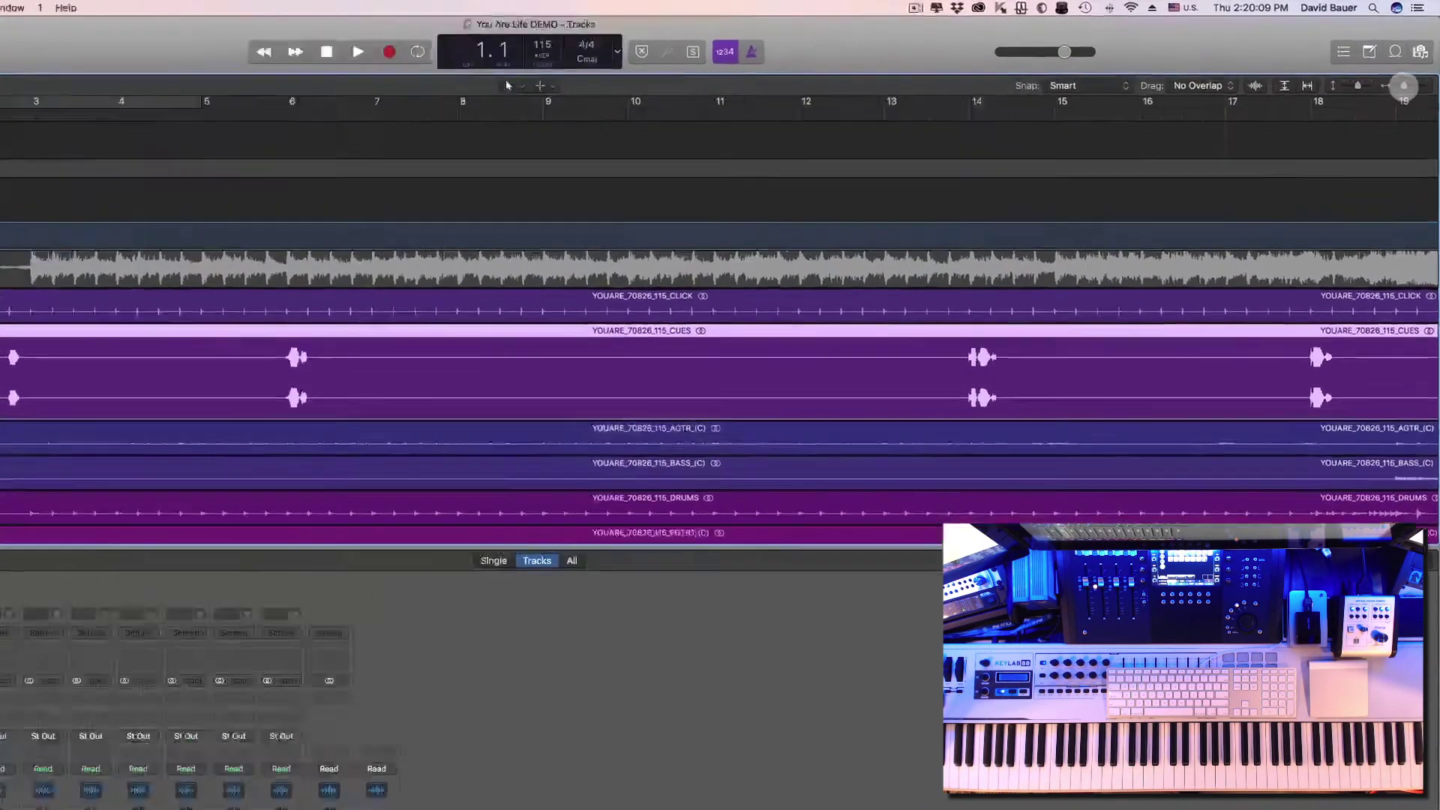
{"action": "left_click_drag", "start_coordinate": [1401, 72], "coordinate": [1350, 94]}
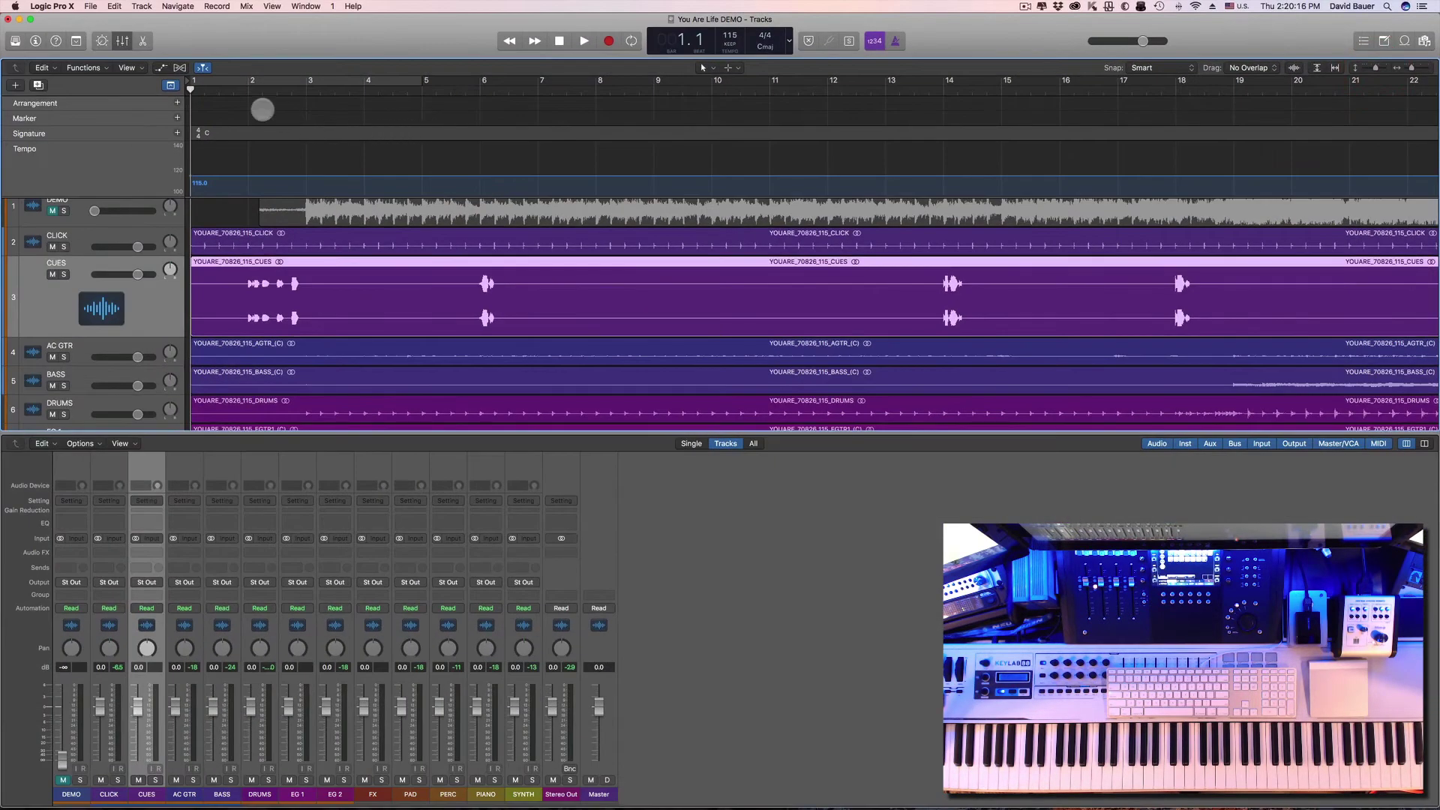
{"action": "scroll", "coordinate": [262, 110], "scroll_direction": "down", "scroll_amount": 1}
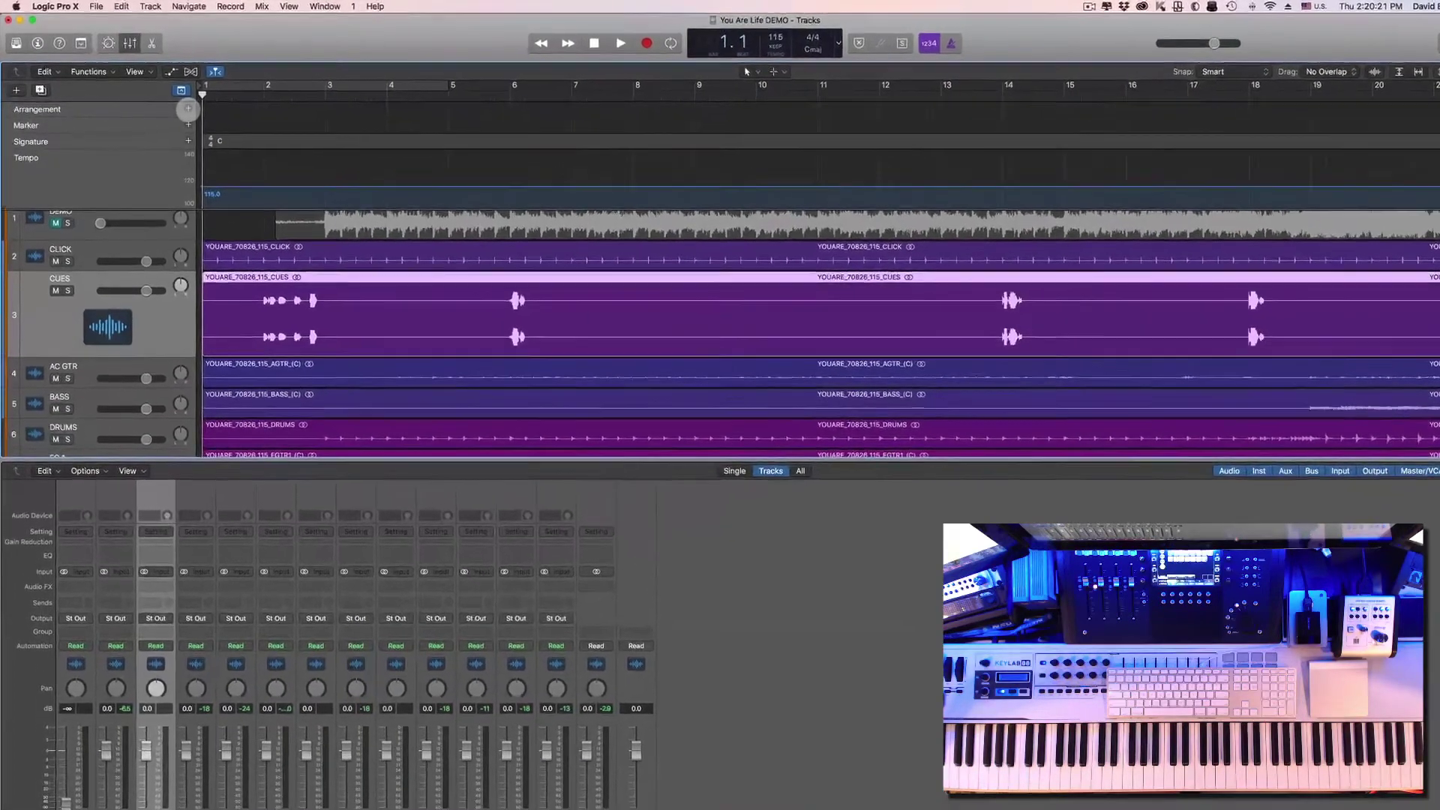
{"action": "left_click", "coordinate": [177, 103]}
Return the playhead to bar 1 and zoom out to show bars 1 to 20
{"action": "scroll", "coordinate": [177, 103], "scroll_direction": "right", "scroll_amount": 5}
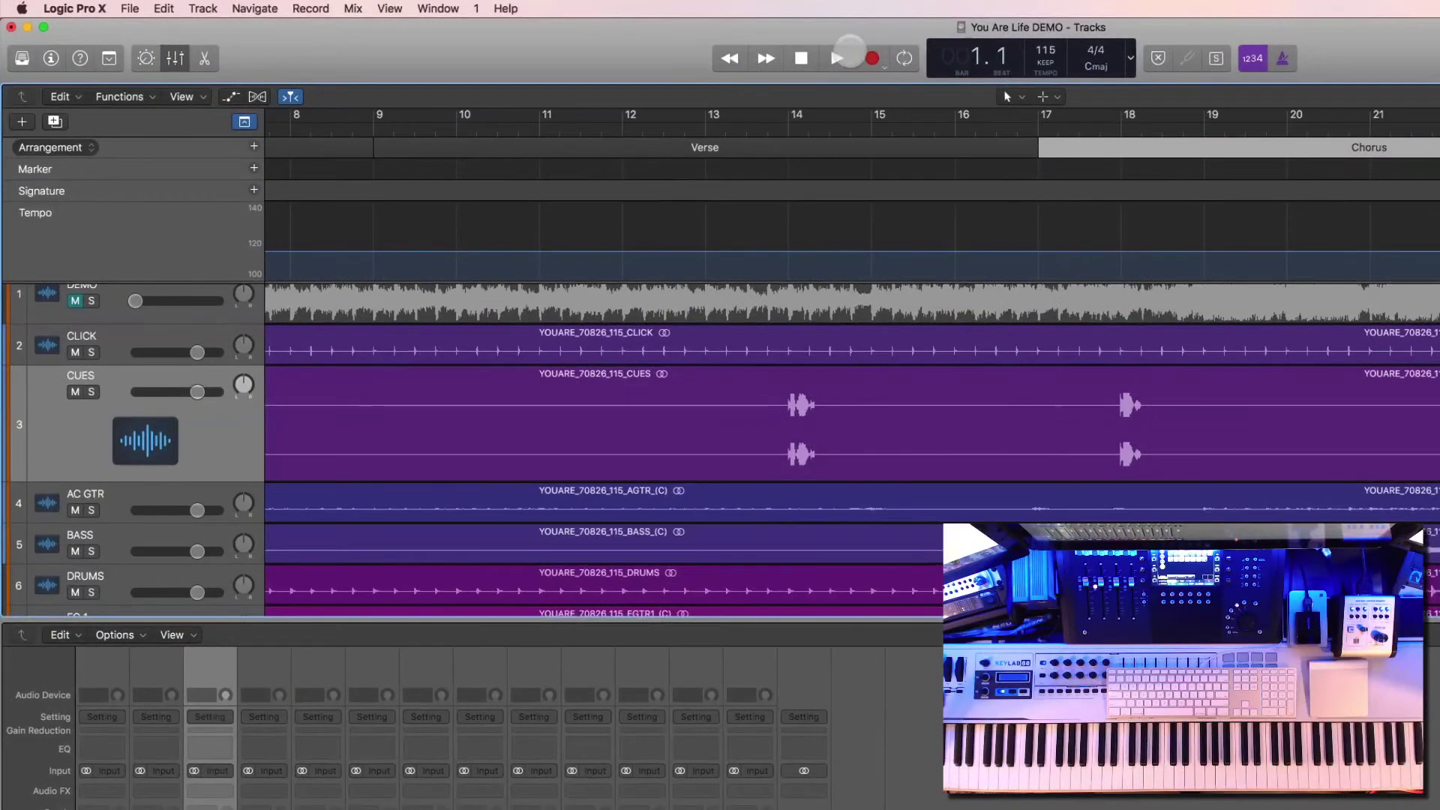
{"action": "left_click", "coordinate": [800, 58]}
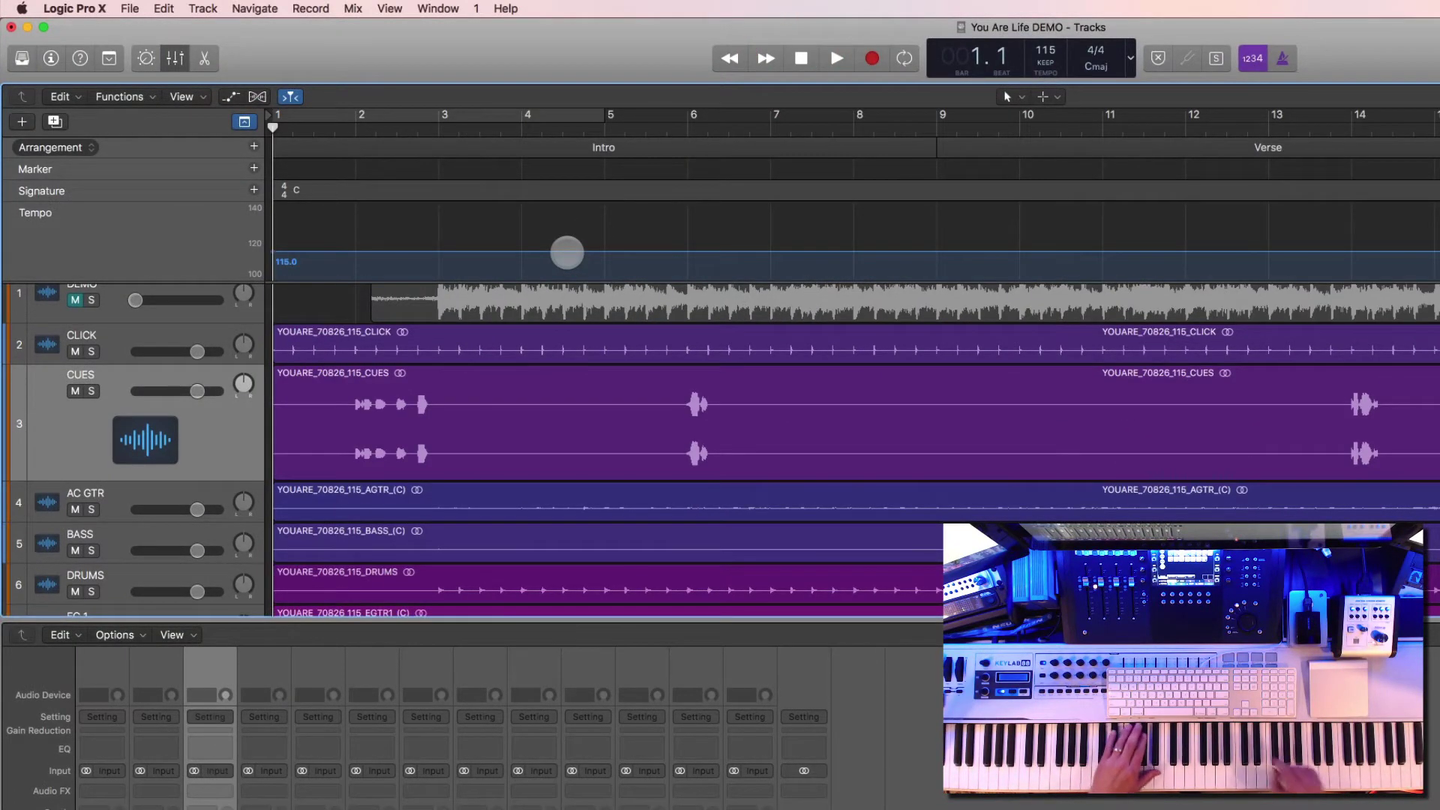
{"action": "key", "text": "super+Left"}
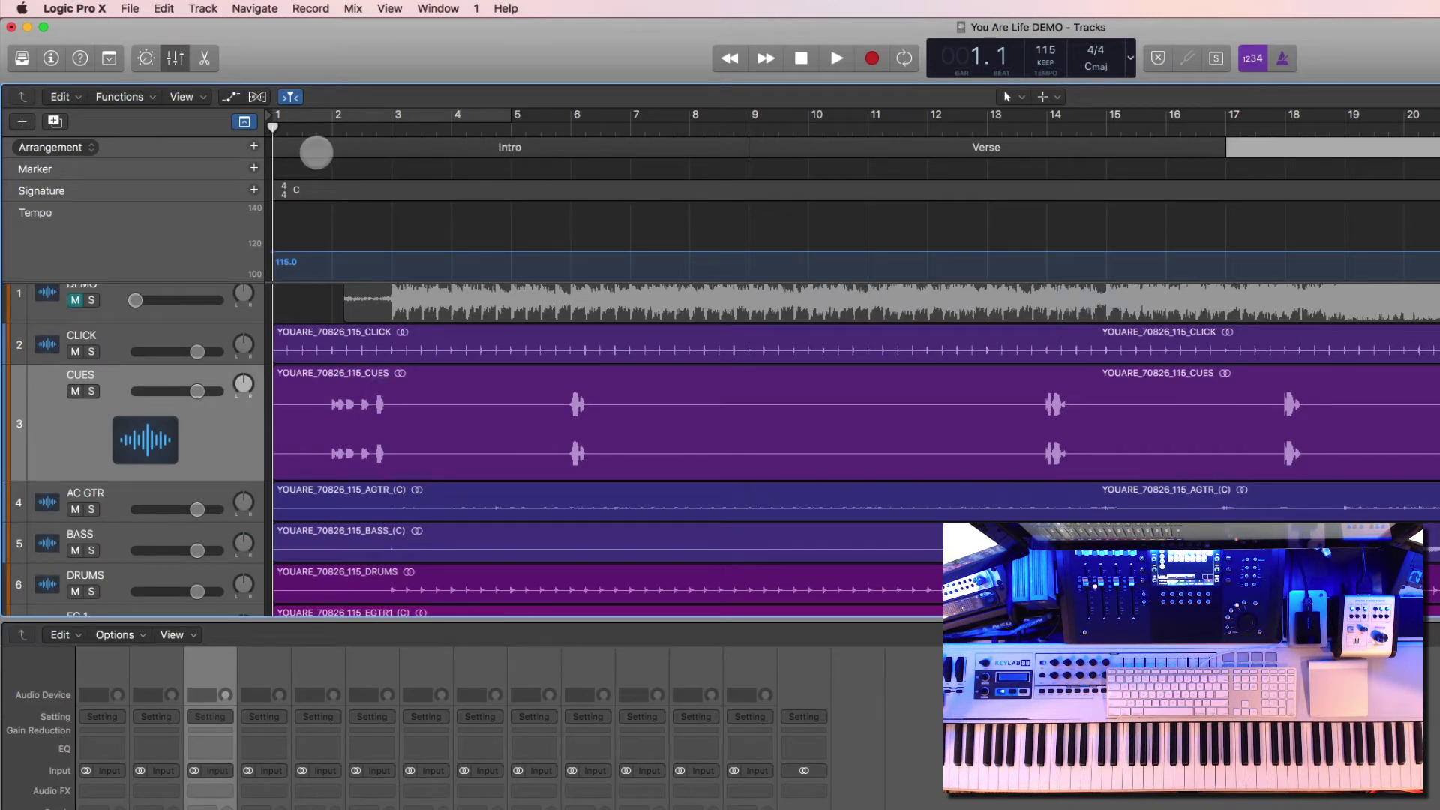
Rename the Intro section to YOU ARE LIFE, shorten it, and end Verse at bar 7
{"action": "double_click", "coordinate": [316, 152]}
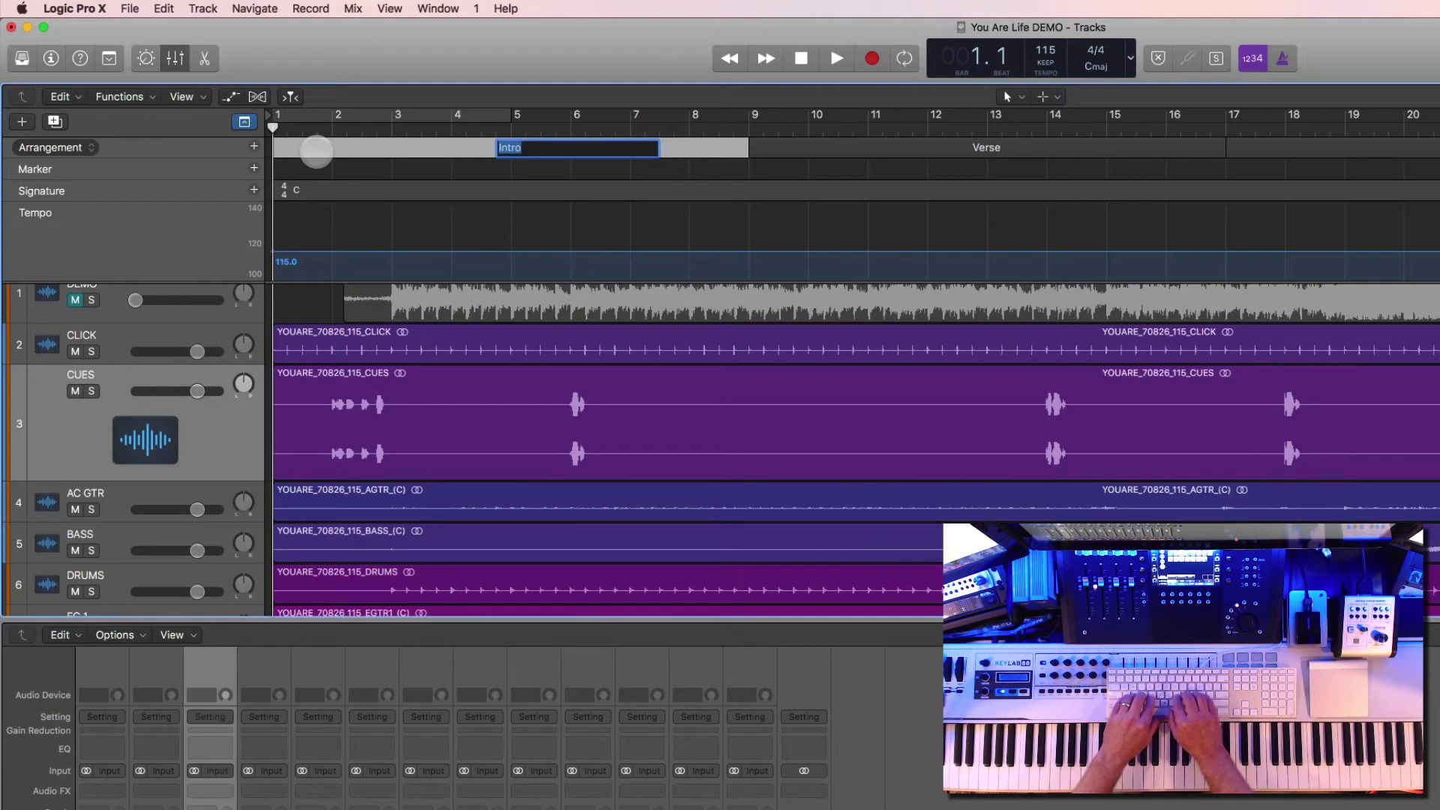
{"action": "type", "text": "YOU A"}
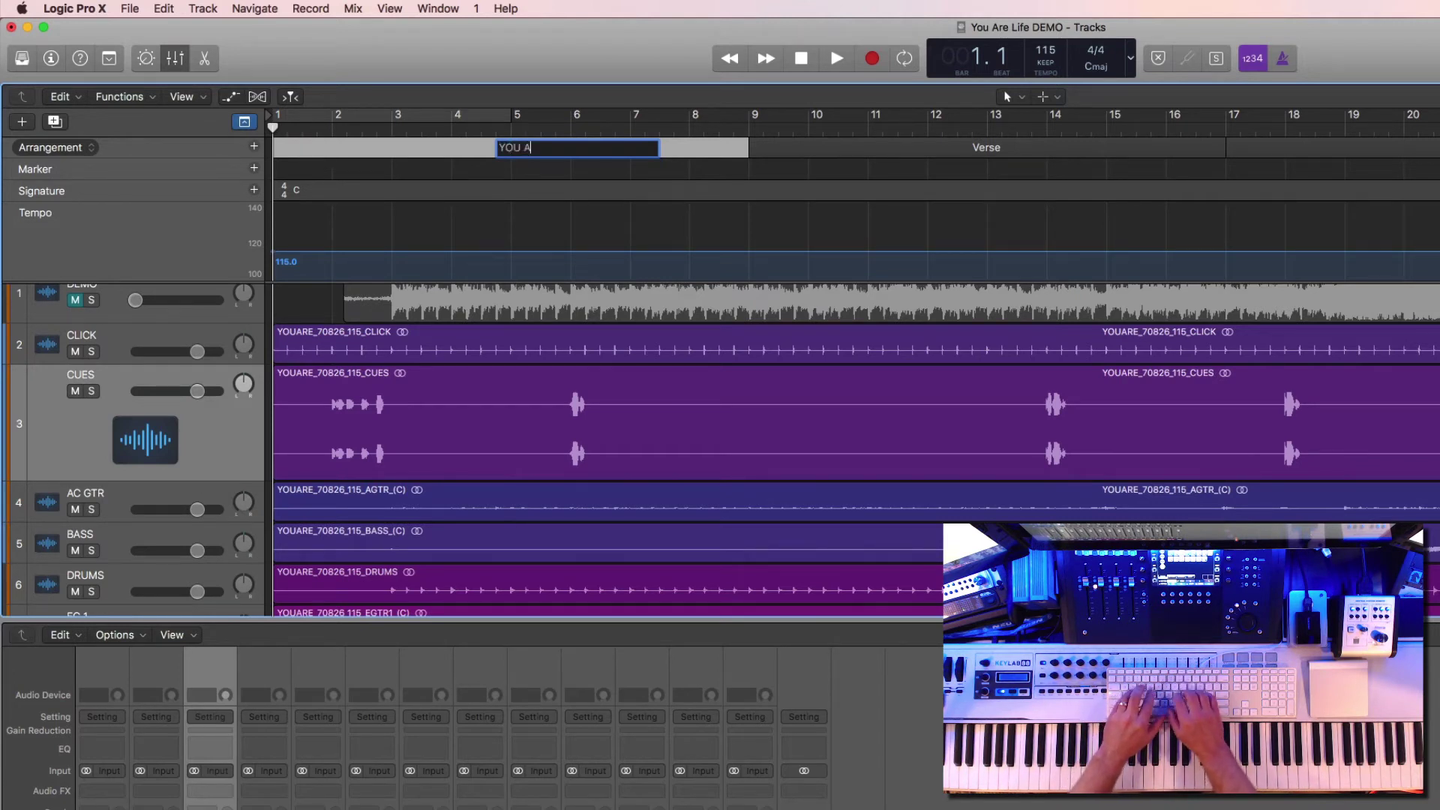
{"action": "type", "text": "RE LIFE"}
{"action": "key", "text": "Return"}
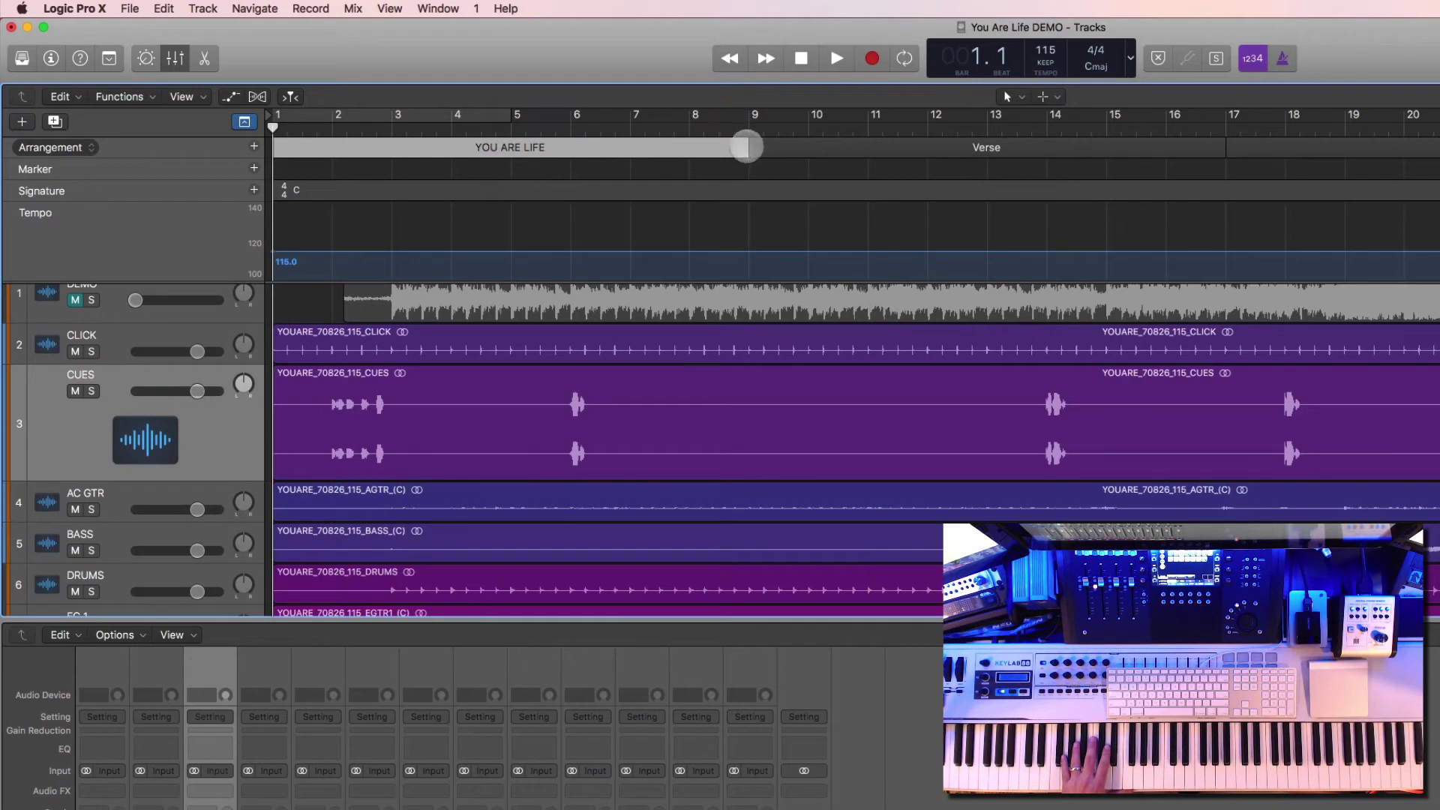
{"action": "left_click_drag", "start_coordinate": [748, 147], "coordinate": [392, 143]}
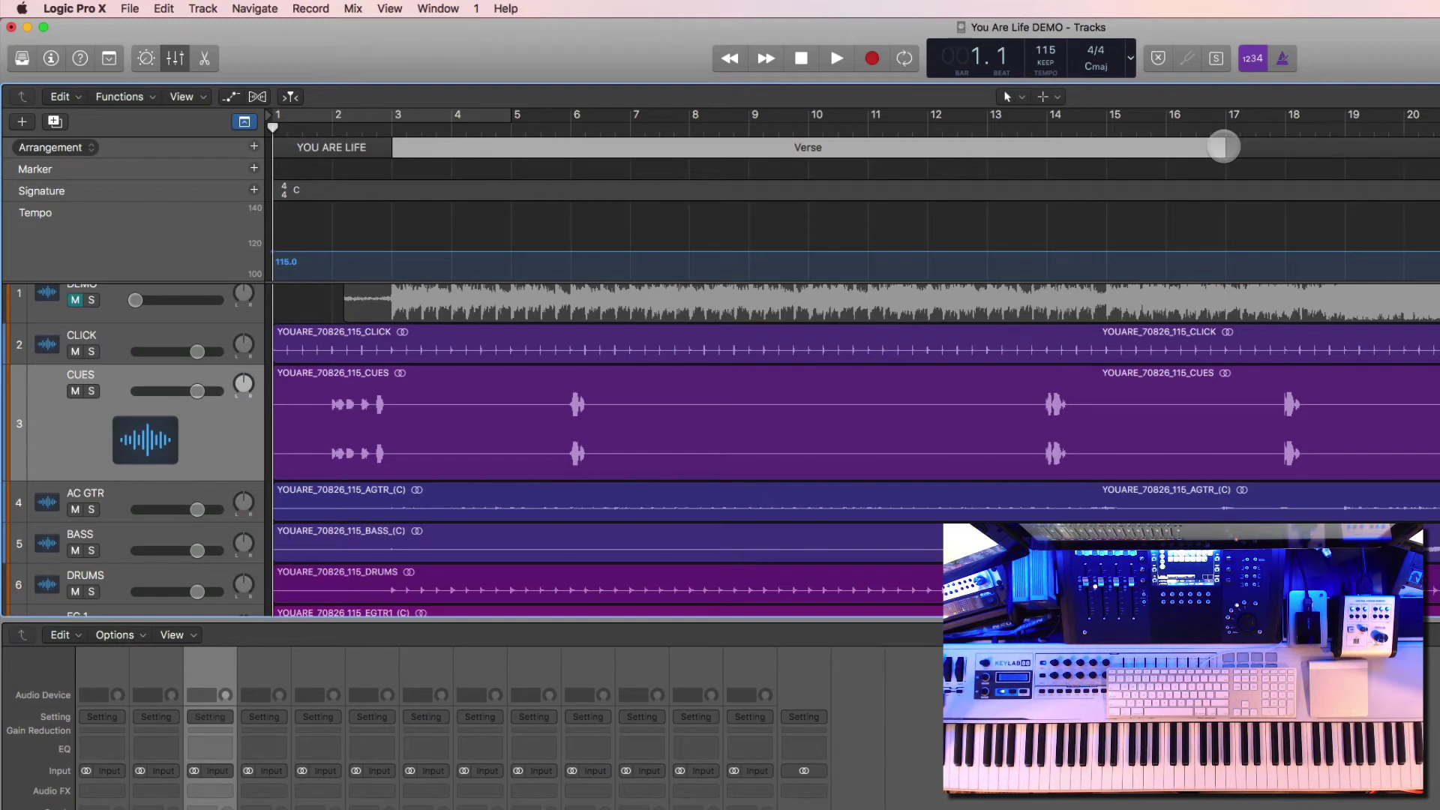
{"action": "mouse_move", "coordinate": [1223, 146]}
{"action": "left_mouse_down"}
{"action": "mouse_move", "coordinate": [655, 154]}
{"action": "mouse_move", "coordinate": [633, 167]}
{"action": "left_mouse_up"}
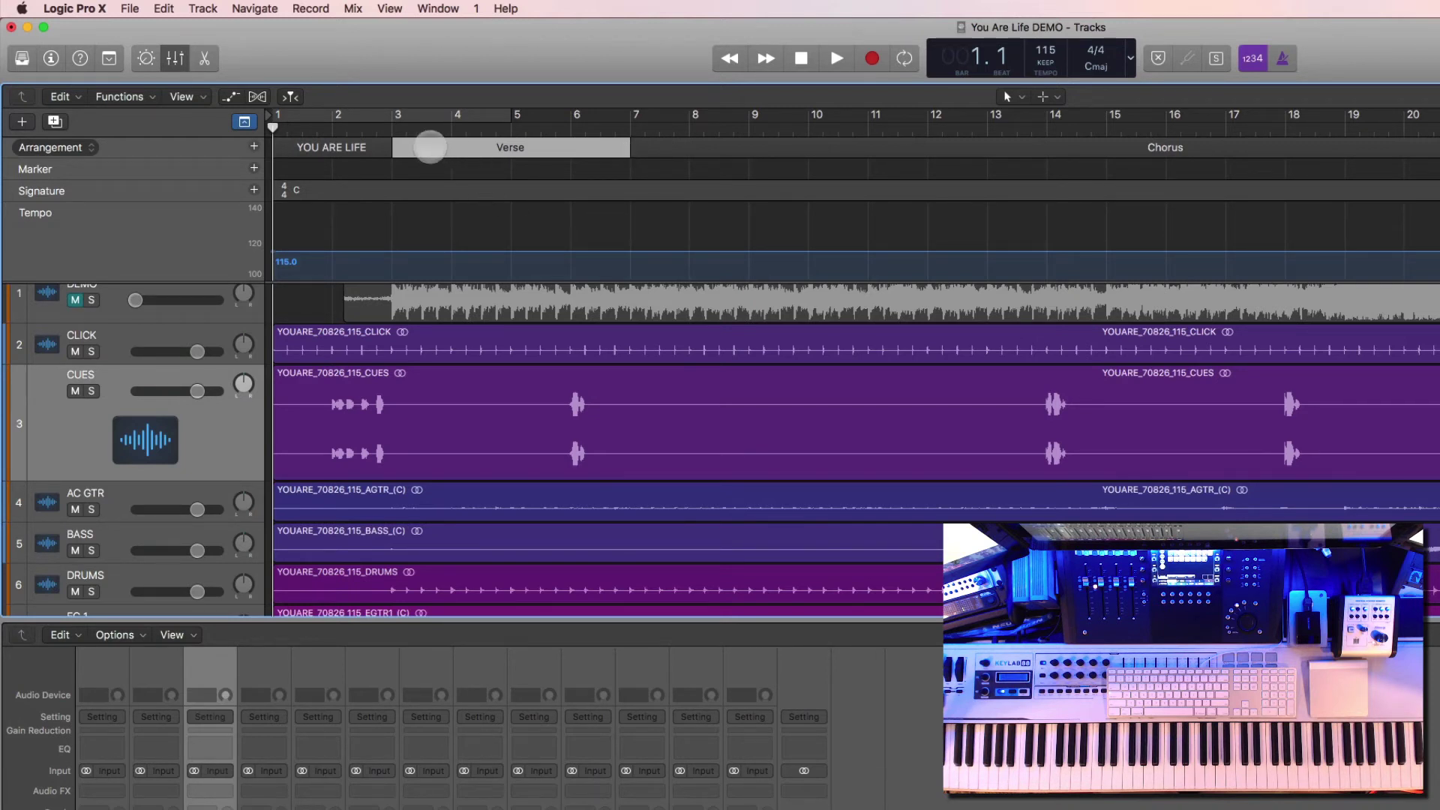
Rename the Verse section to INTRO and shorten Chorus to end at bar 15
{"action": "double_click", "coordinate": [430, 147]}
{"action": "type", "text": "IN"}
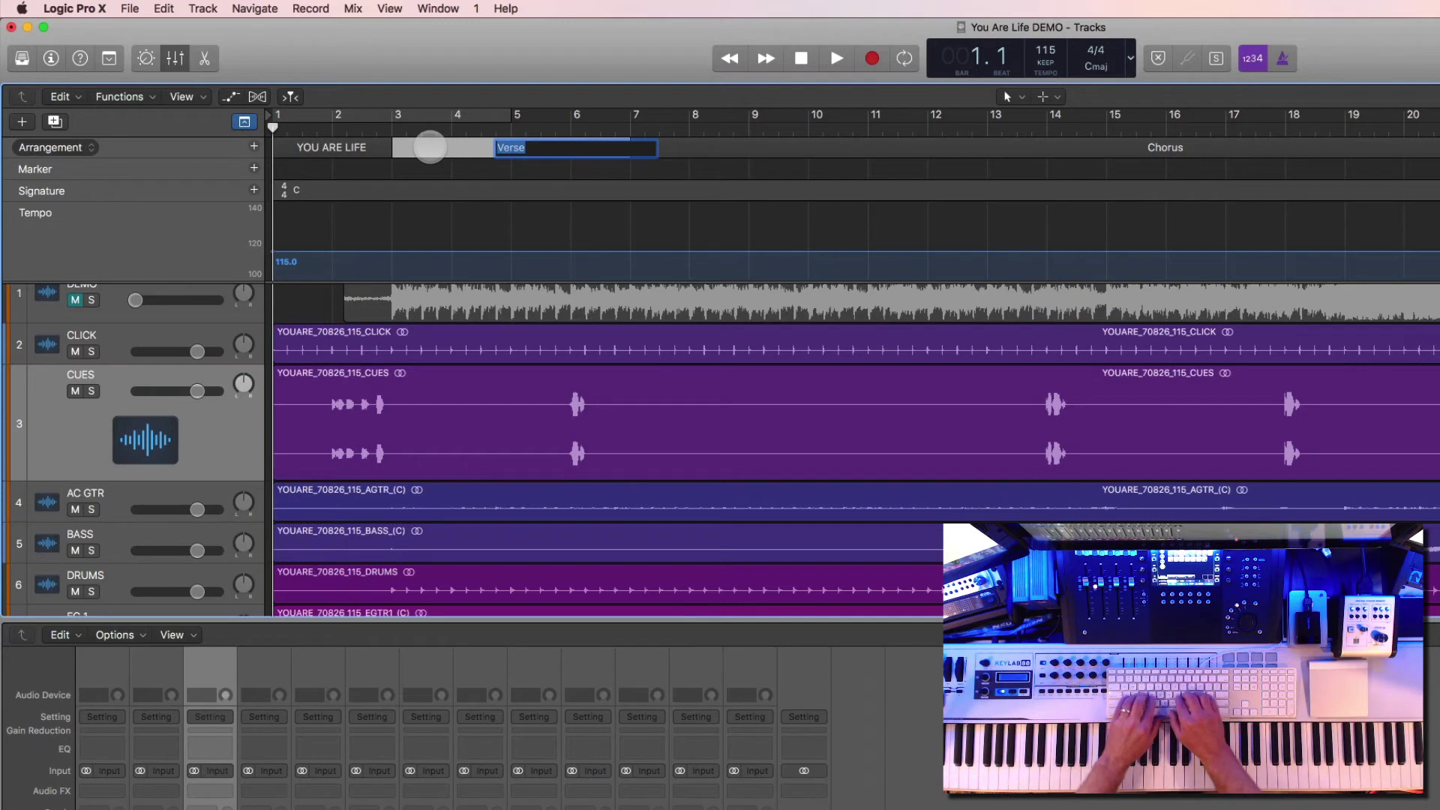
{"action": "type", "text": "TRO"}
{"action": "key", "text": "Return"}
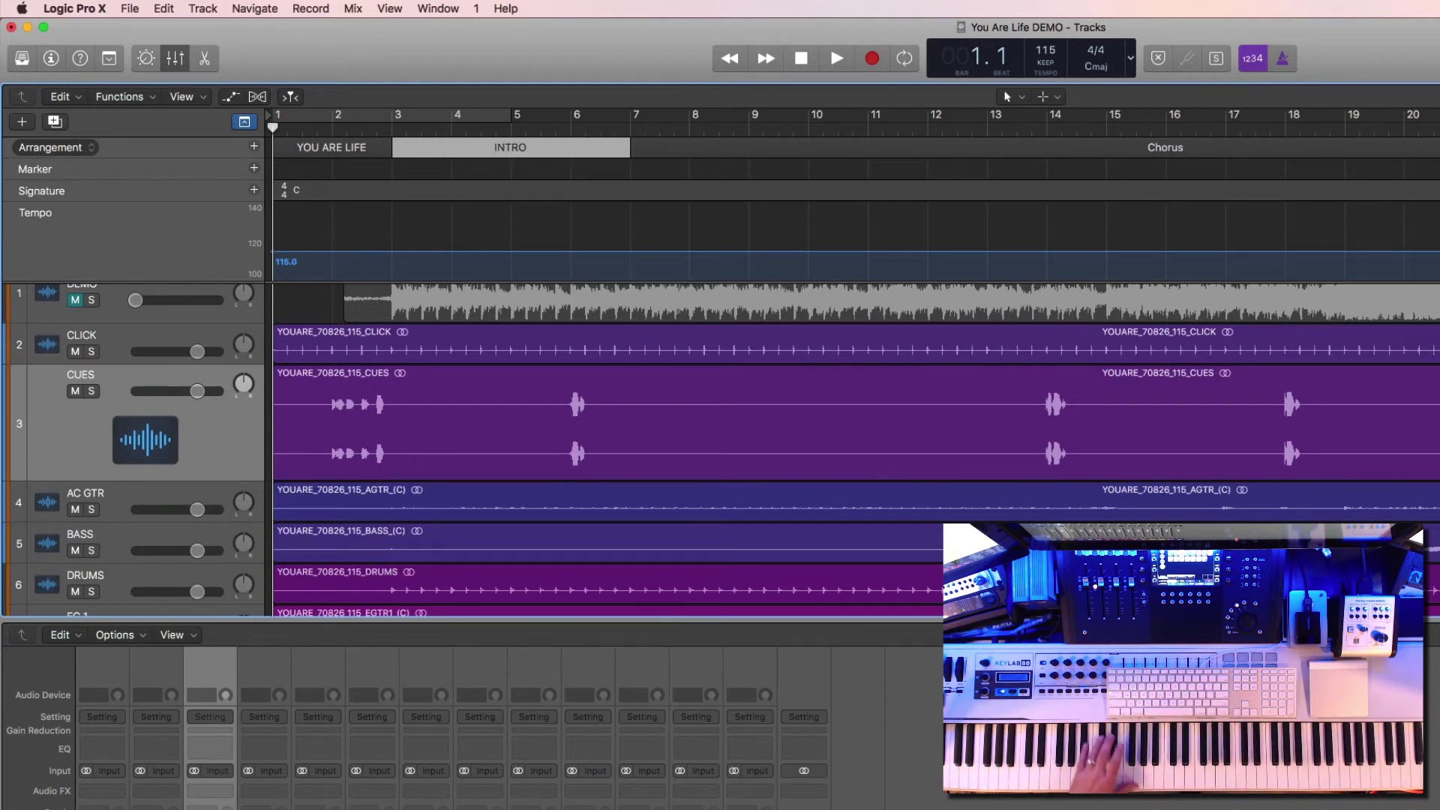
{"action": "left_click", "coordinate": [1314, 145]}
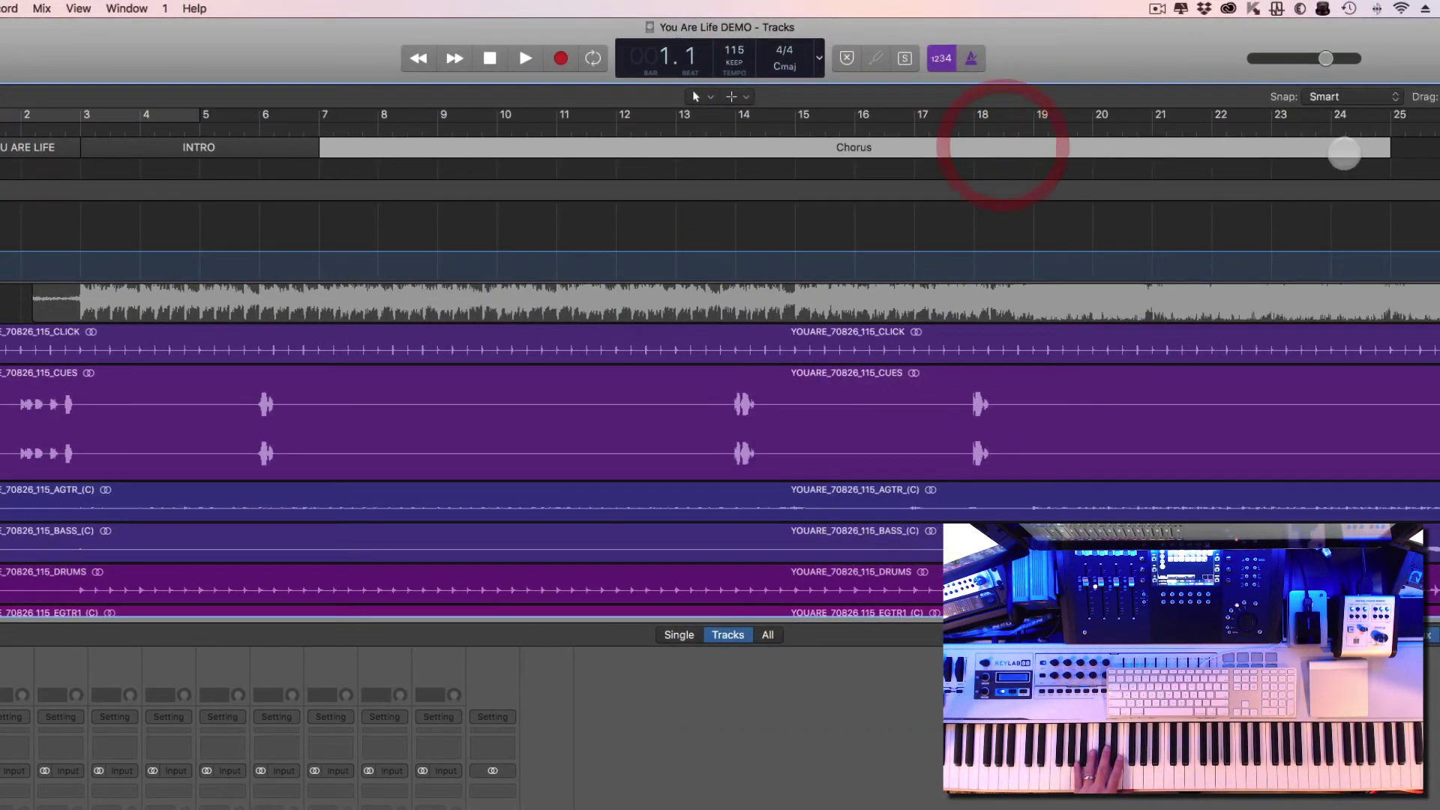
{"action": "left_click_drag", "start_coordinate": [1389, 152], "coordinate": [798, 160]}
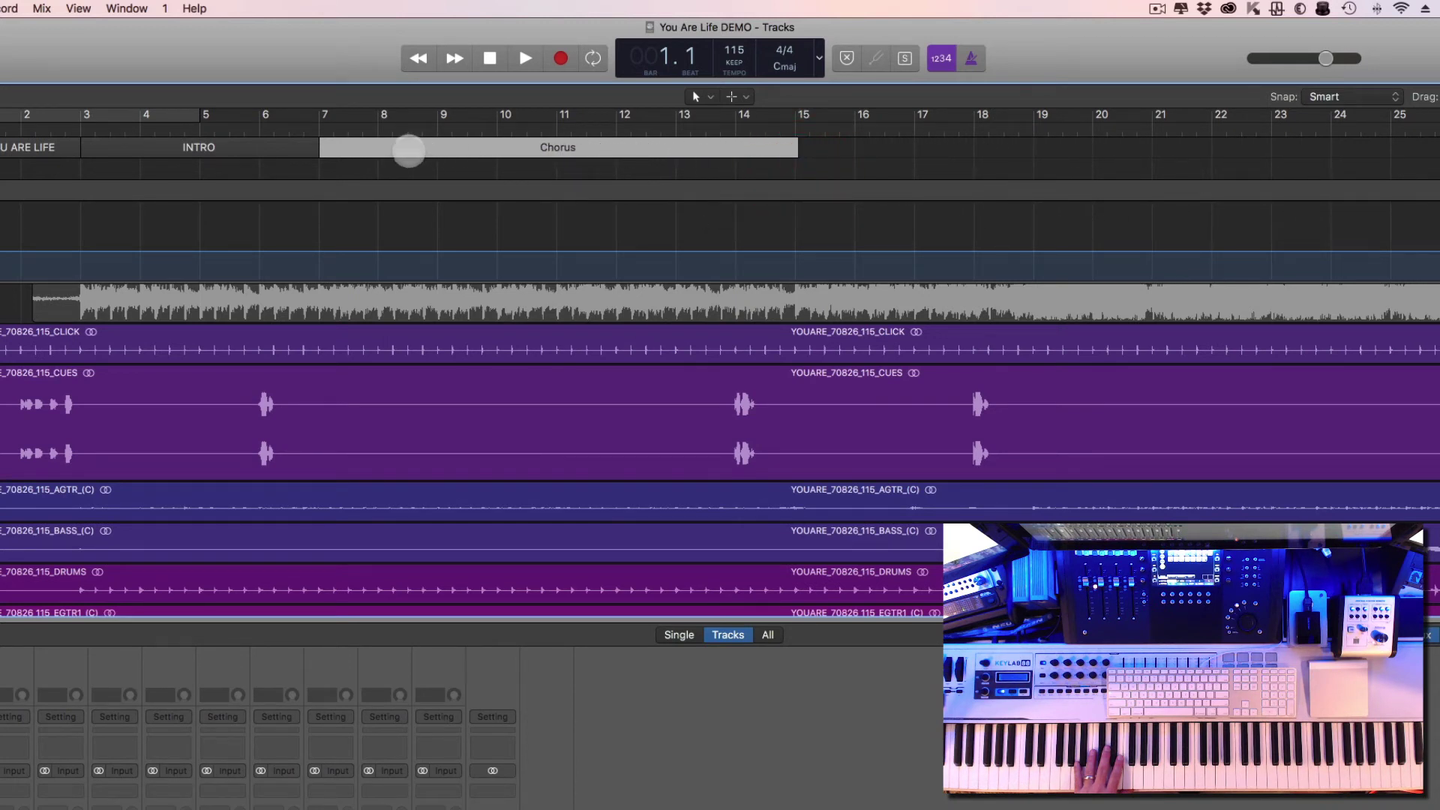
Rename the following section to VERSE 1 and add Bridge and Outro sections after it
{"action": "double_click", "coordinate": [408, 150]}
{"action": "type", "text": "VERSE "}
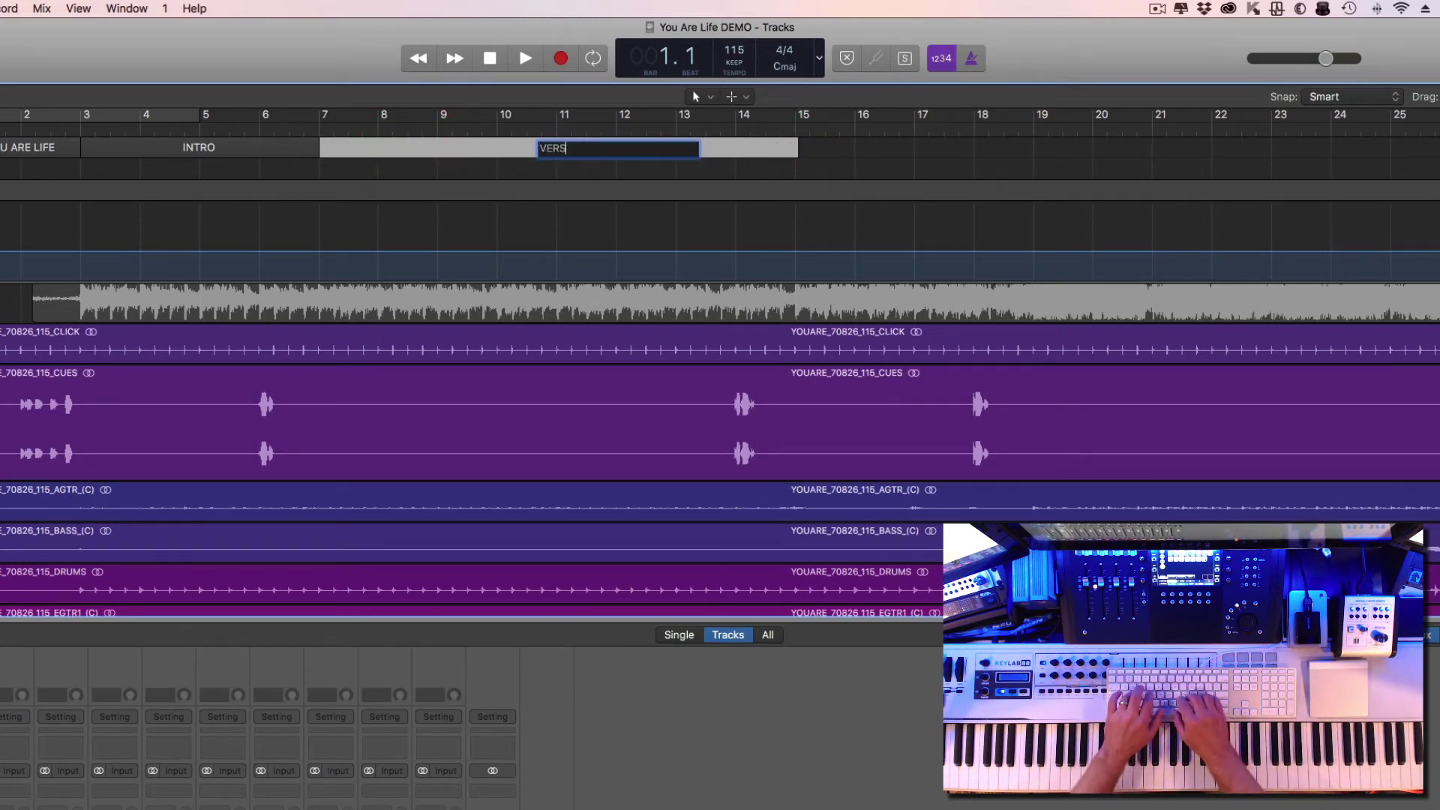
{"action": "type", "text": "1"}
{"action": "key", "text": "Return"}
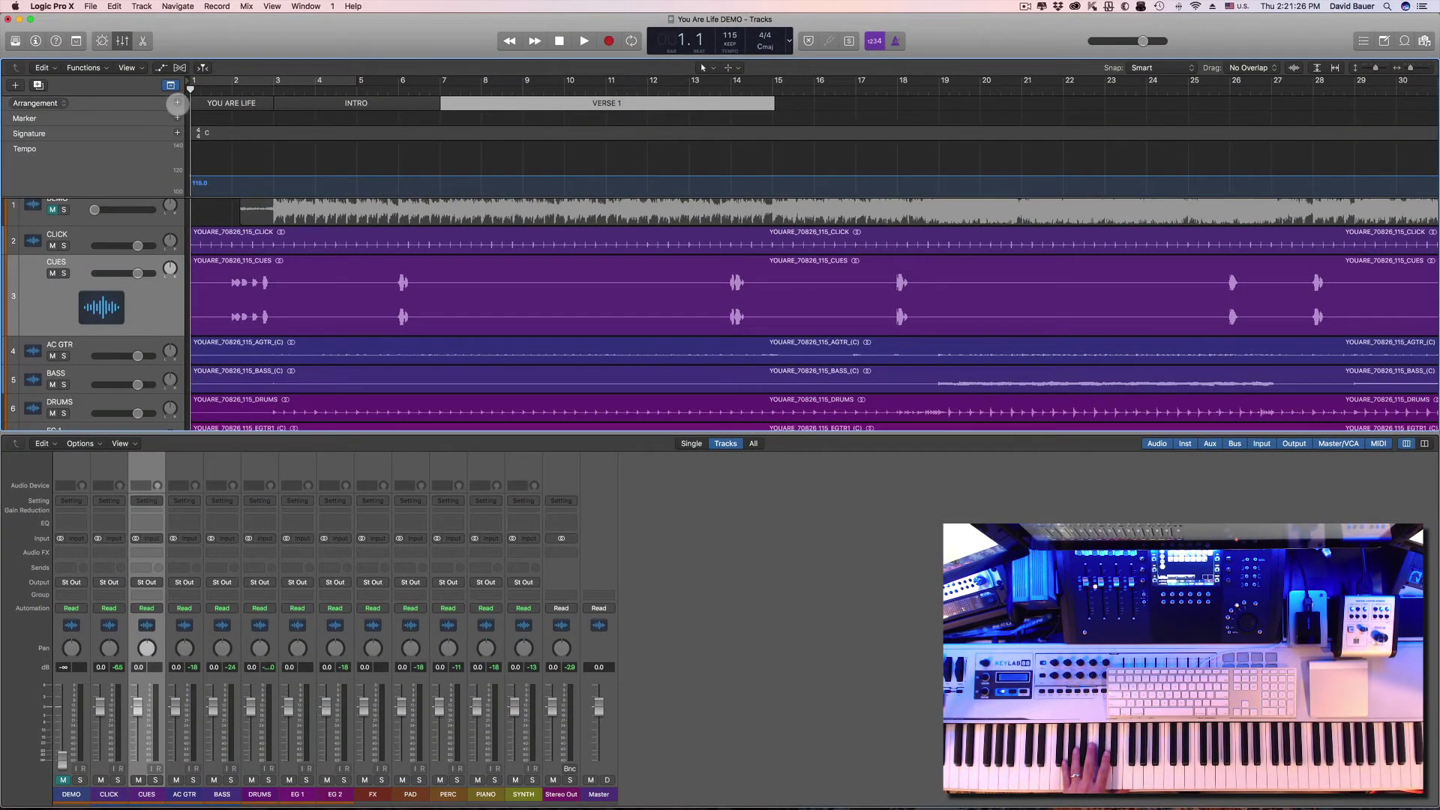
{"action": "left_click", "coordinate": [178, 104]}
{"action": "left_click", "coordinate": [181, 107]}
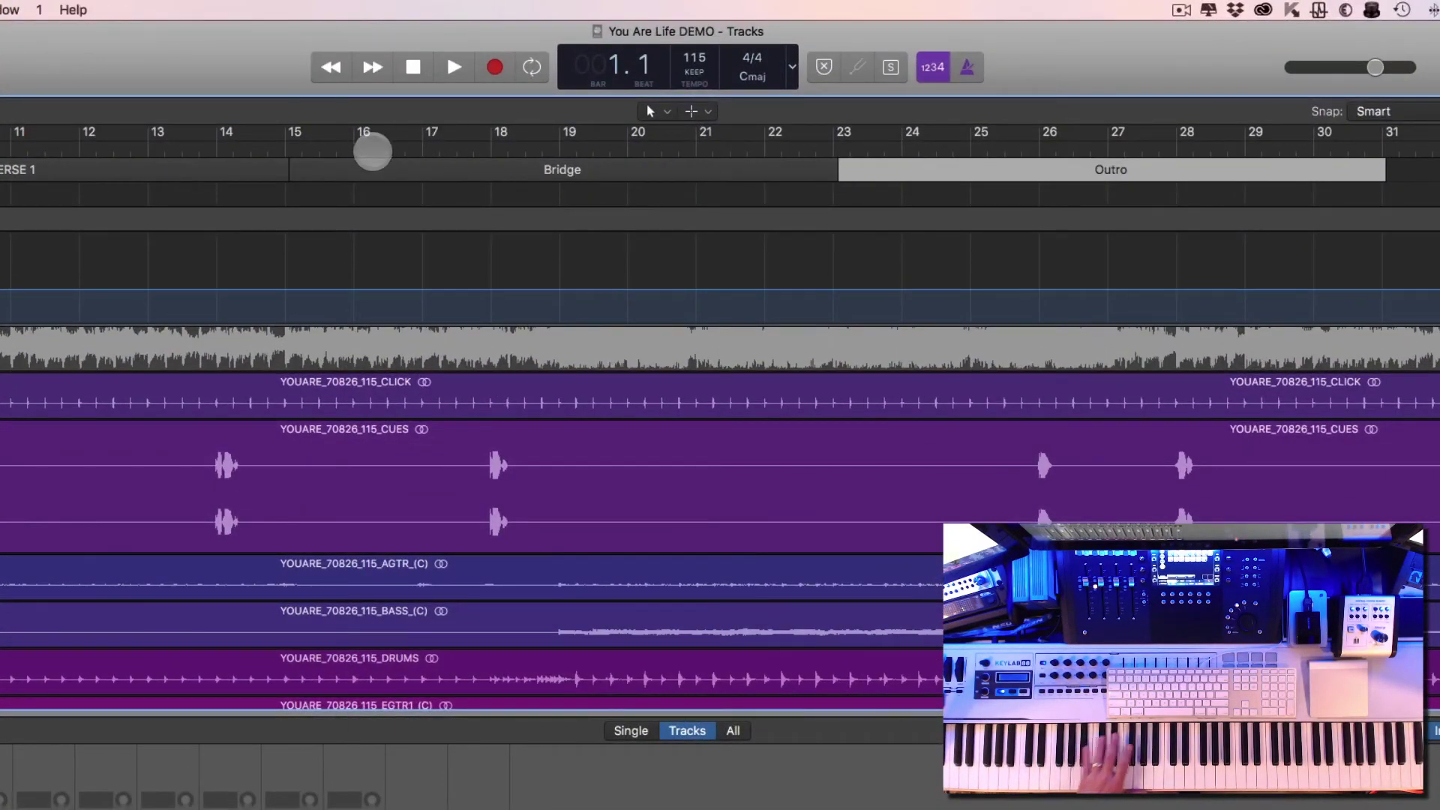
End Bridge at bar 19 and Outro at bar 27, and rename Bridge to PRE CHO
{"action": "left_click_drag", "start_coordinate": [834, 170], "coordinate": [557, 168]}
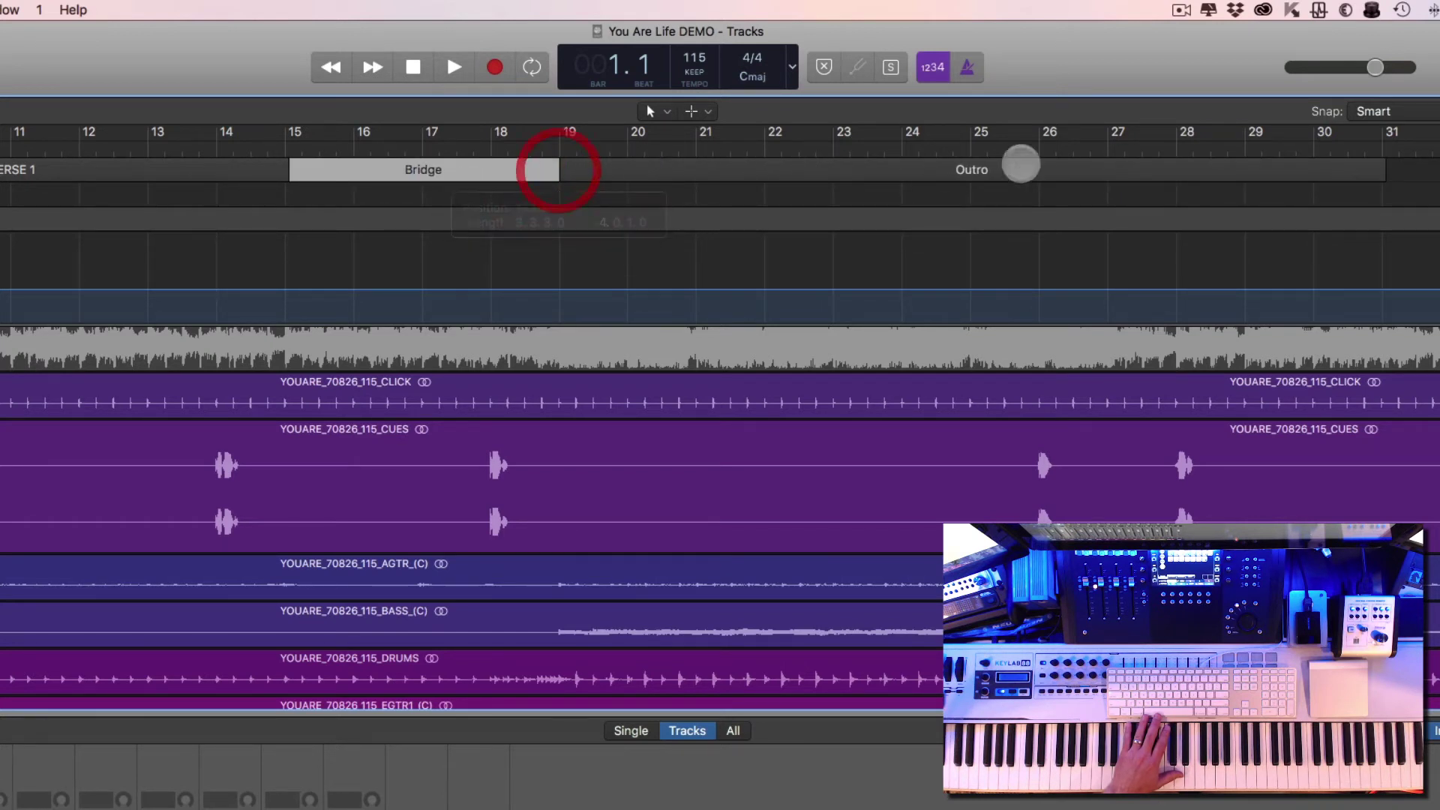
{"action": "left_click_drag", "start_coordinate": [1380, 172], "coordinate": [1107, 187]}
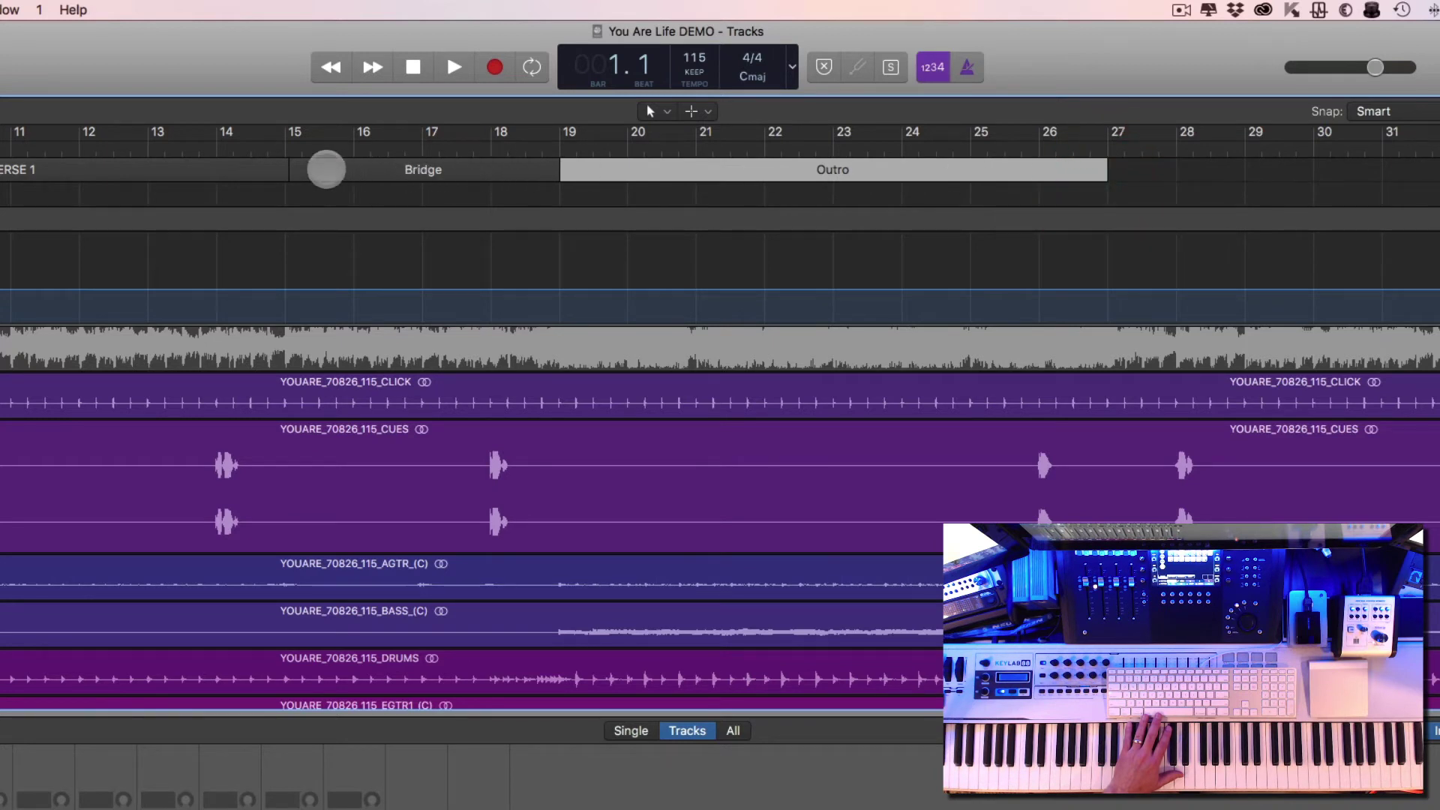
{"action": "double_click", "coordinate": [326, 169]}
{"action": "type", "text": "P"}
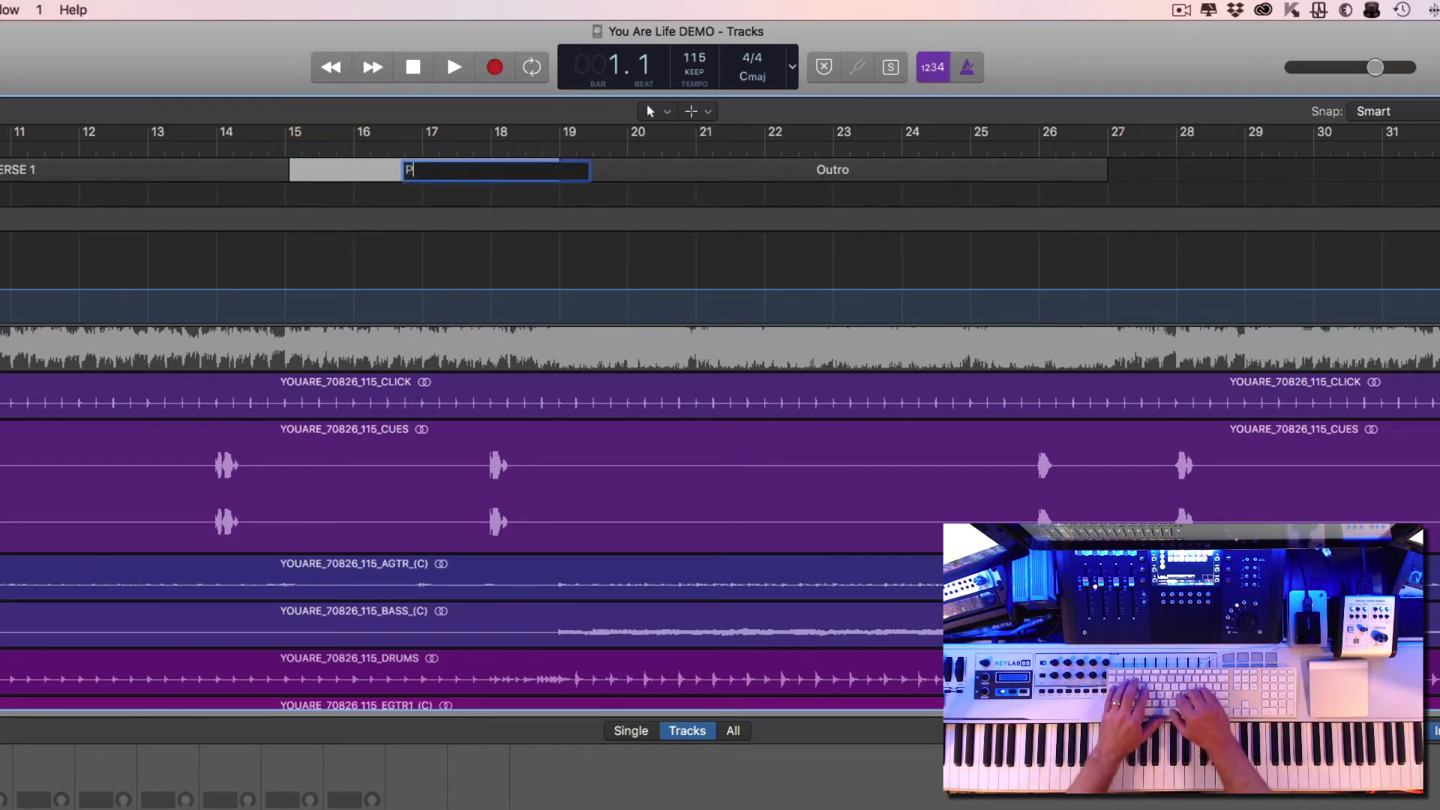
{"action": "type", "text": "RE CHO"}
{"action": "key", "text": "Return"}
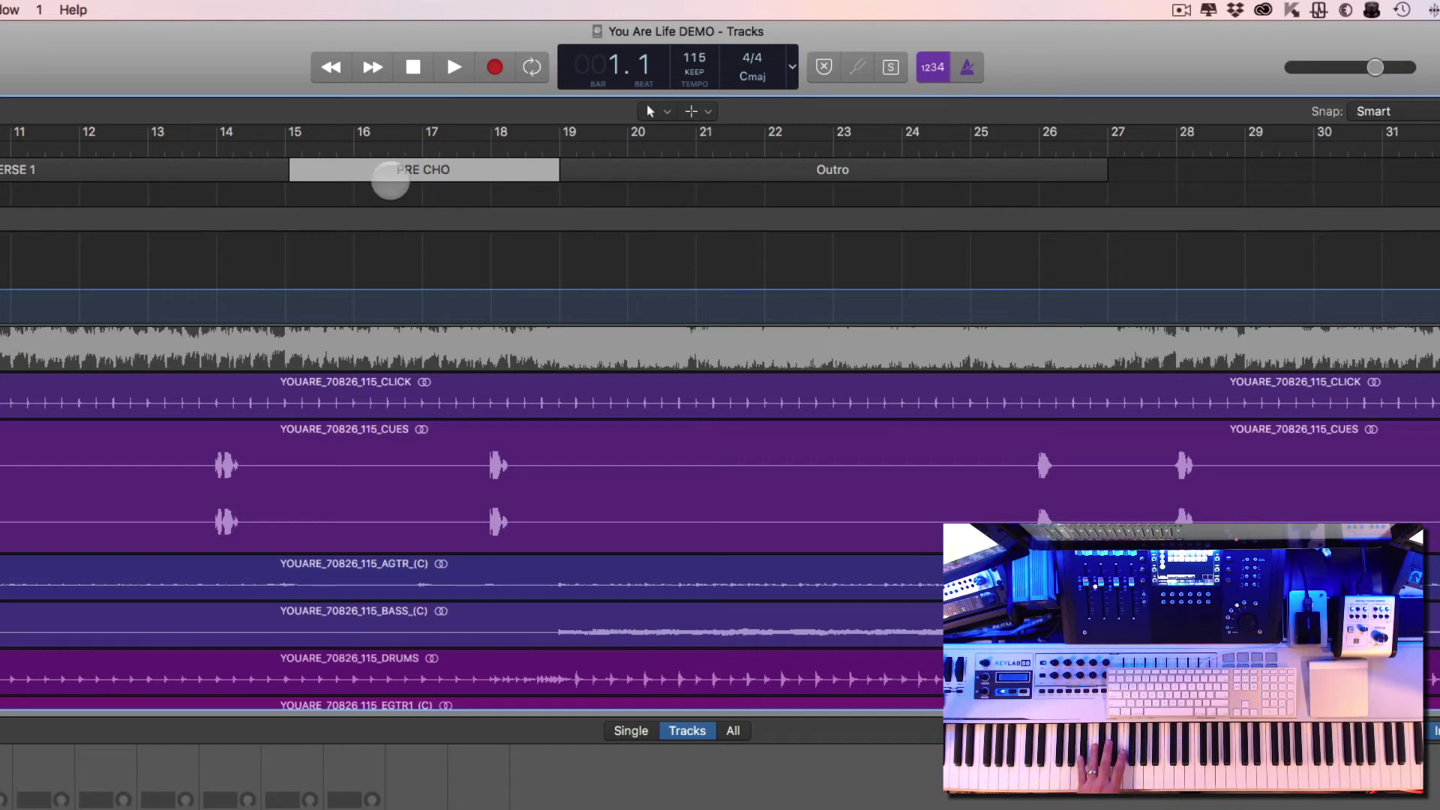
Rename the Outro section to CHORUS
{"action": "left_click", "coordinate": [850, 170]}
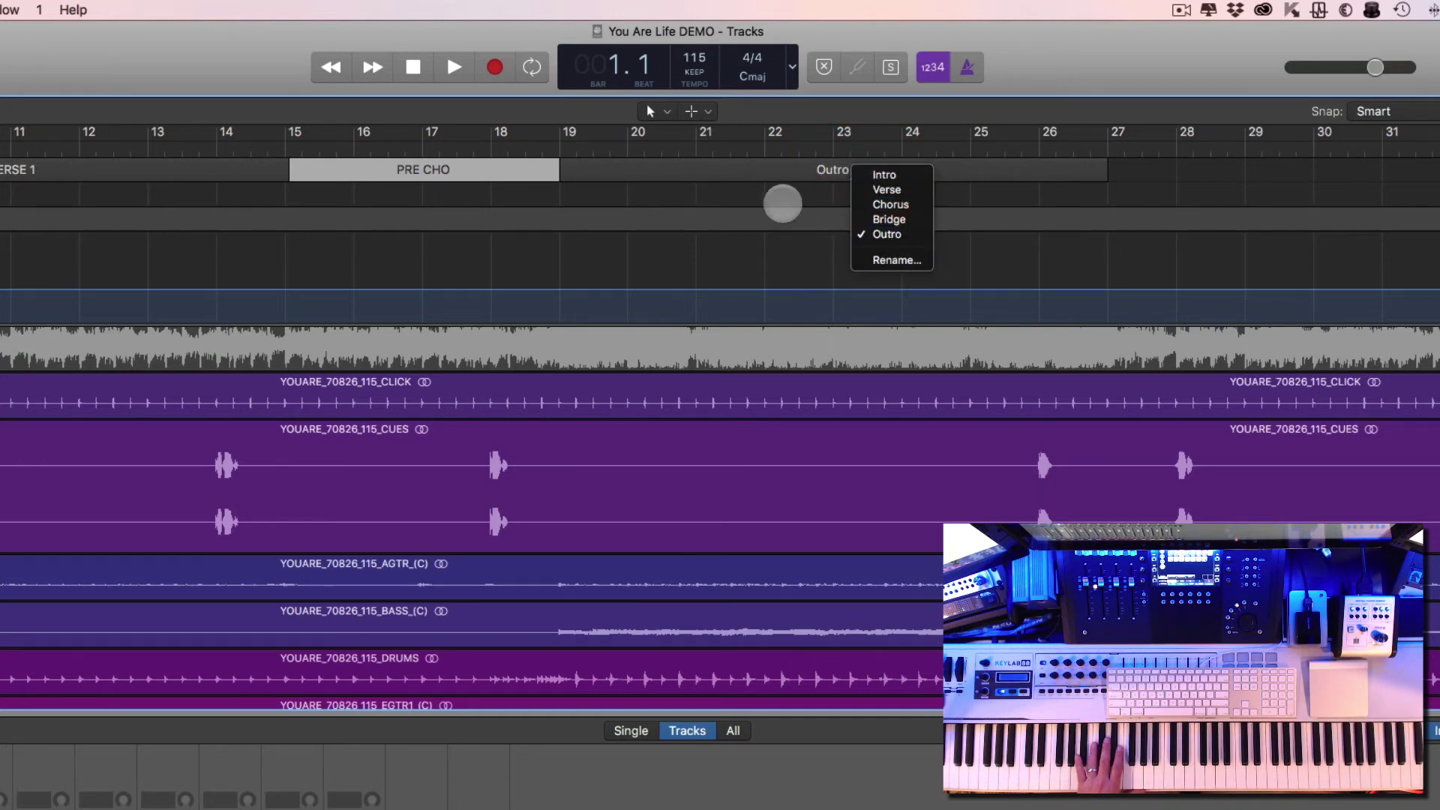
{"action": "left_click", "coordinate": [645, 169]}
{"action": "double_click", "coordinate": [645, 170]}
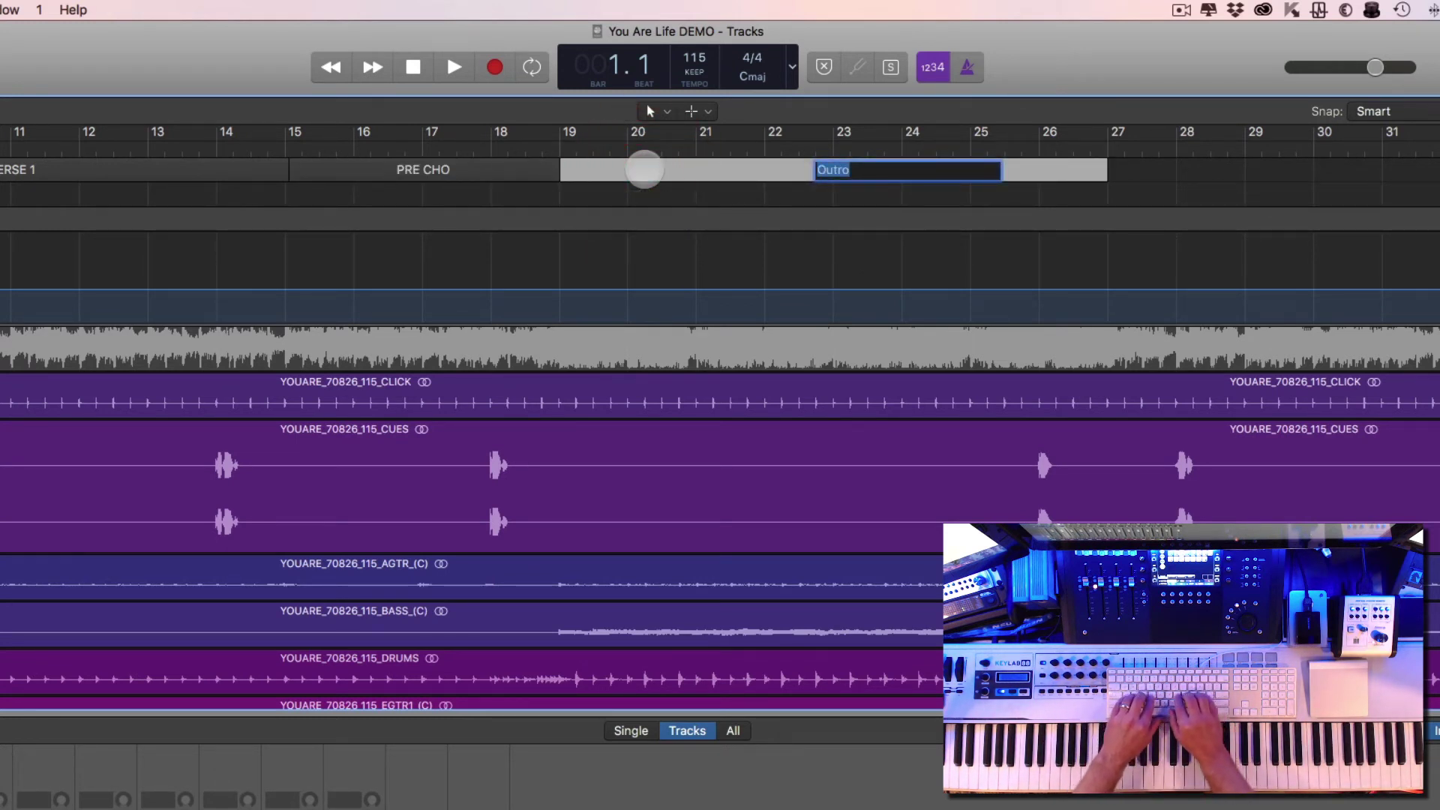
{"action": "type", "text": "C"}
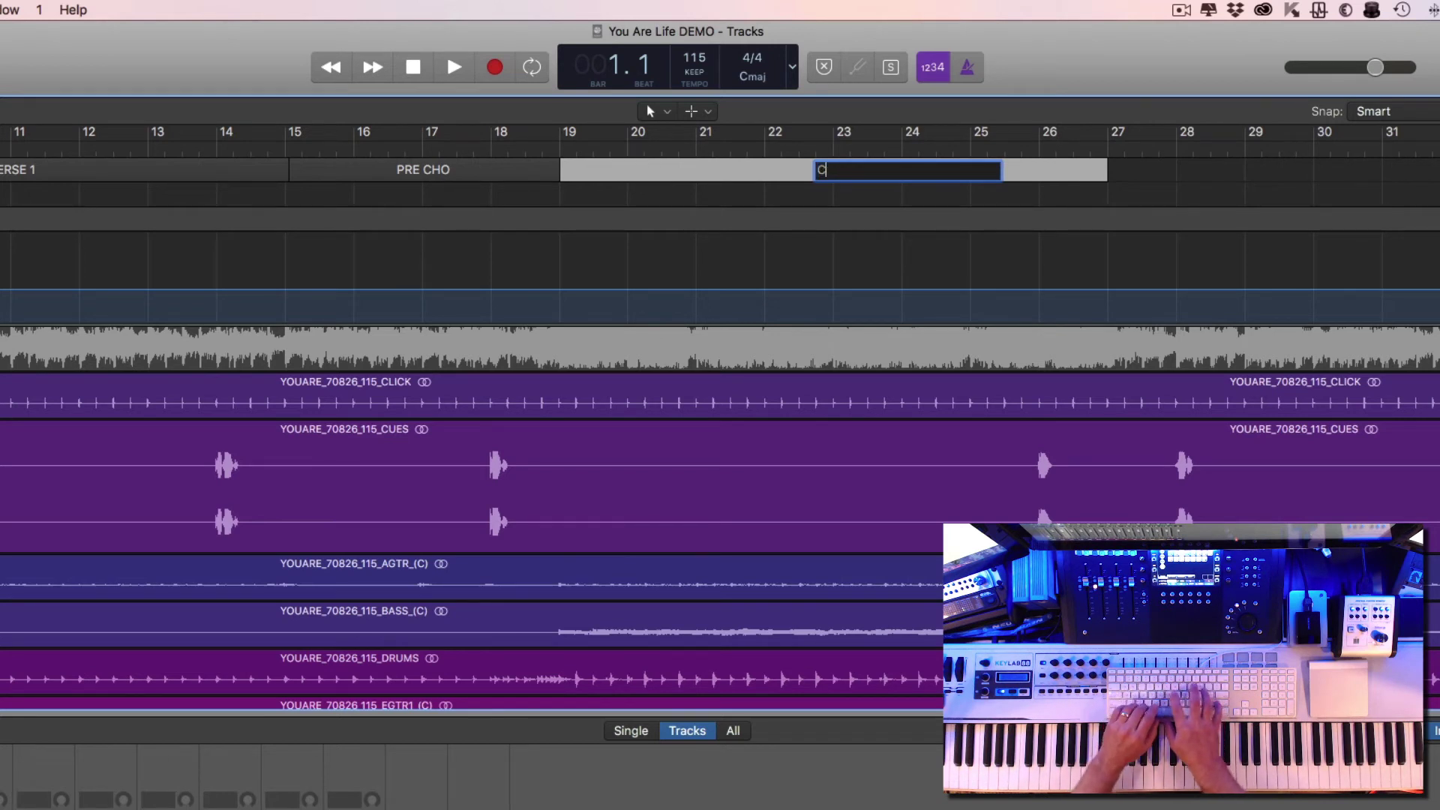
{"action": "type", "text": "HORUS"}
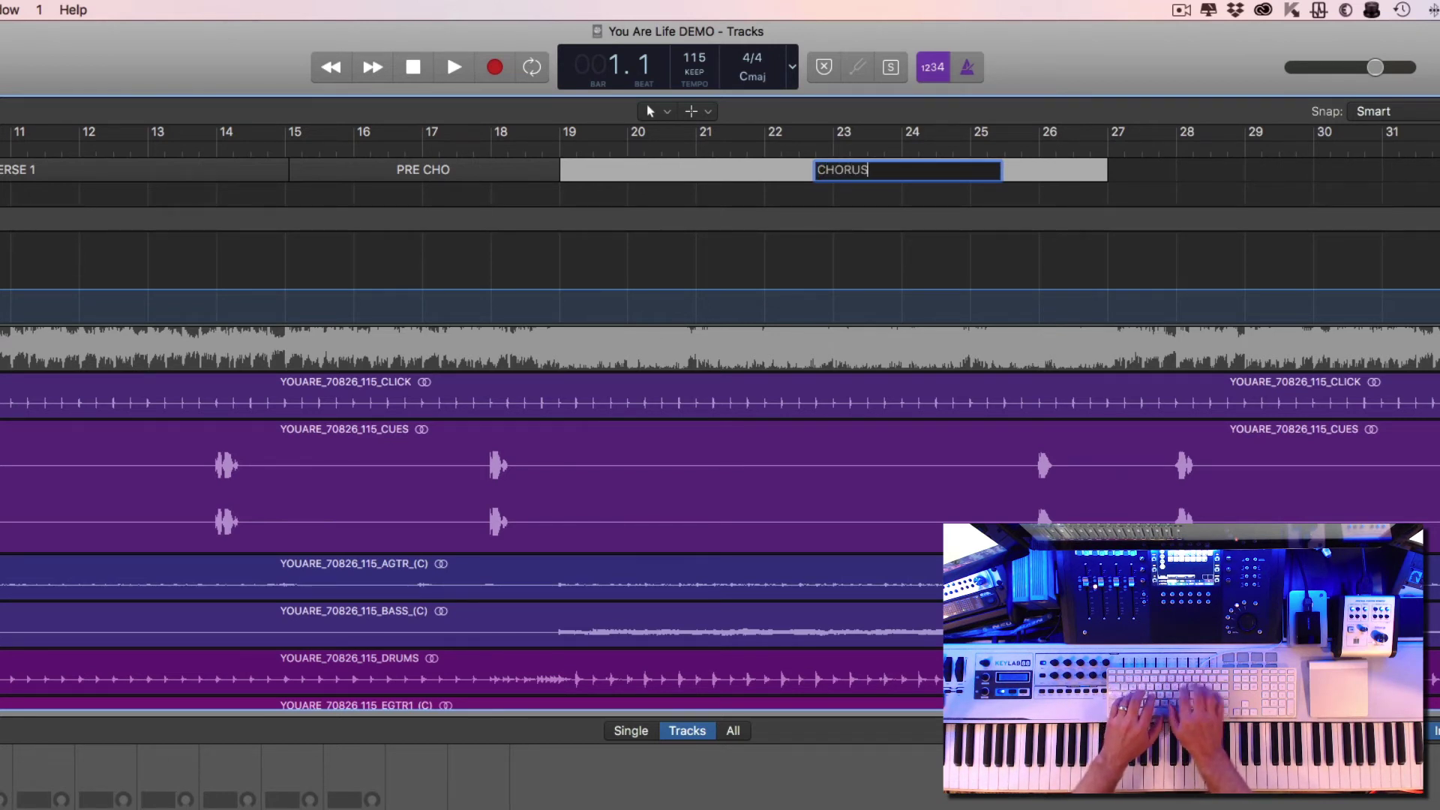
{"action": "key", "text": "Return"}
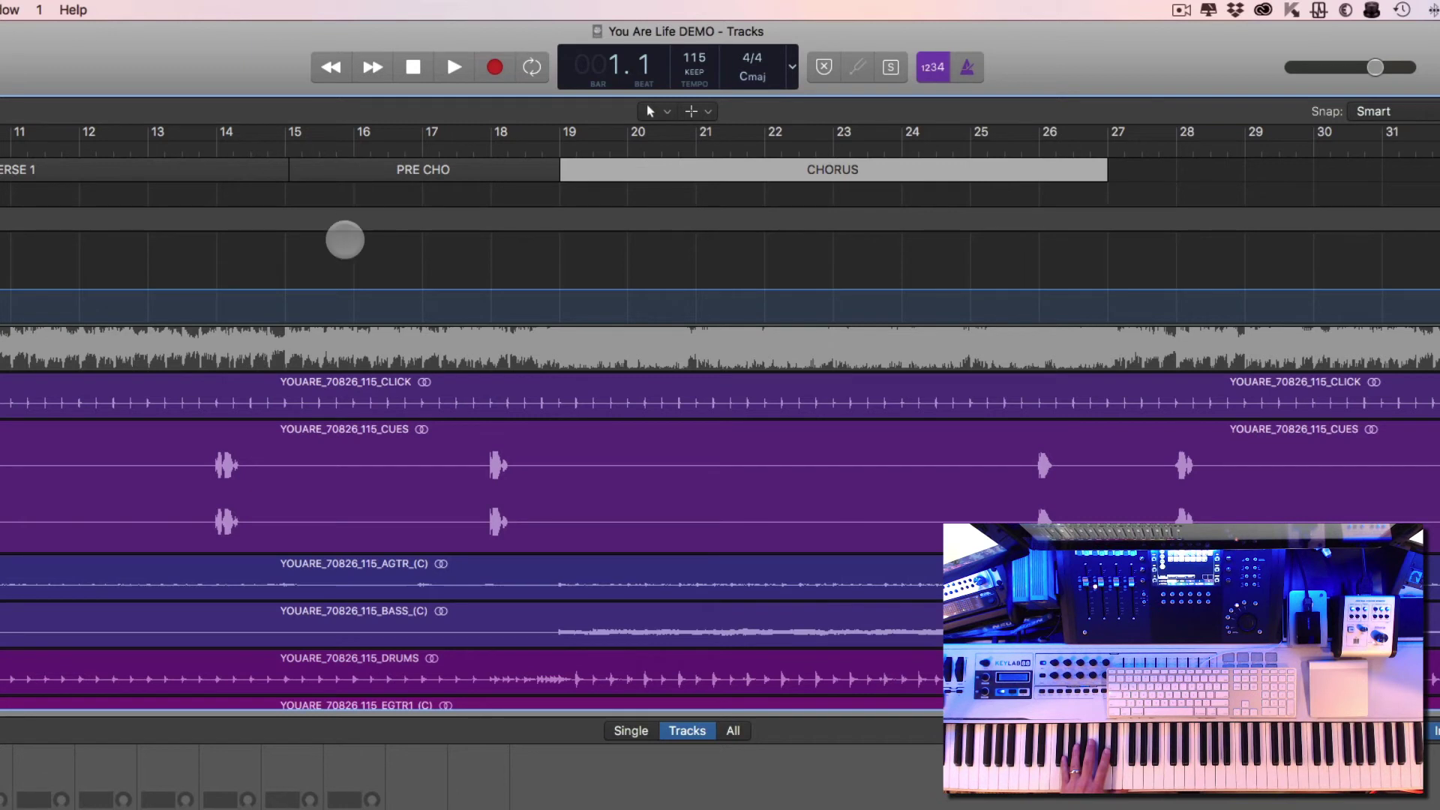
{"action": "left_click", "coordinate": [197, 147]}
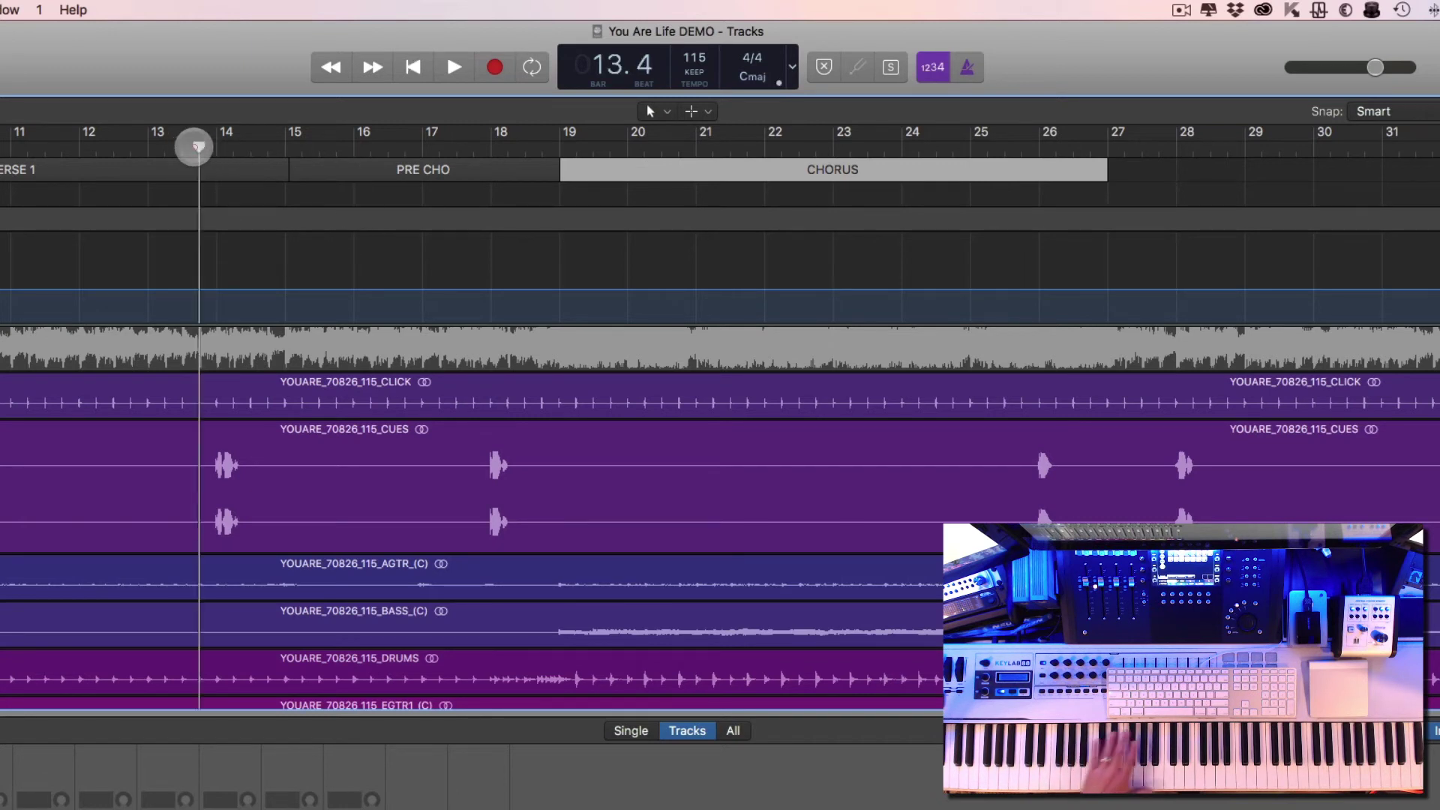
{"action": "left_click", "coordinate": [454, 60]}
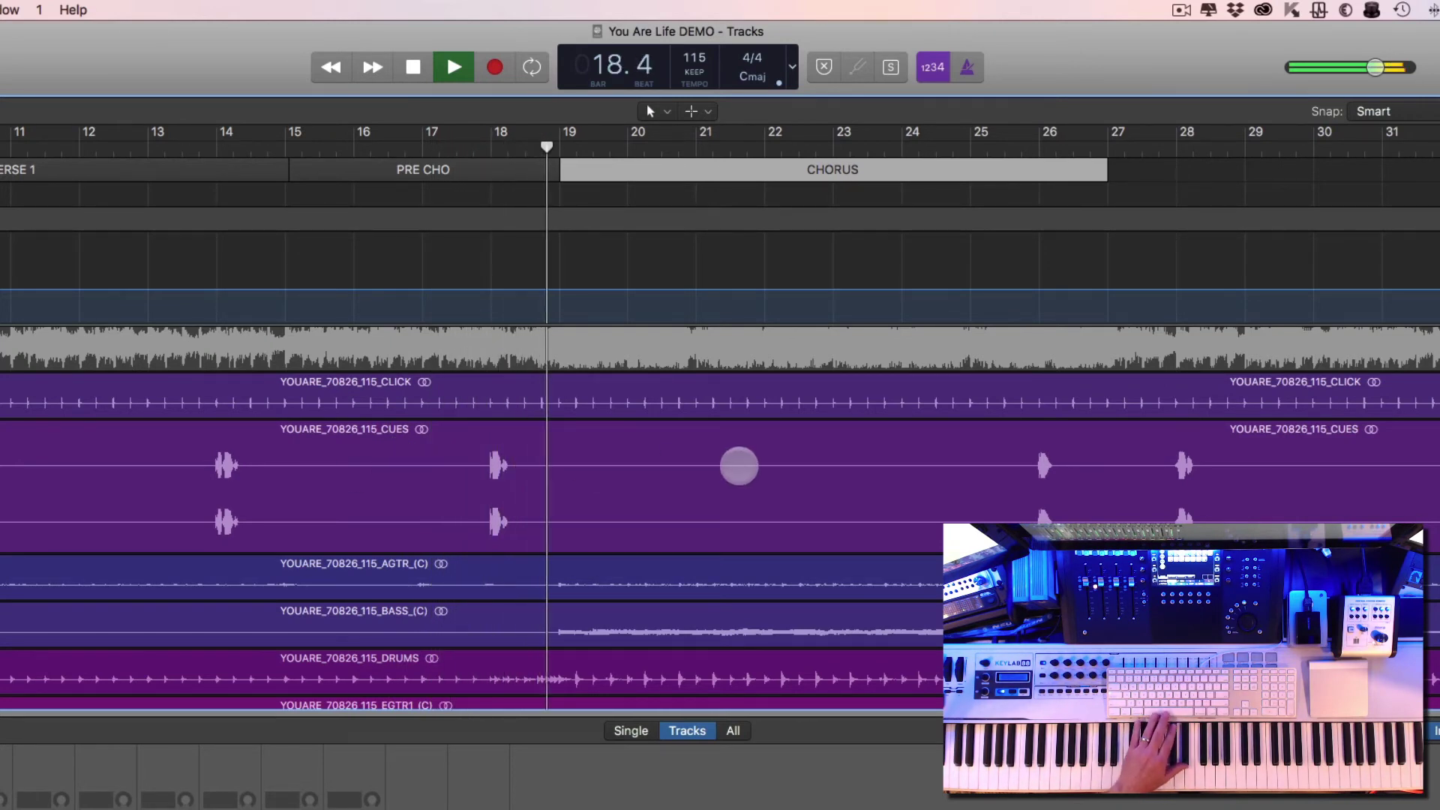
{"action": "key", "text": "space"}
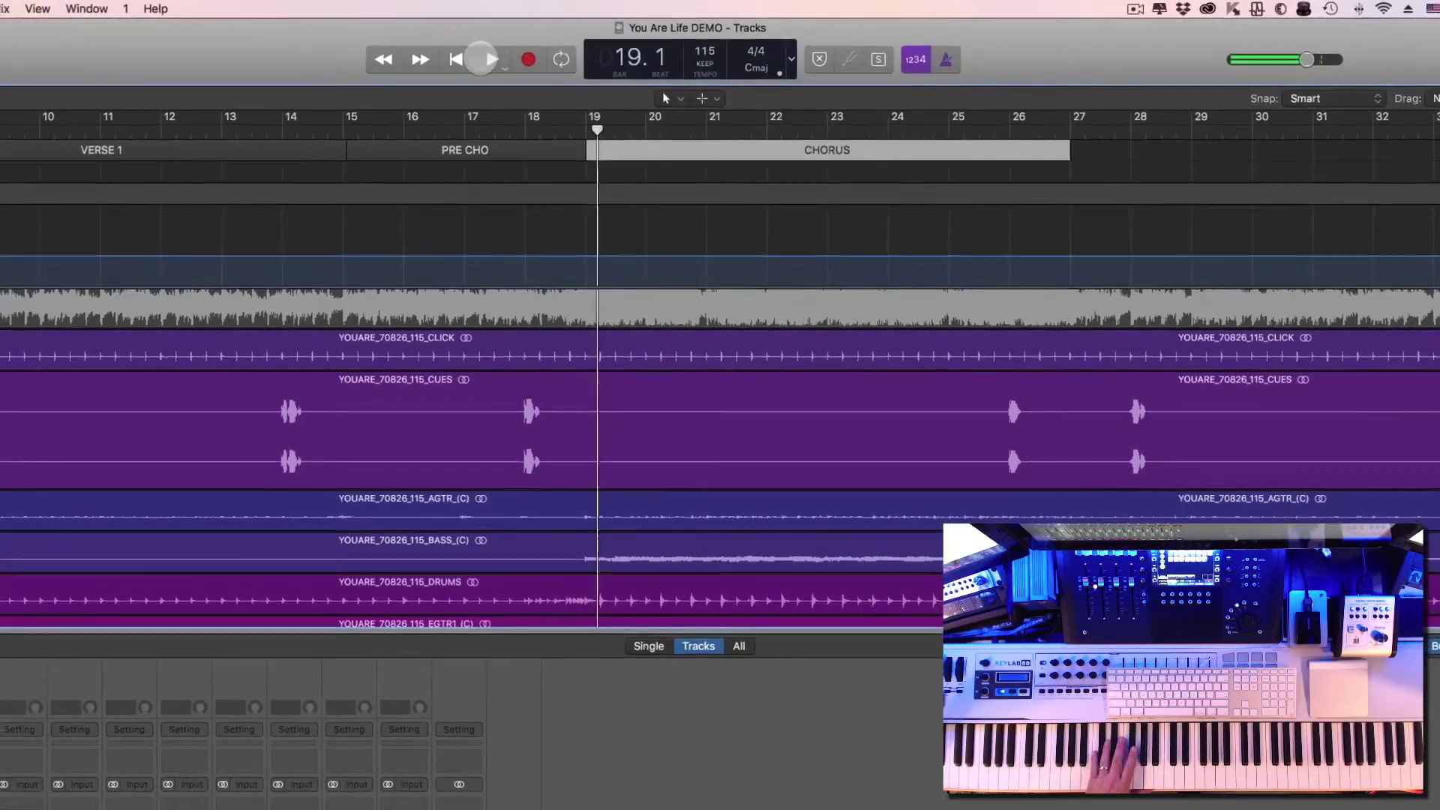
{"action": "left_click", "coordinate": [430, 64]}
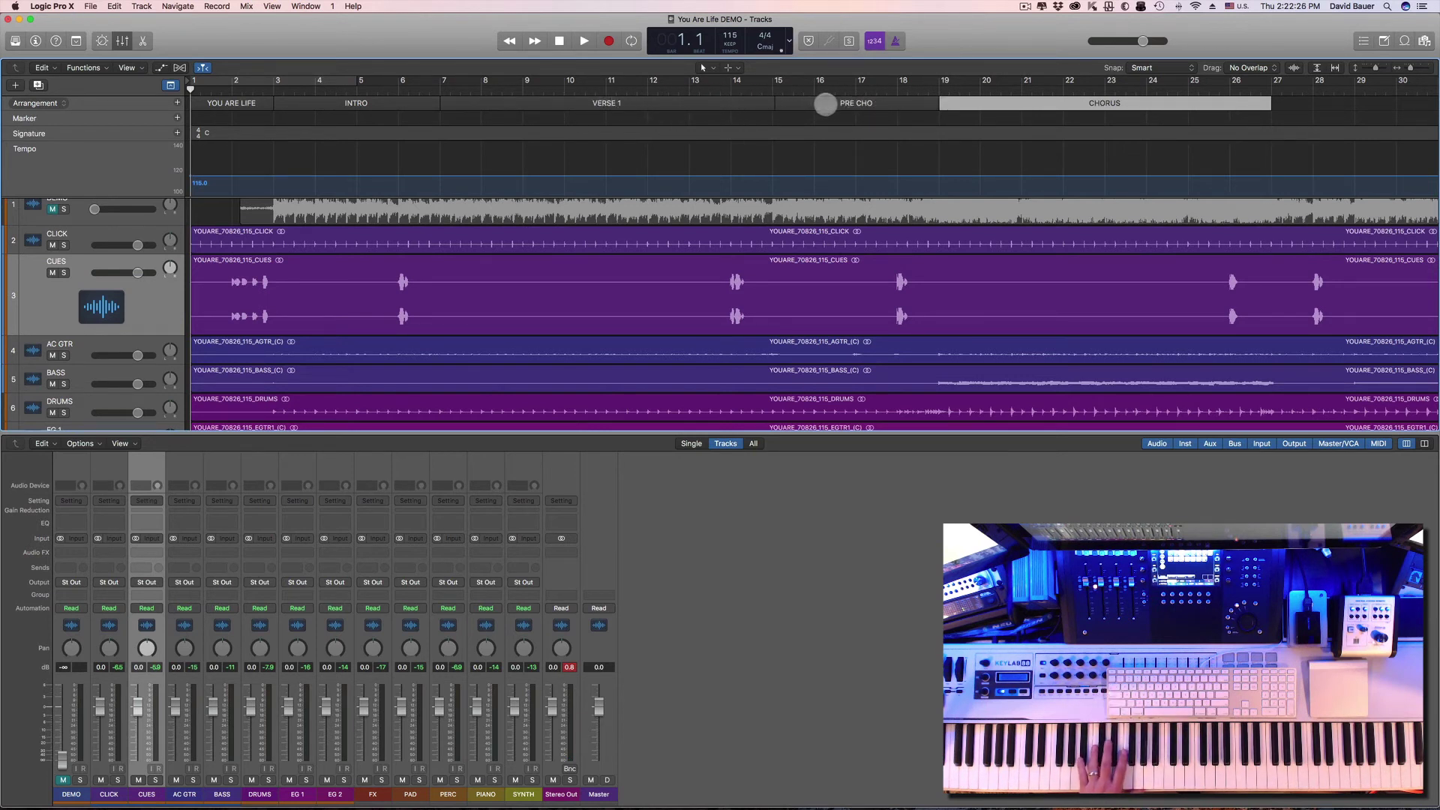
{"action": "left_click_drag", "start_coordinate": [831, 104], "coordinate": [585, 105]}
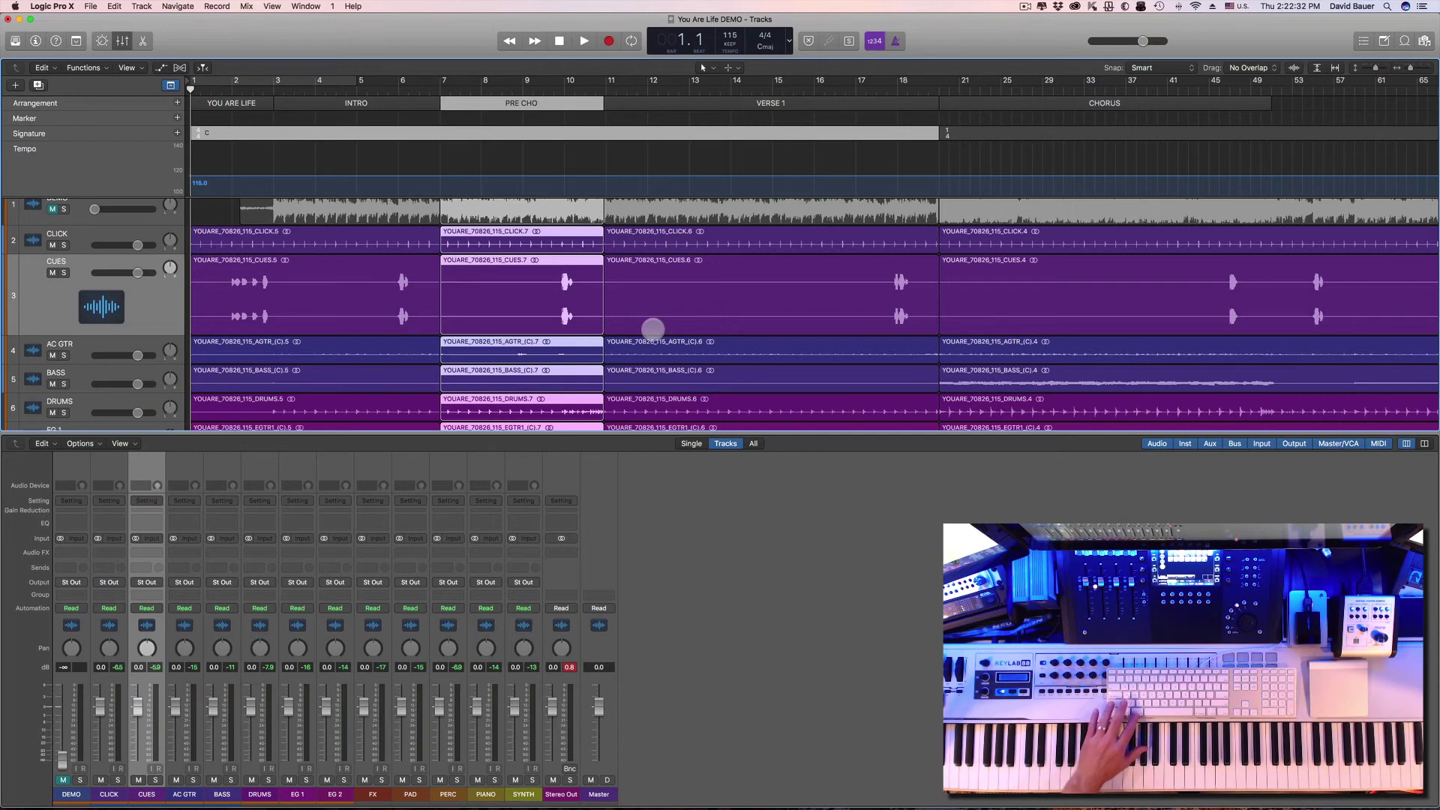
{"action": "key", "text": "super+z"}
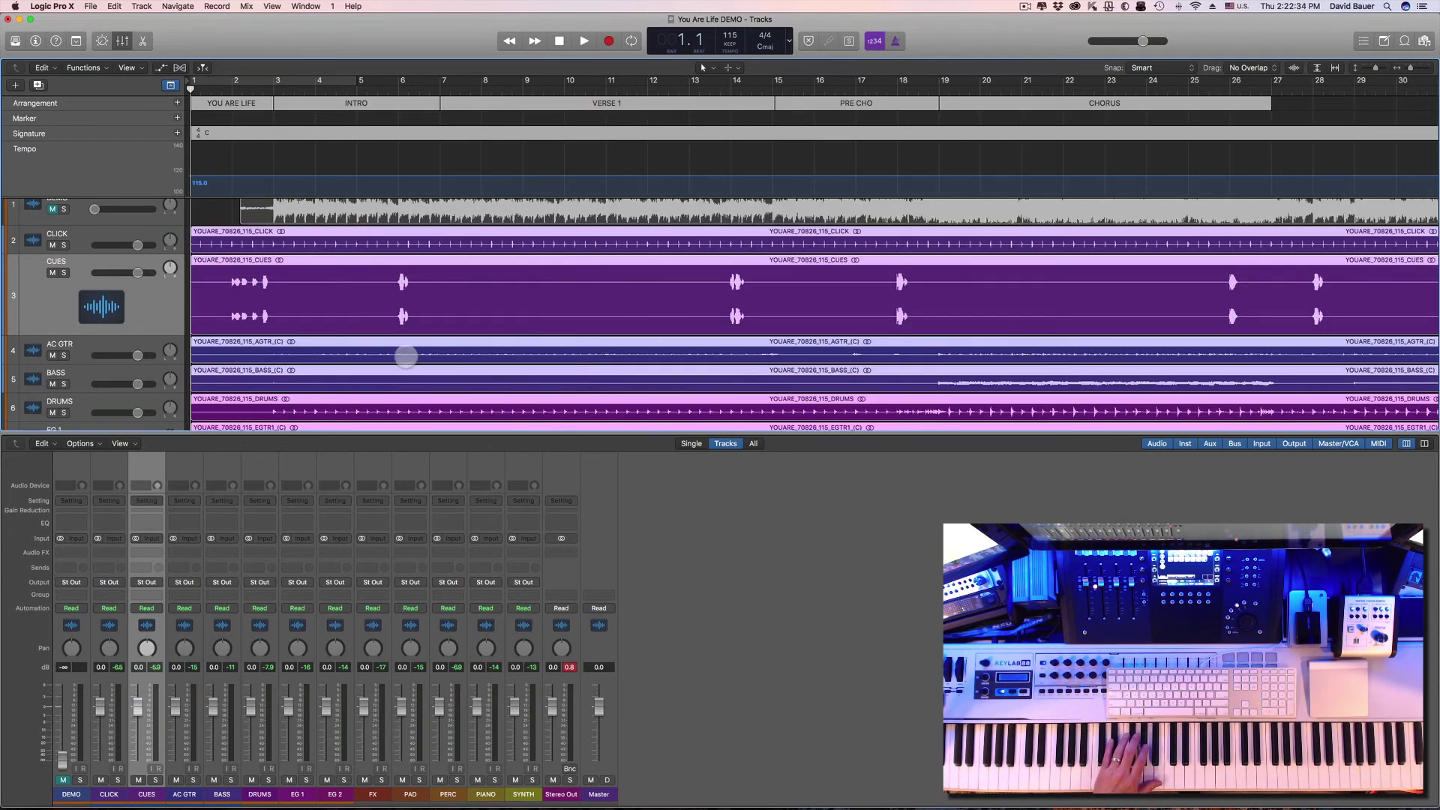
{"action": "left_click", "coordinate": [213, 208]}
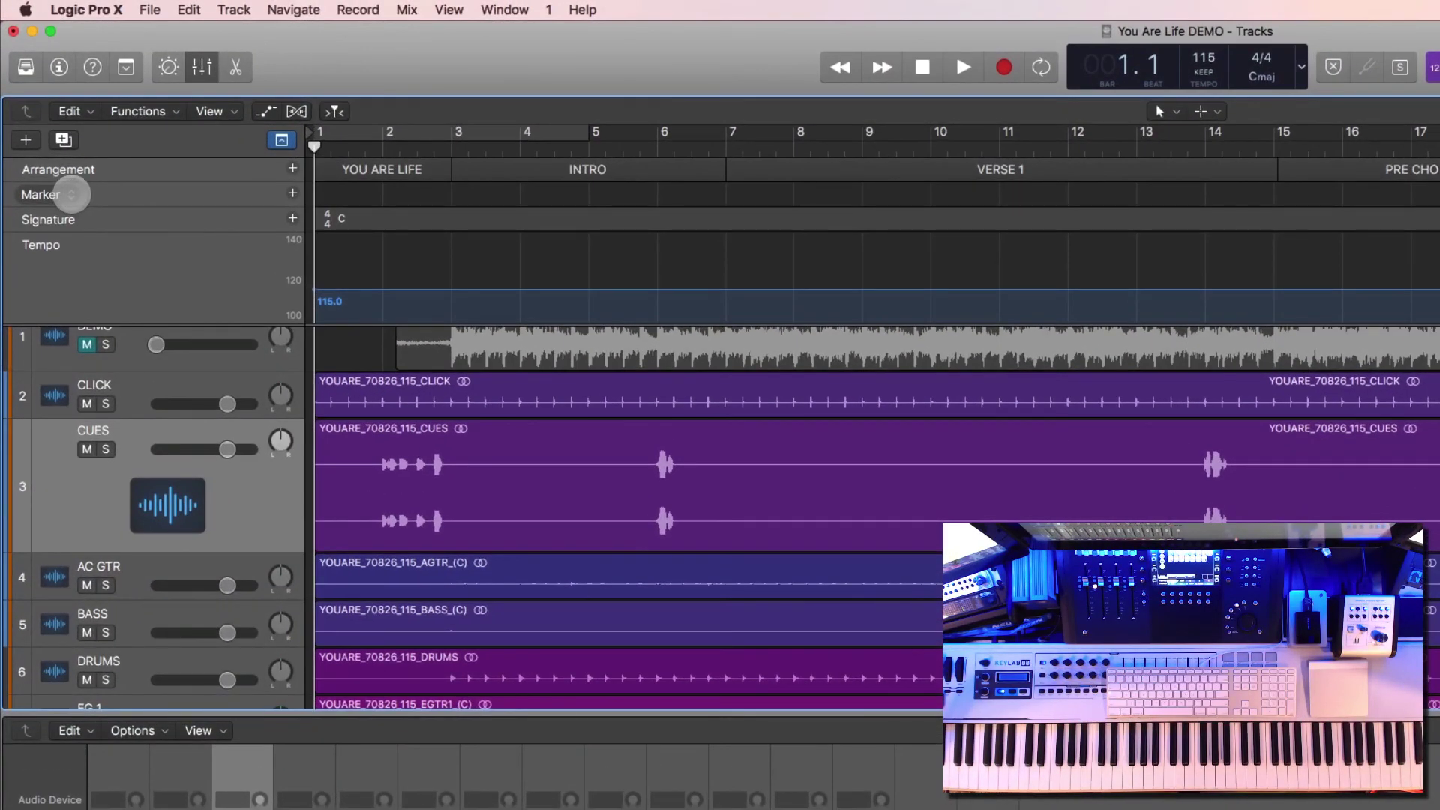
Create markers from the arrangement sections, reset the CUES track height, and zoom out
{"action": "left_click", "coordinate": [71, 194]}
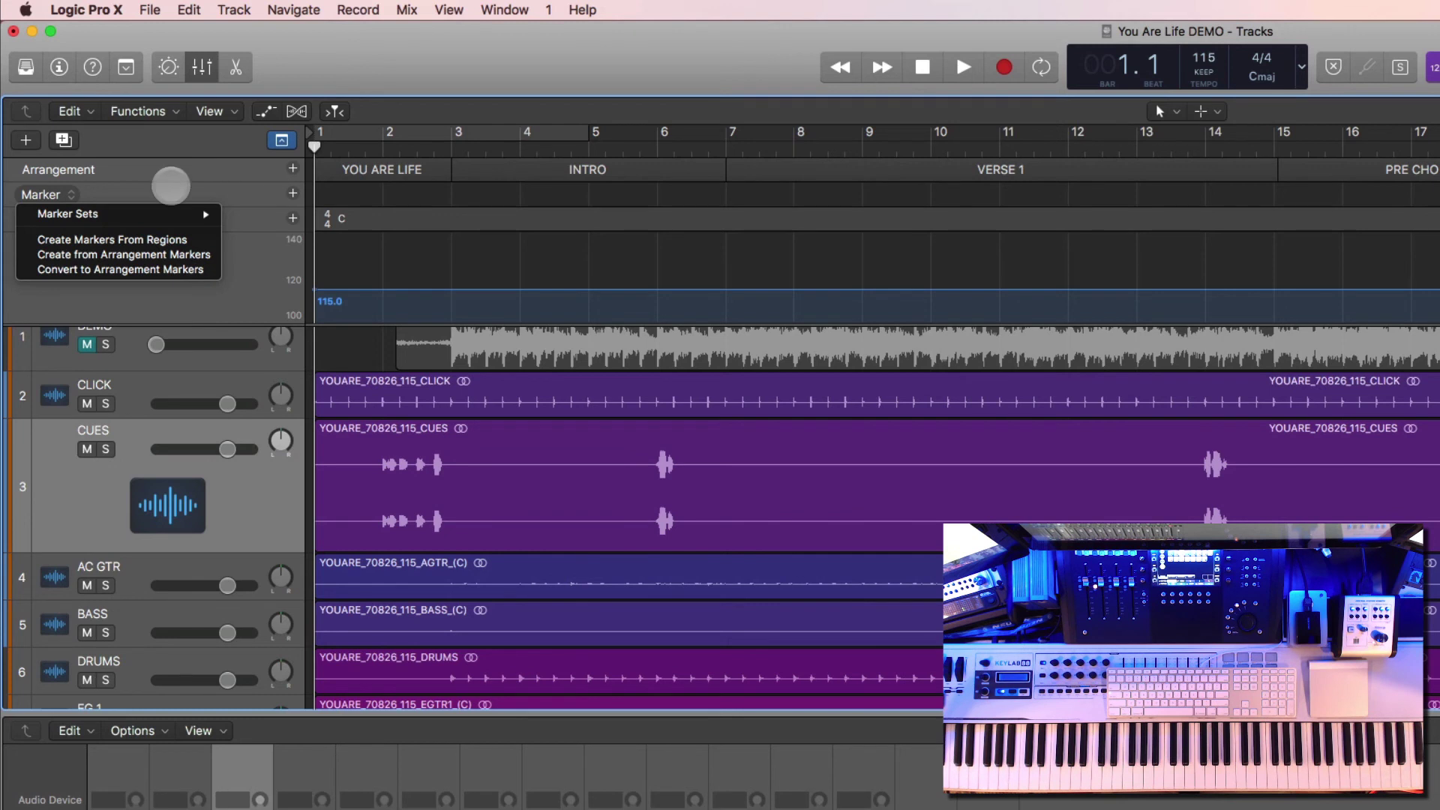
{"action": "left_click", "coordinate": [110, 253]}
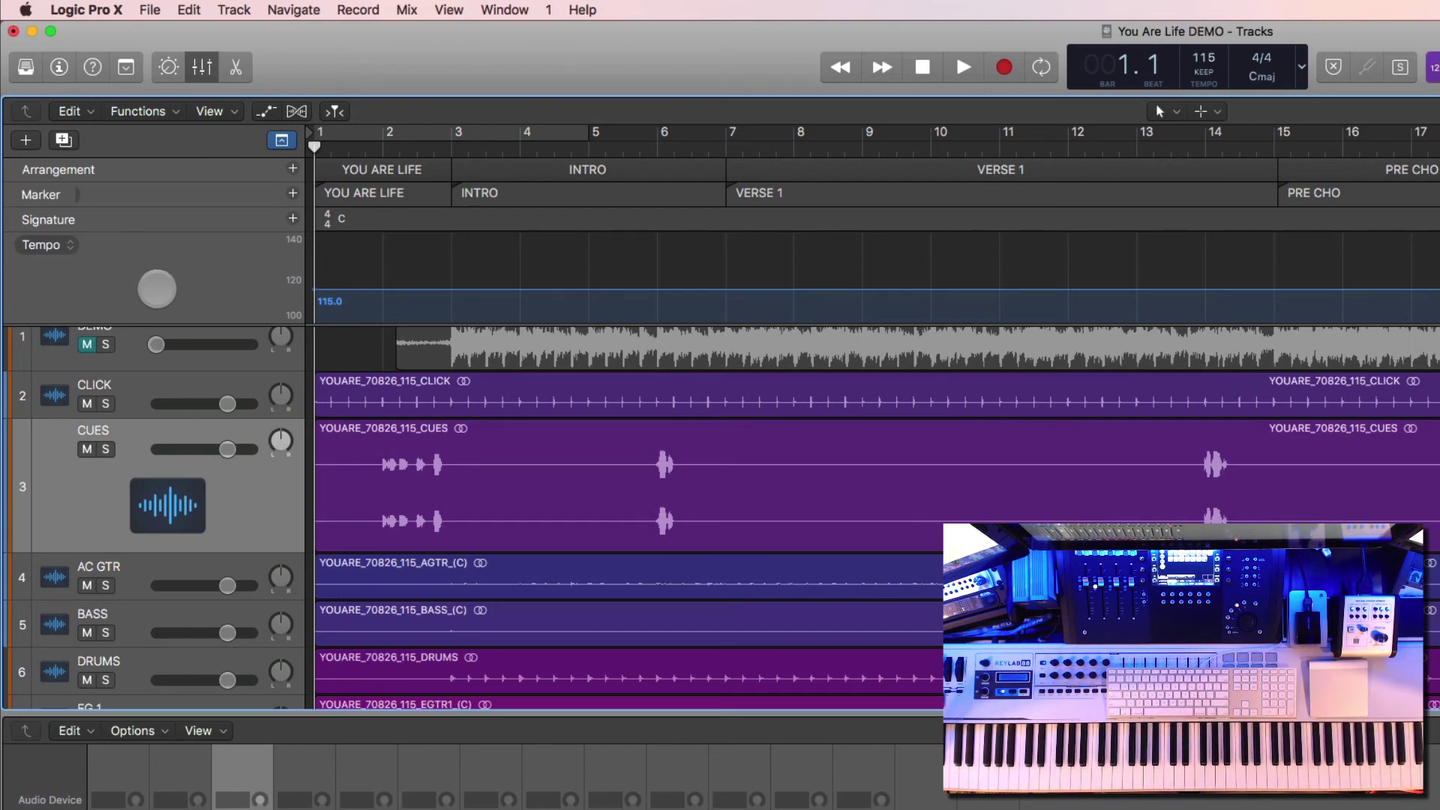
{"action": "left_click", "coordinate": [245, 548]}
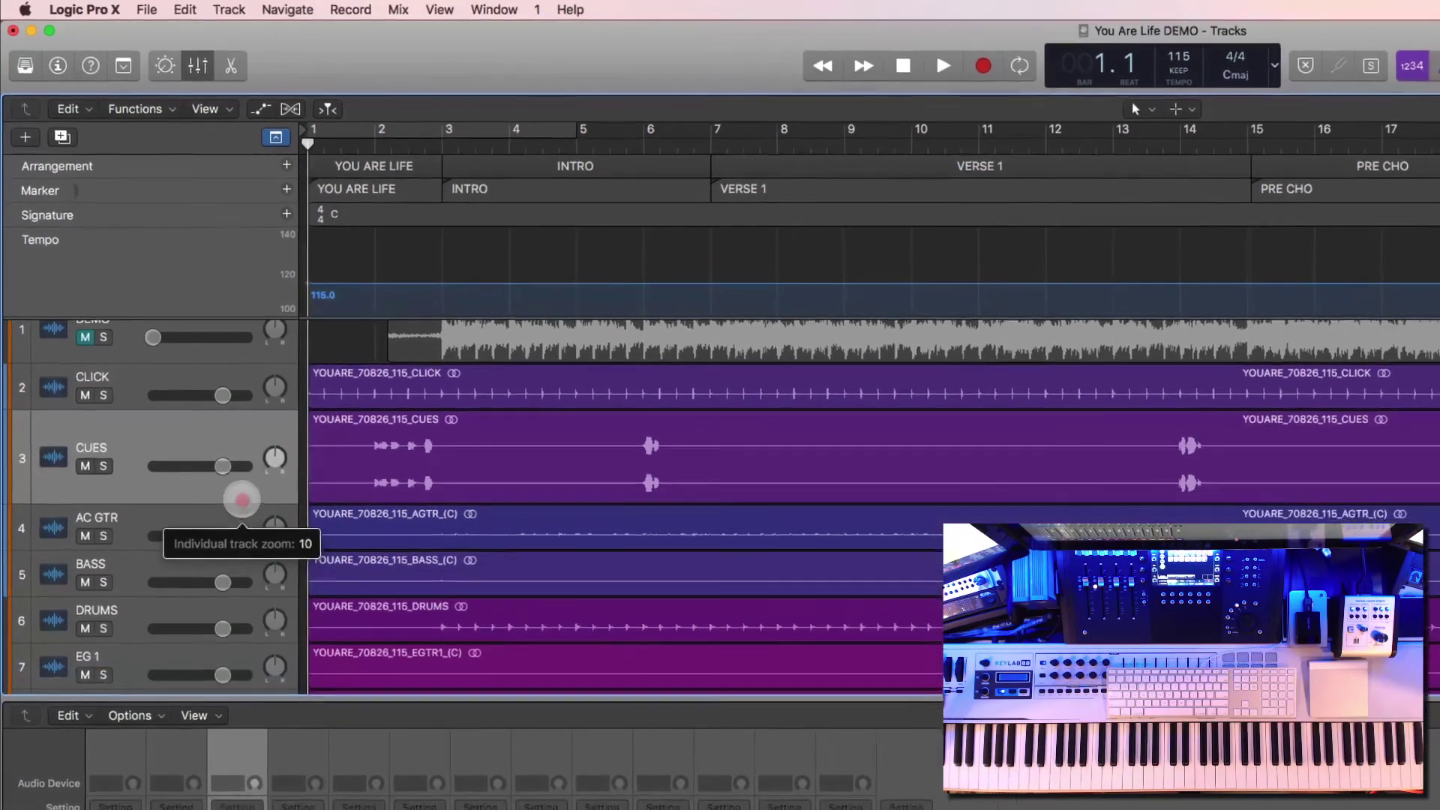
{"action": "key", "text": "super+Left"}
{"action": "key", "text": "super+Left"}
{"action": "key", "text": "super+Left"}
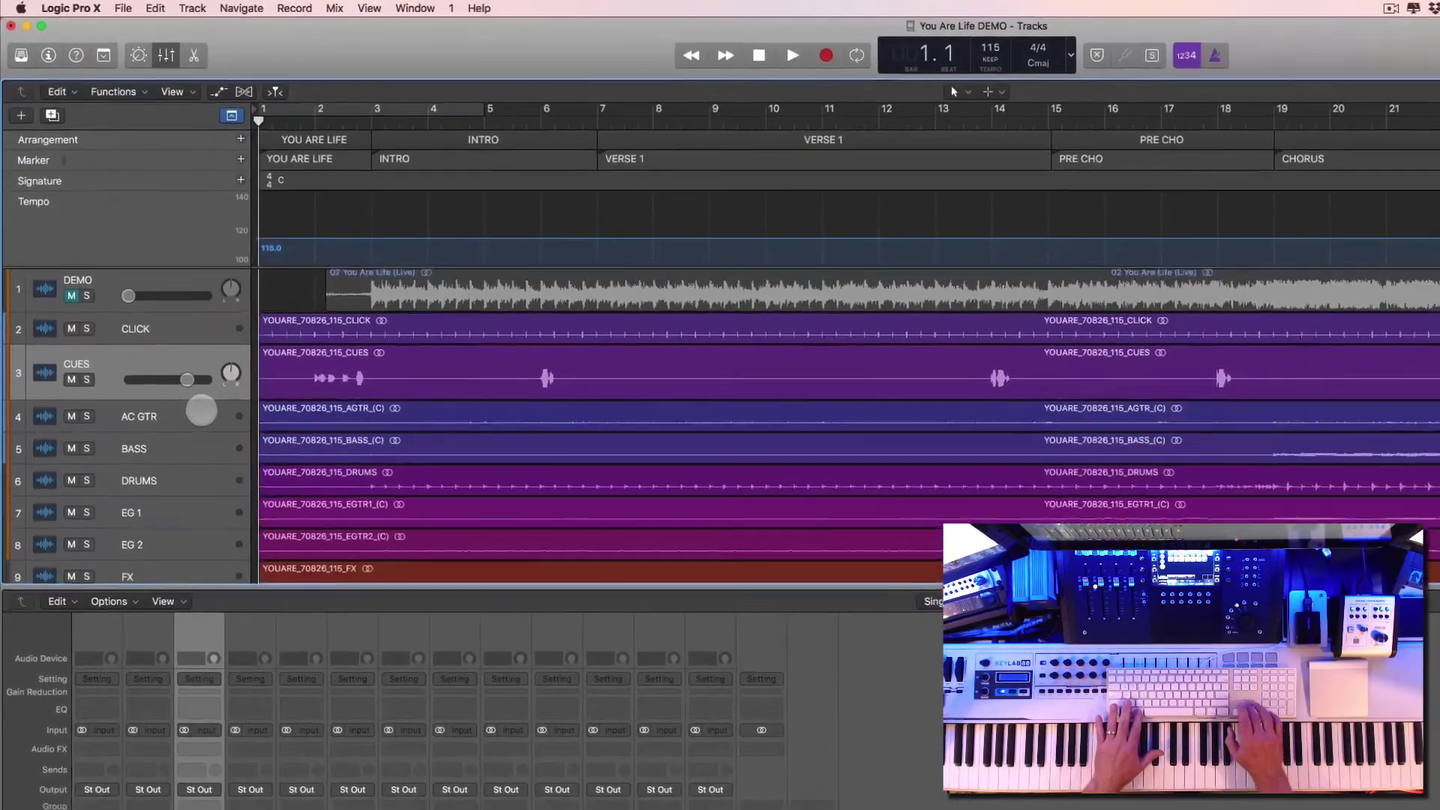
Zoom out to the whole song and hide the mixer to reveal all 13 tracks
{"action": "key", "text": "super+Left"}
{"action": "key", "text": "super+Left"}
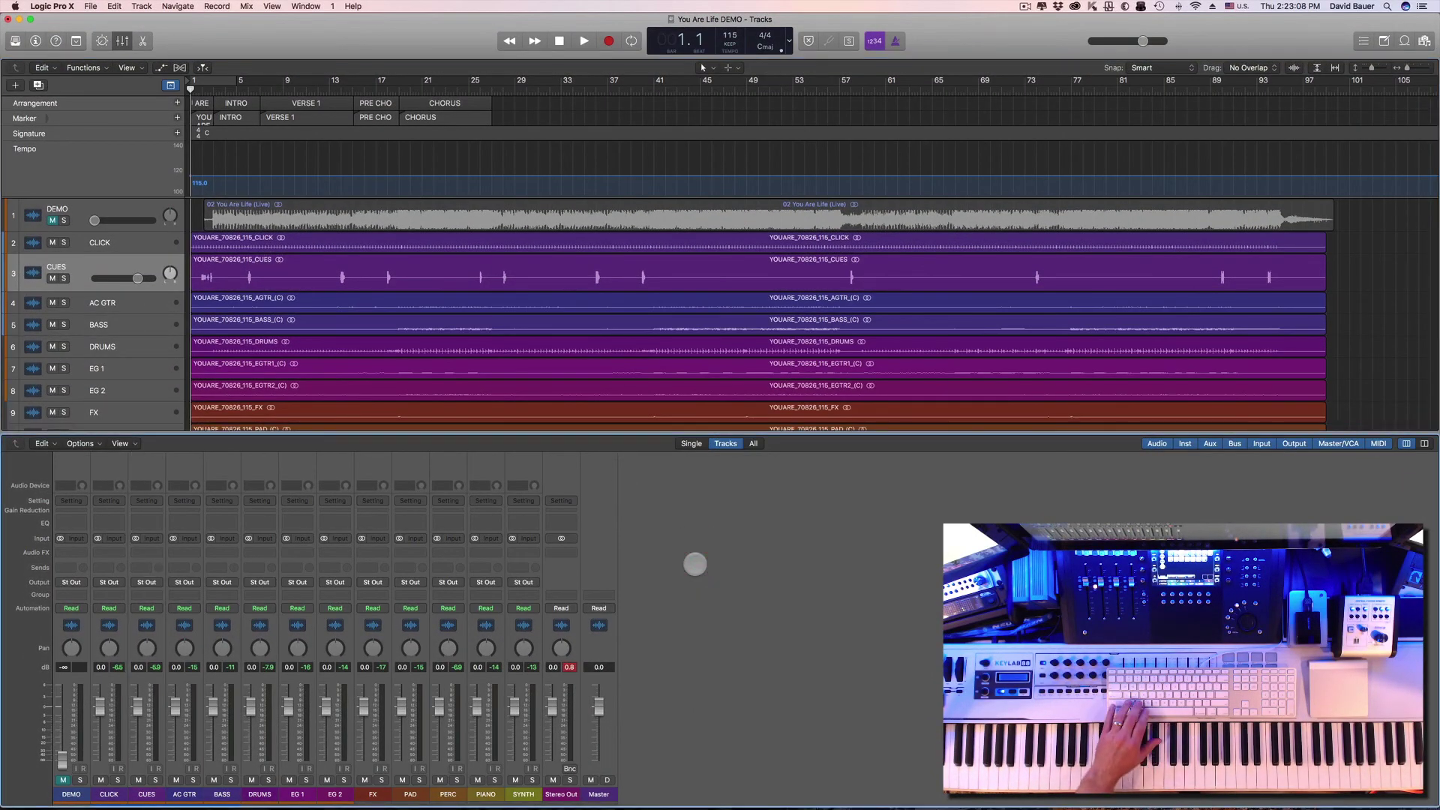
{"action": "key", "text": "x"}
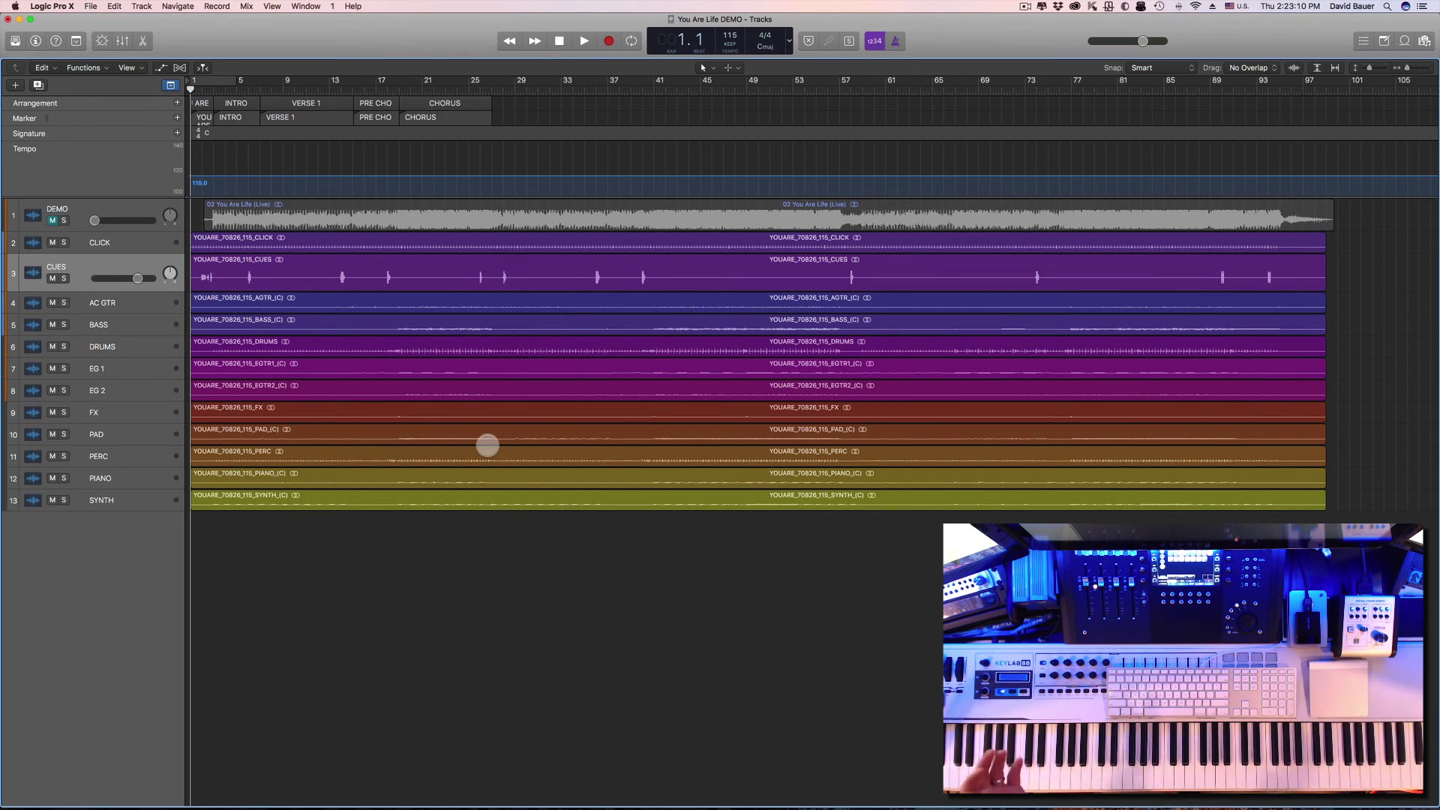